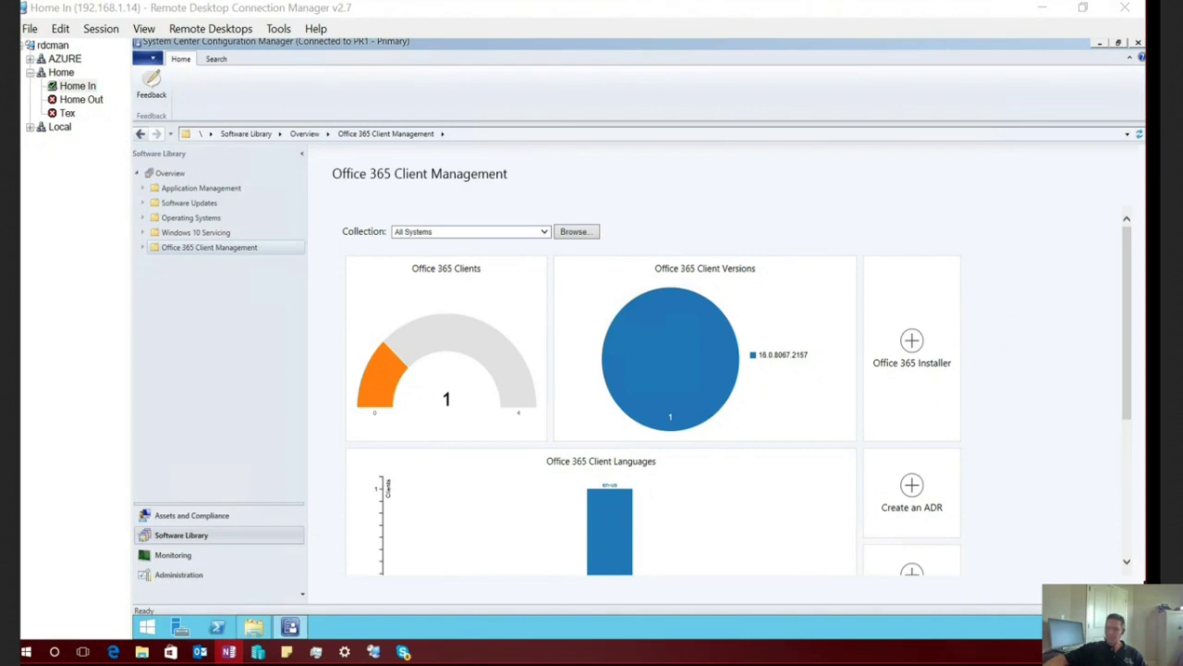
# Step: Review the Office 365 Client Management dashboard's charts for client versions, languages, channels and the deployments summary
pyautogui.click(446, 303)
pyautogui.click(689, 333)
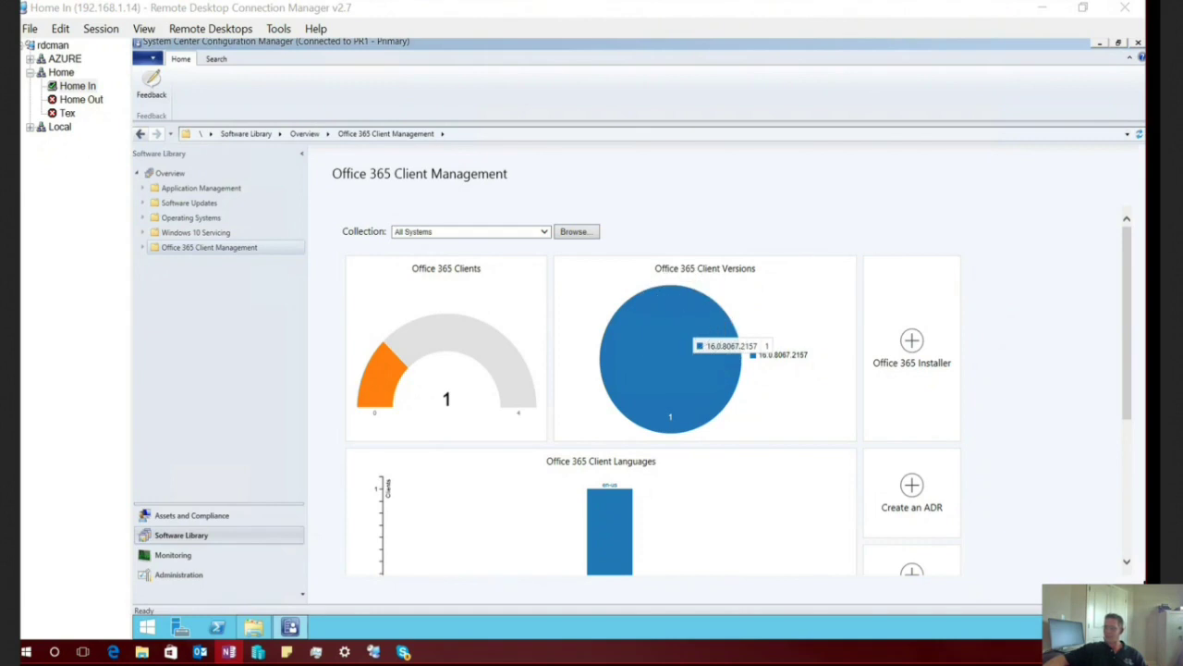
pyautogui.click(783, 356)
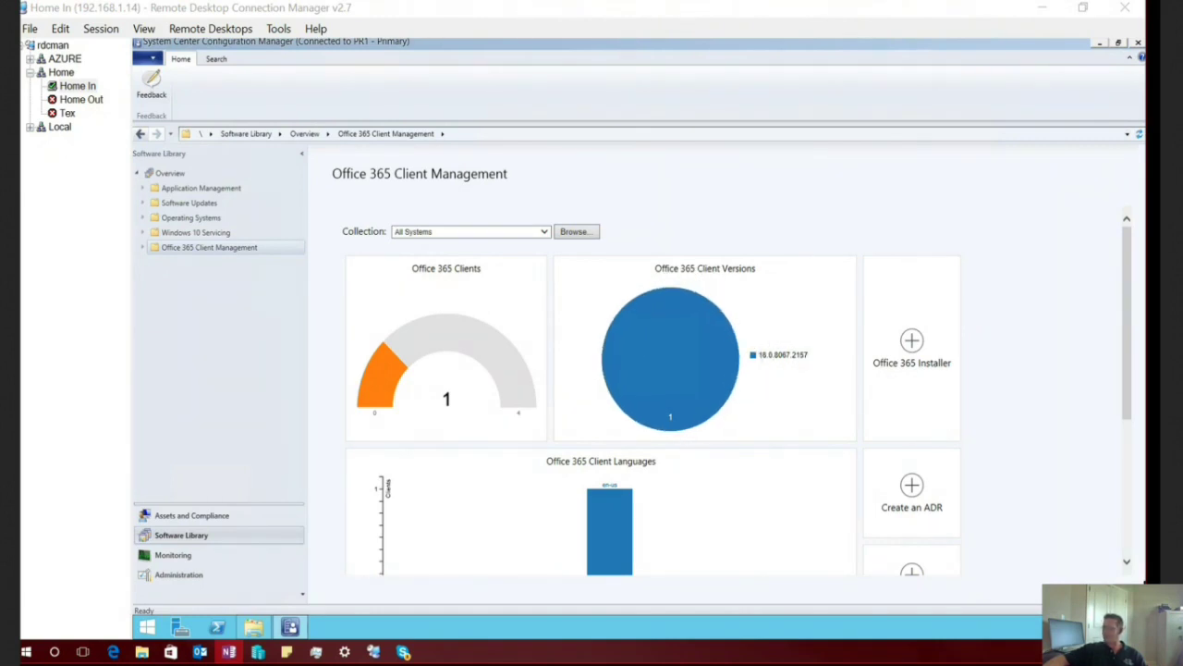
pyautogui.hotkey('alt', 'Tab')
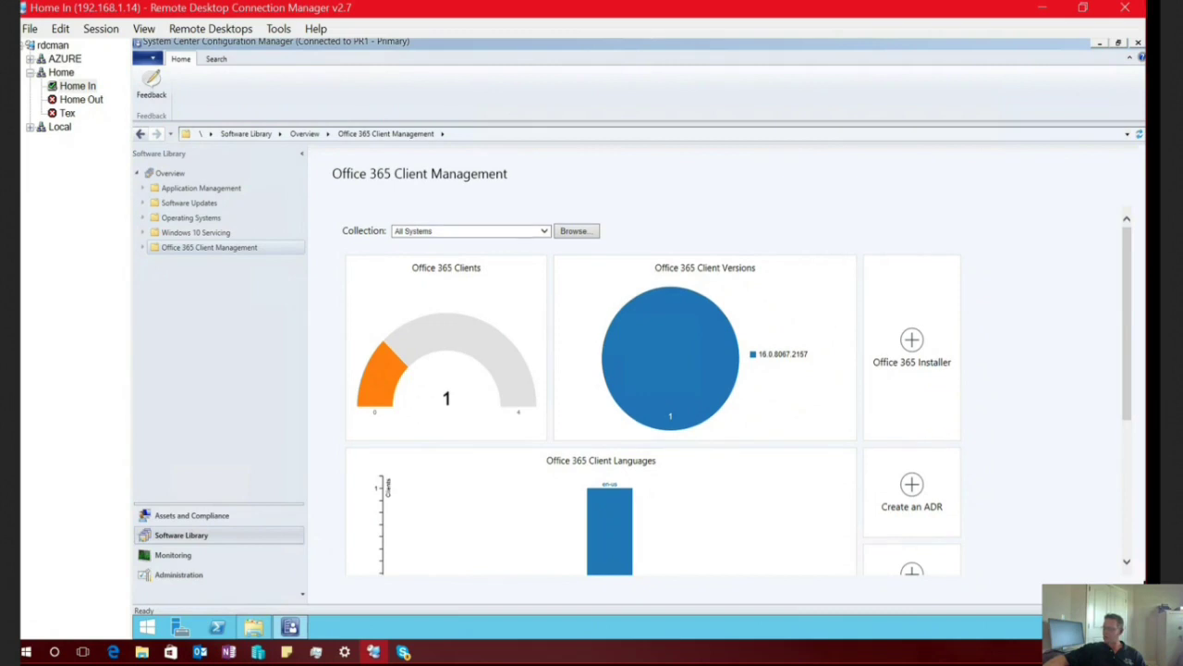
pyautogui.scroll(-2, 731, 388)
pyautogui.moveTo(610, 427)
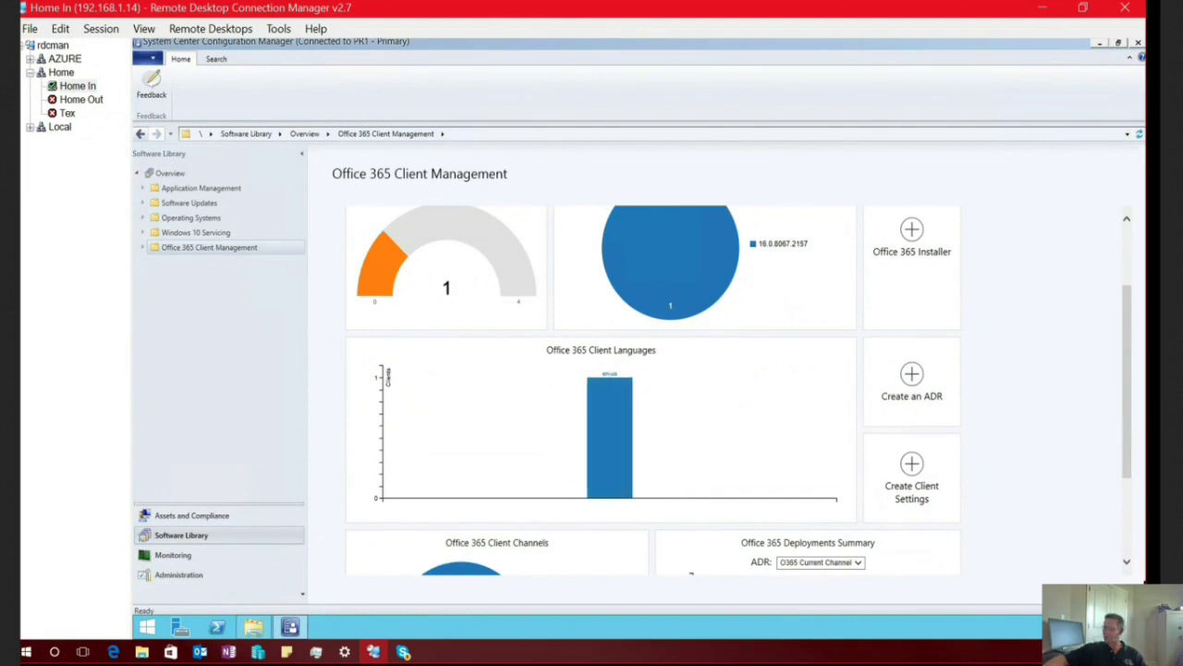
pyautogui.scroll(-2, 739, 388)
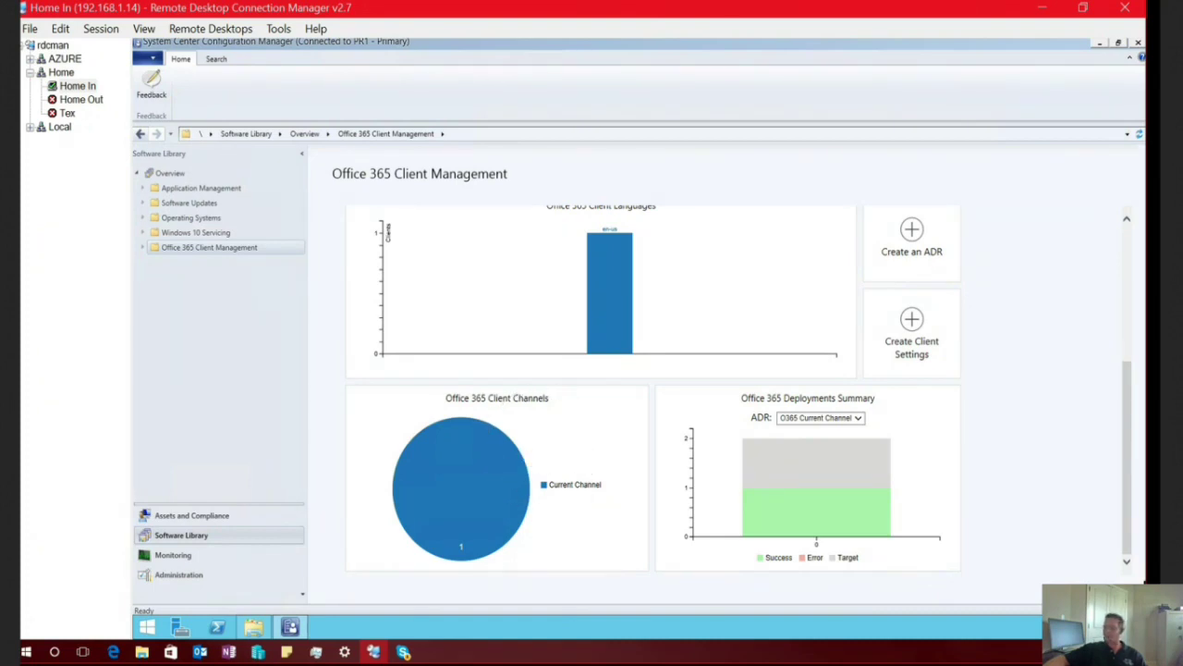
pyautogui.moveTo(817, 490)
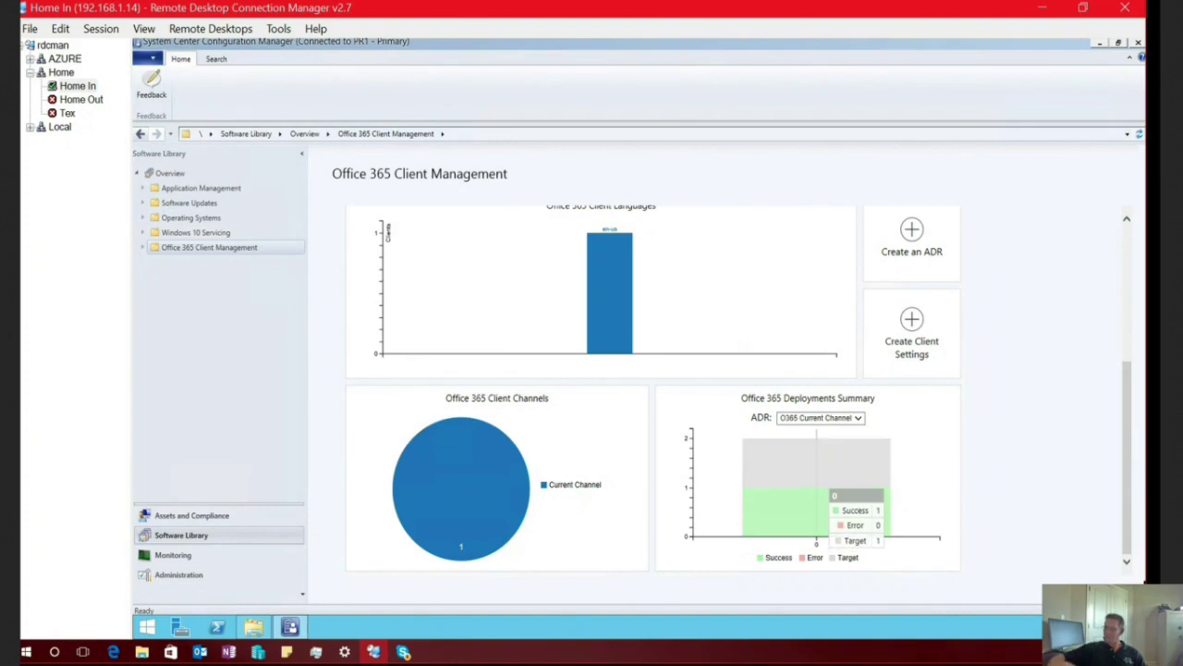
pyautogui.click(851, 479)
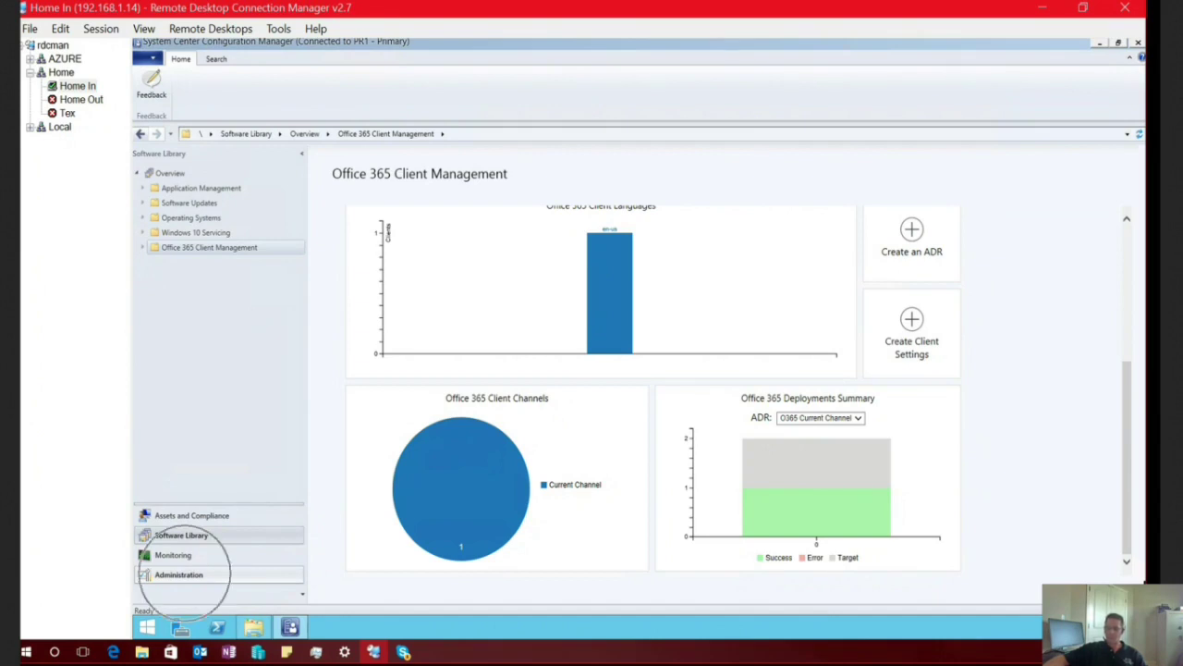
# Step: Open the Software Update Point component properties of the PR1 - Primary site under Administration's Site Configuration
pyautogui.click(178, 575)
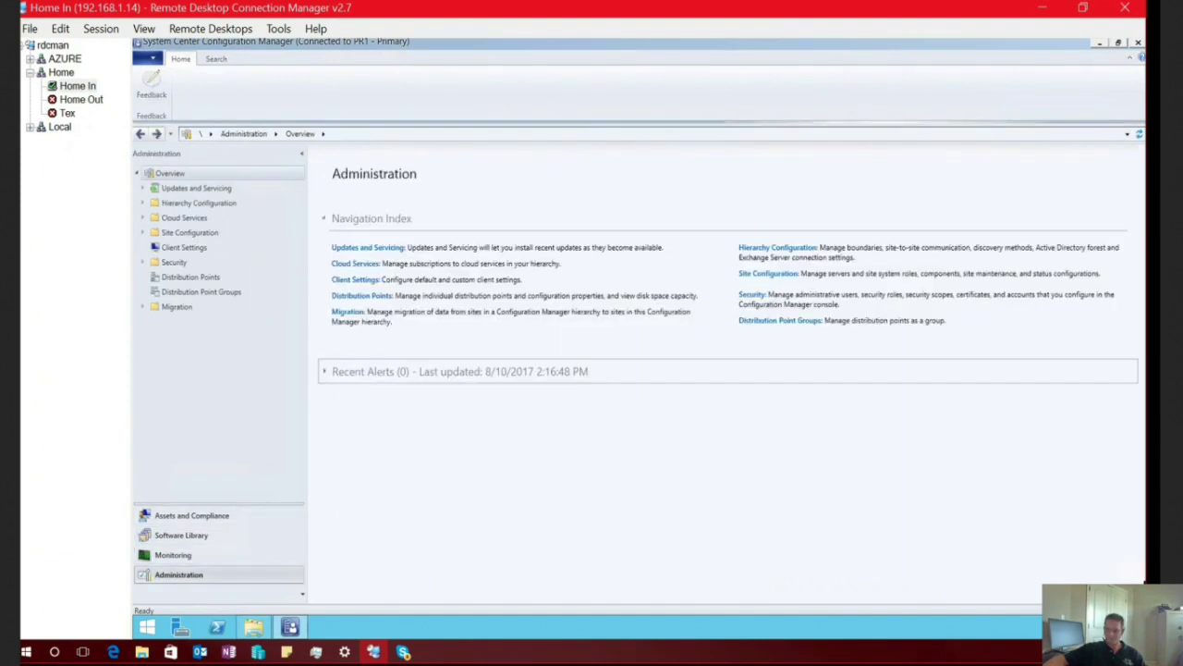
pyautogui.click(143, 232)
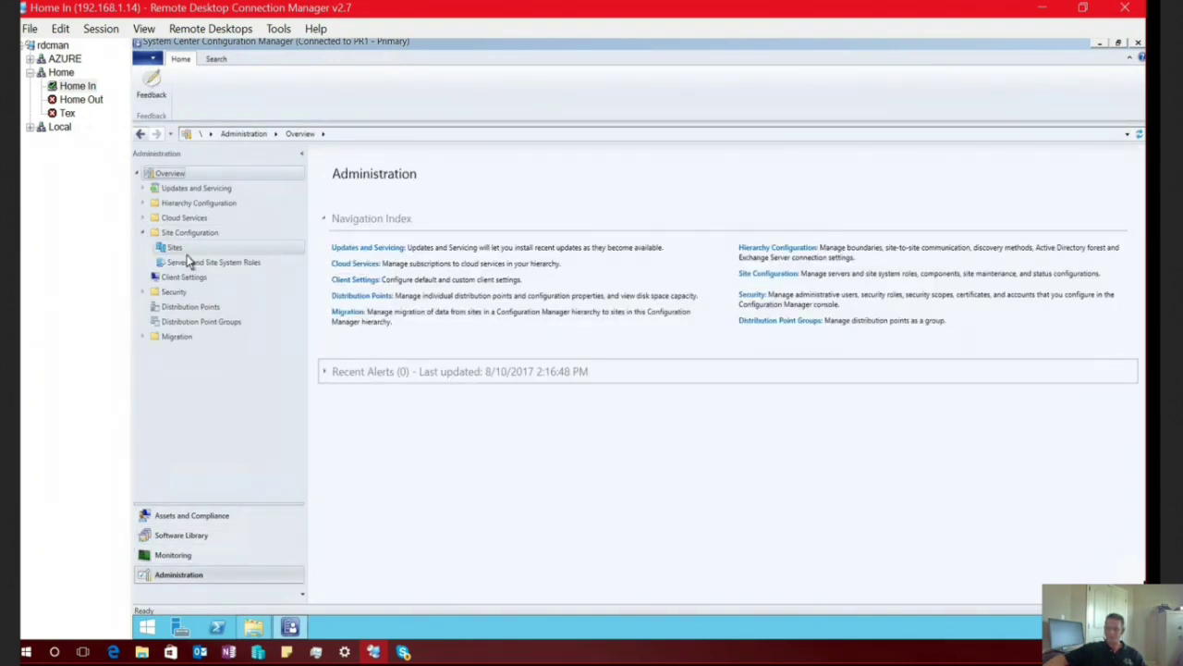
pyautogui.click(175, 248)
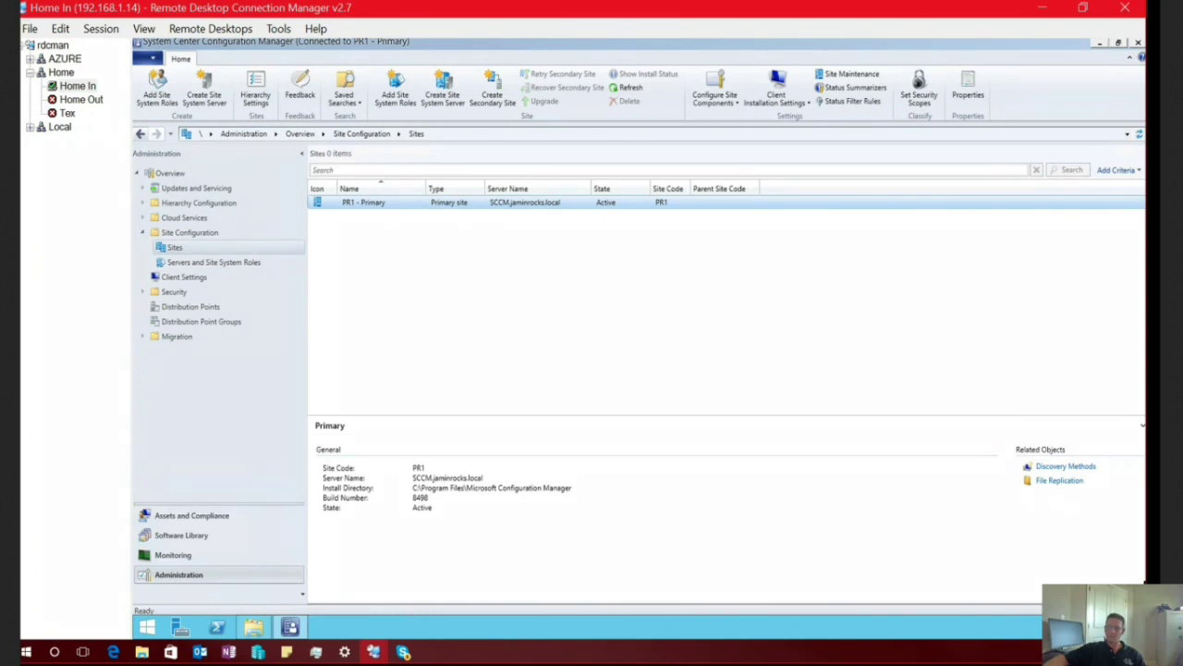
pyautogui.rightClick(373, 202)
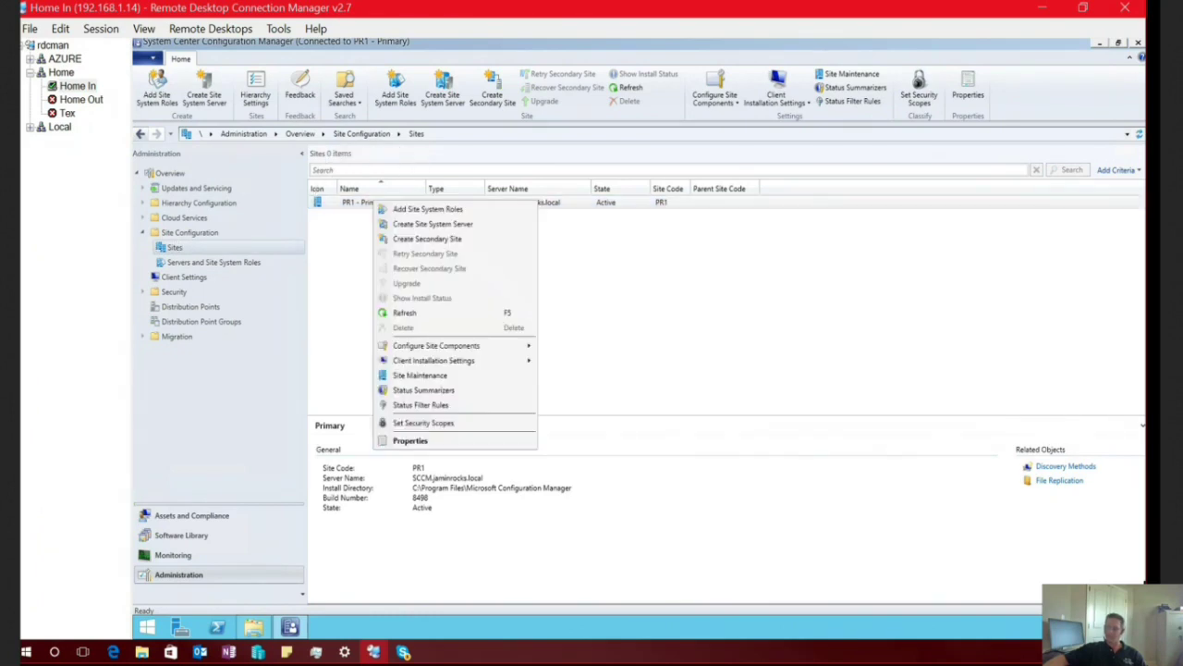
pyautogui.moveTo(458, 346)
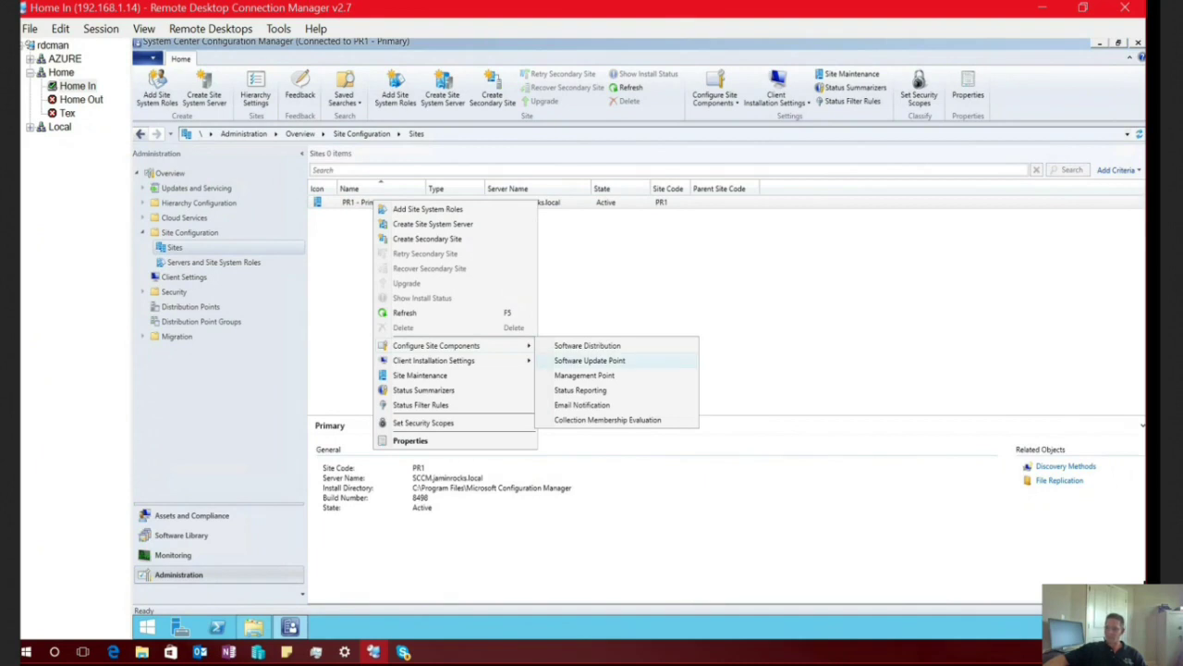
pyautogui.click(571, 362)
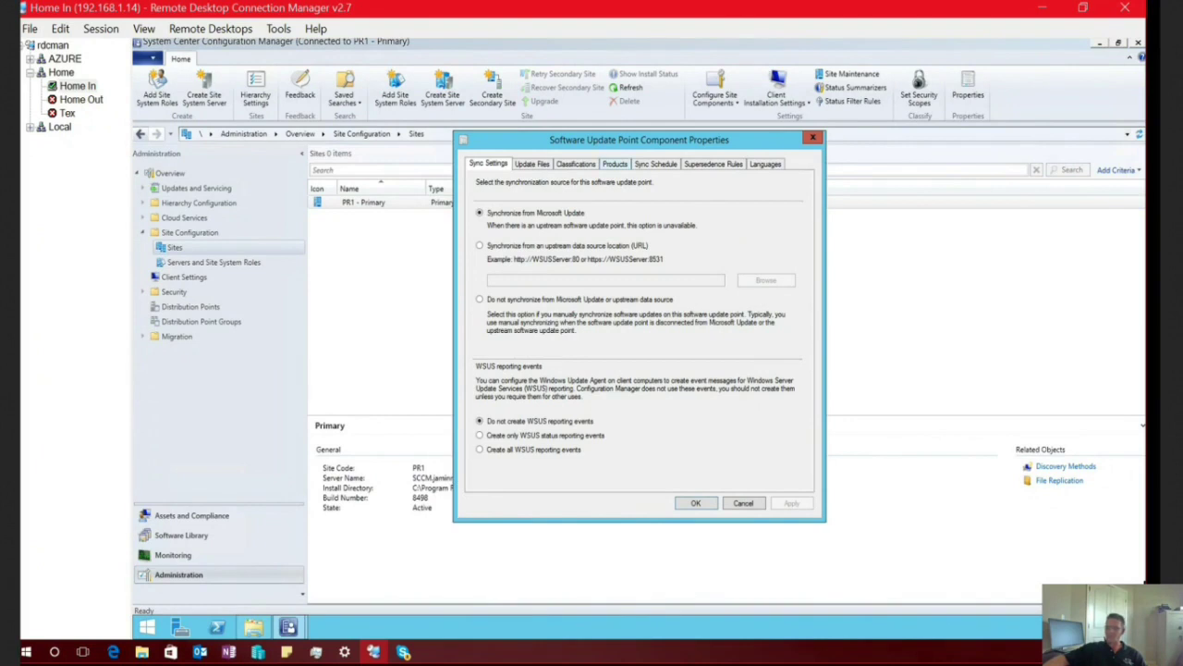
# Step: Check the Office 365 Client entry in the software update point's product list, and close the properties without changes
pyautogui.click(615, 163)
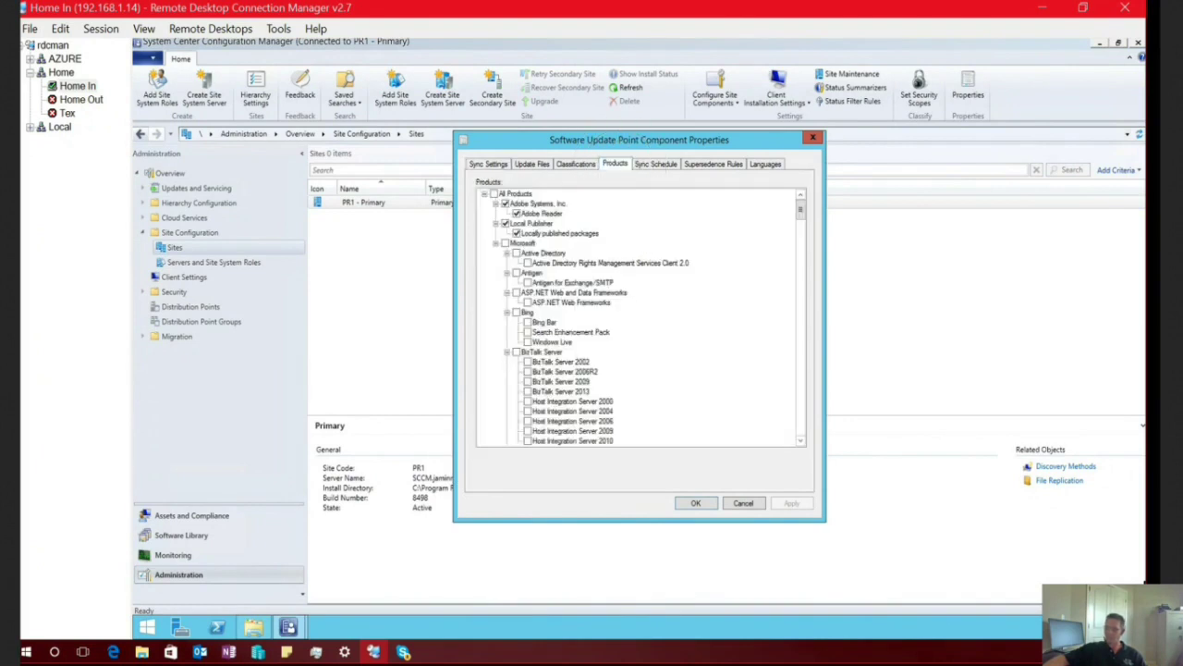
pyautogui.scroll(-20, 801, 277)
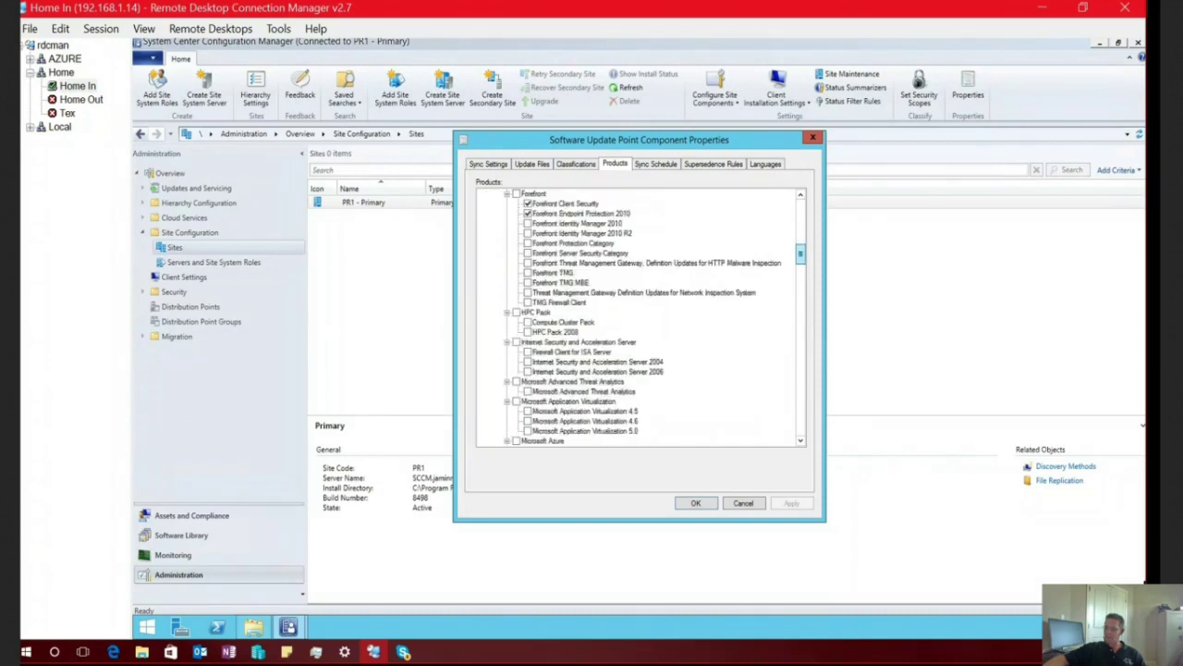
pyautogui.scroll(-1, 801, 308)
pyautogui.scroll(2, 801, 308)
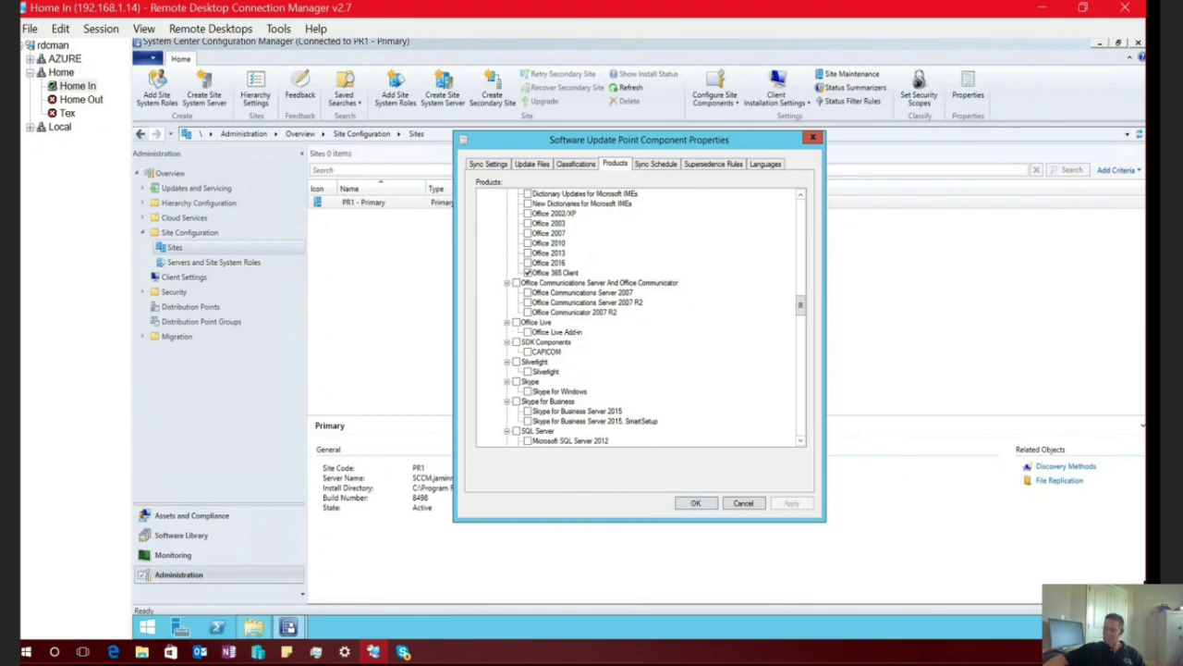
pyautogui.click(743, 502)
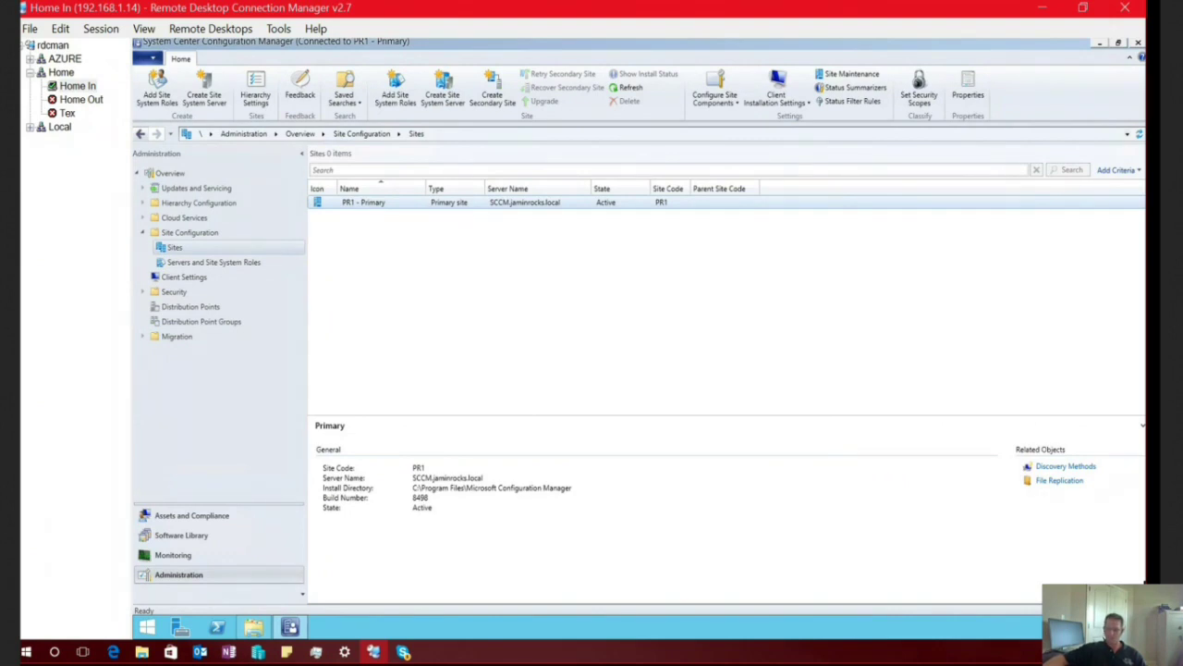
# Step: Open exampleconfiguration.xml from the 365 source folder for editing, examine its OfficeMgmtCOM attribute, and close the file
pyautogui.moveTo(253, 628)
pyautogui.click(268, 555)
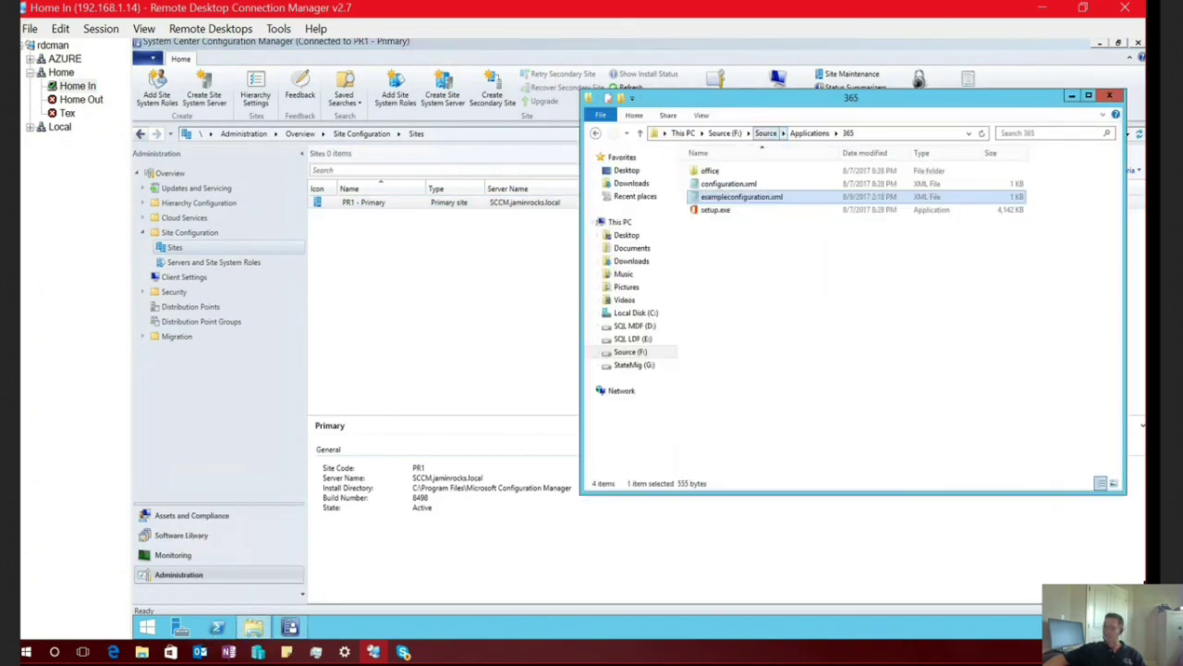
pyautogui.moveTo(777, 96); pyautogui.dragTo(575, 103)
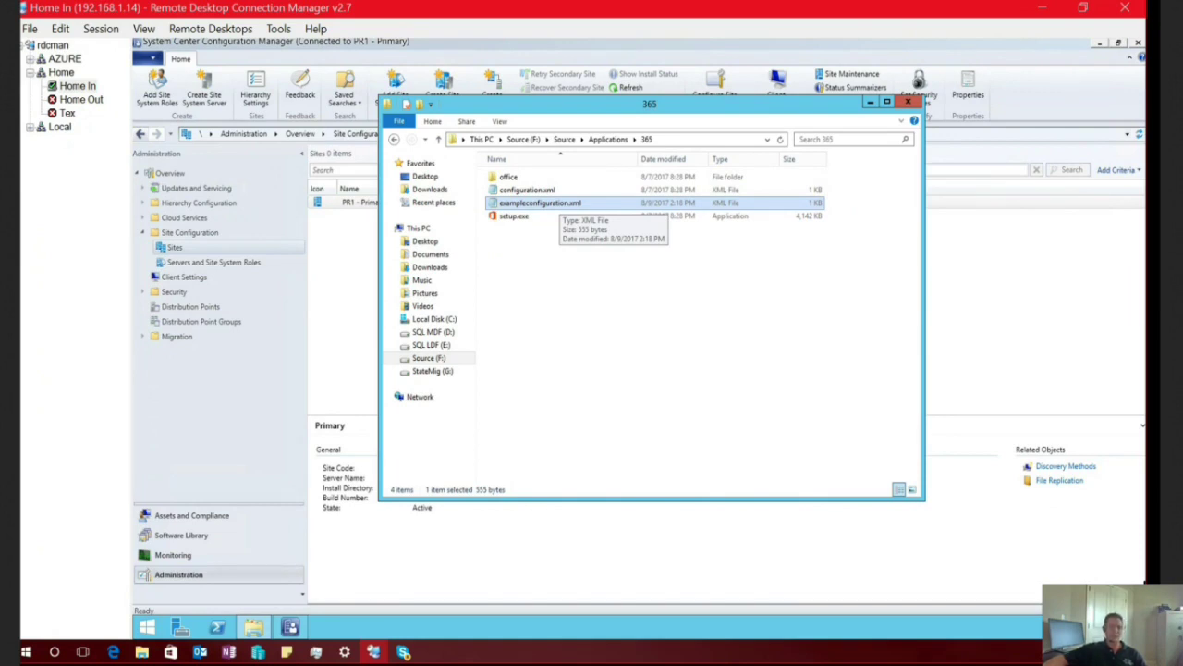
pyautogui.rightClick(558, 203)
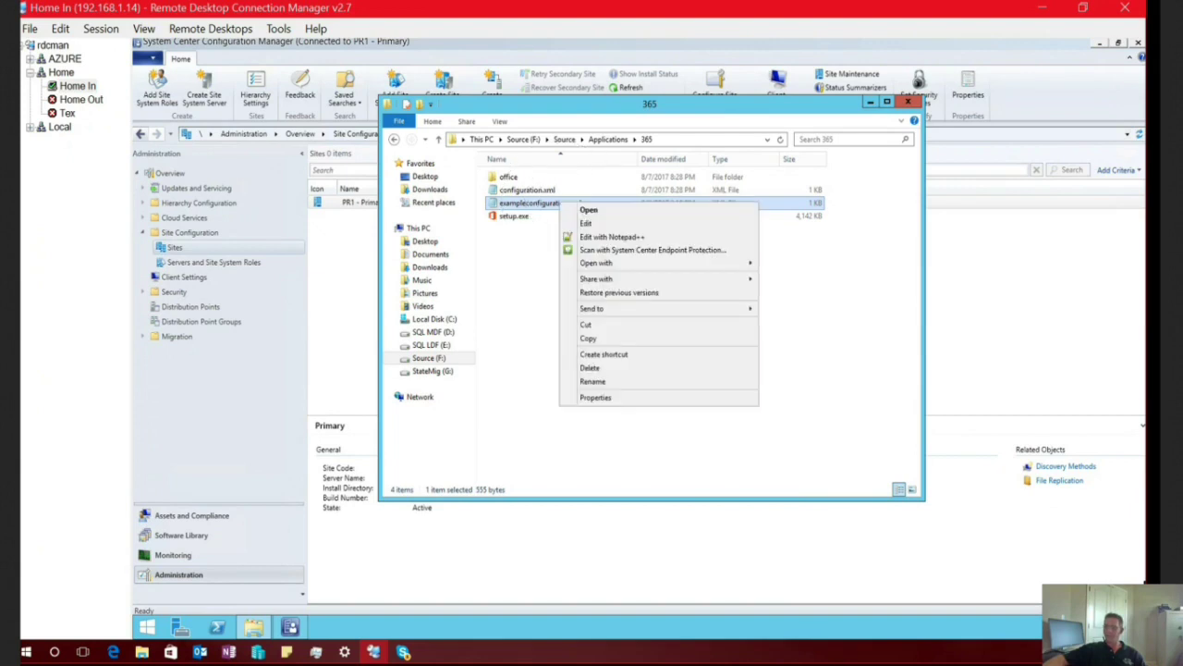
pyautogui.click(585, 222)
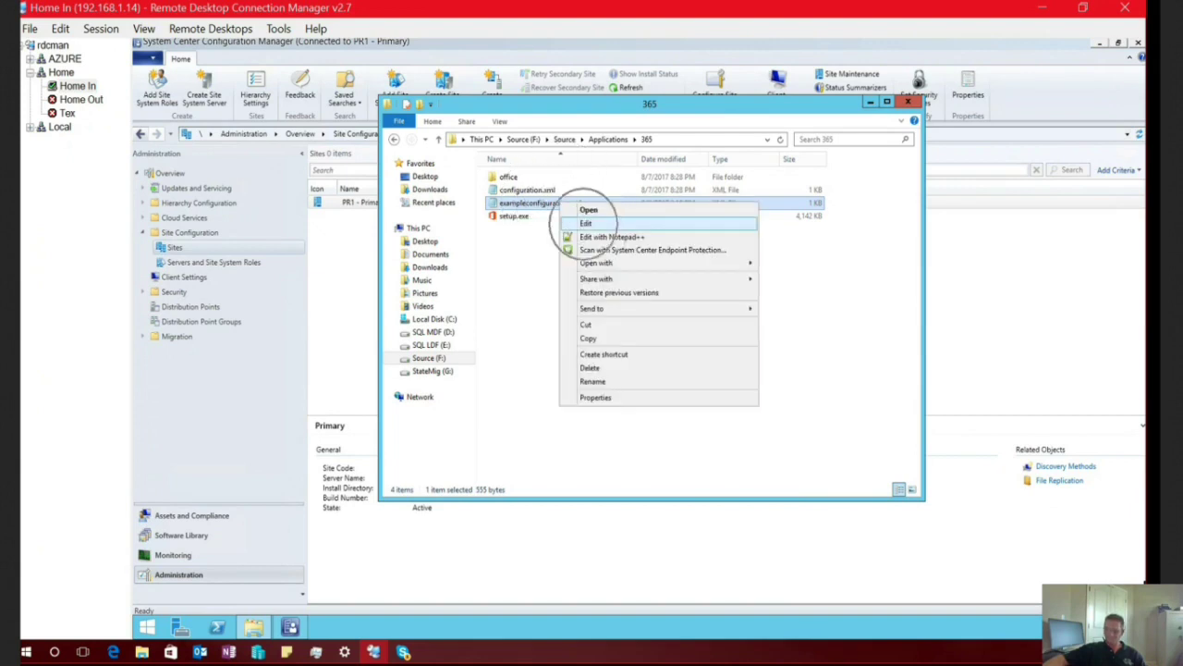
pyautogui.moveTo(534, 152); pyautogui.dragTo(627, 153)
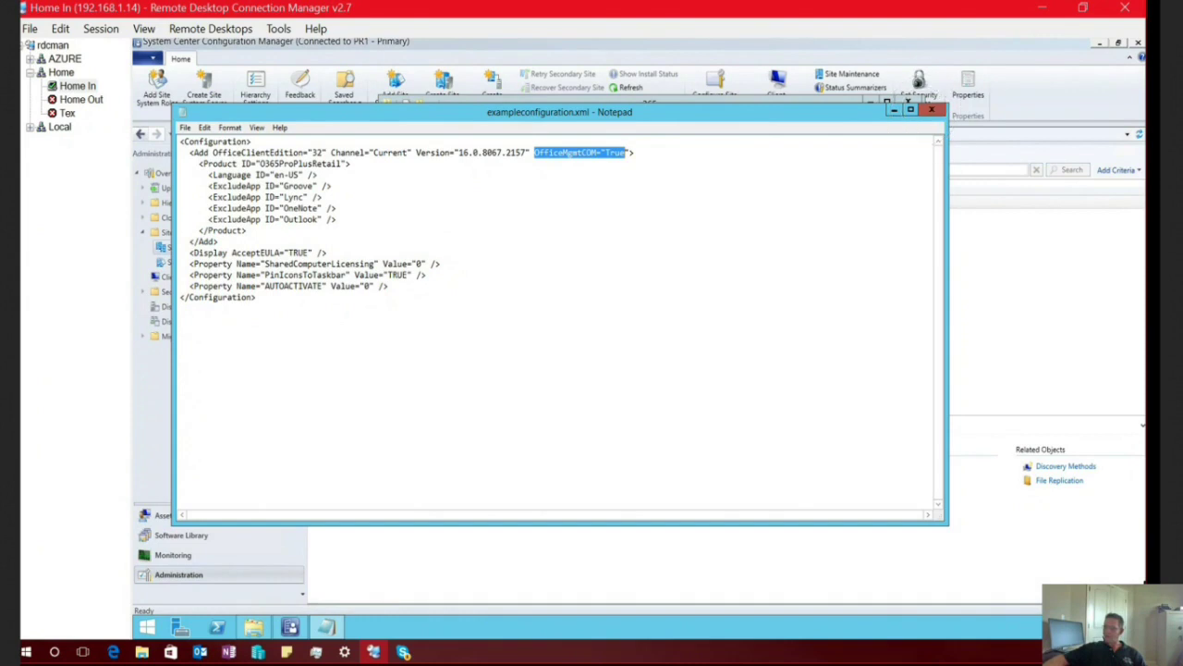
pyautogui.click(932, 109)
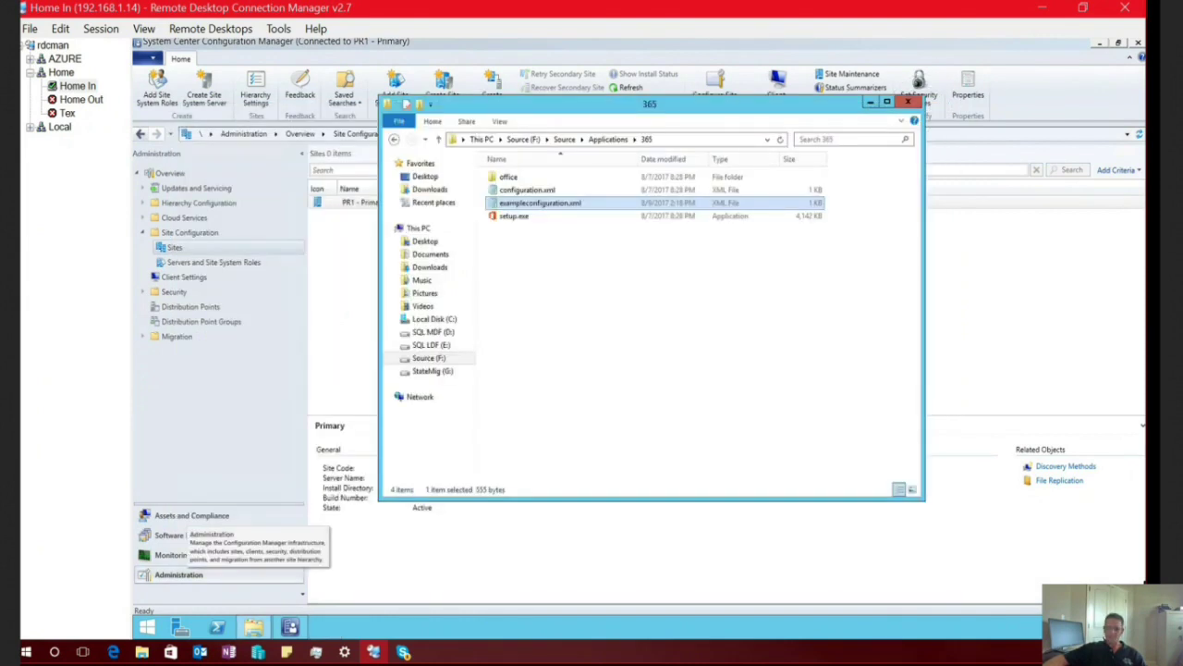
# Step: Open the properties of Default Client Settings in the Administration workspace
pyautogui.click(220, 289)
pyautogui.click(221, 287)
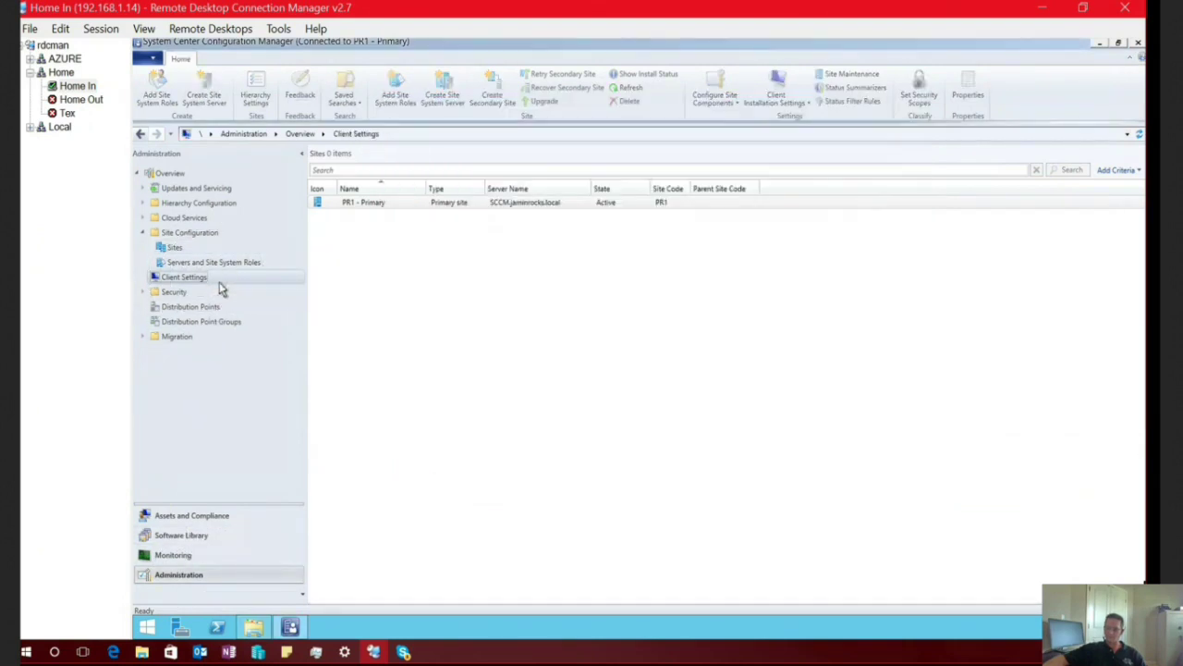
pyautogui.click(377, 202)
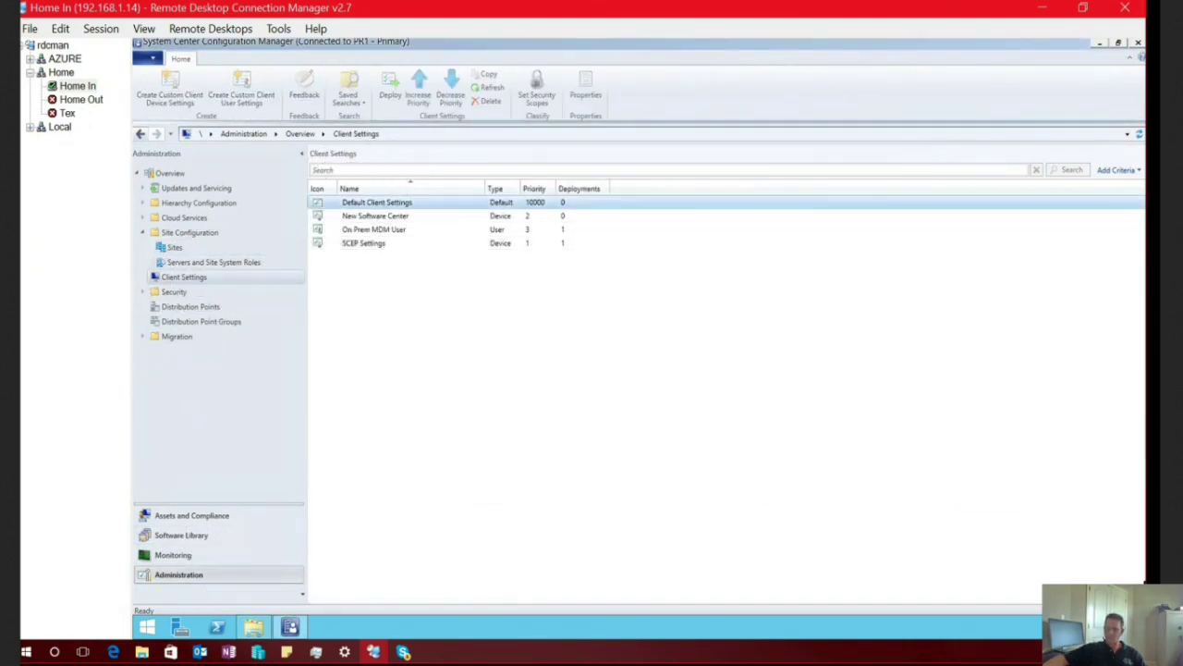
pyautogui.rightClick(357, 202)
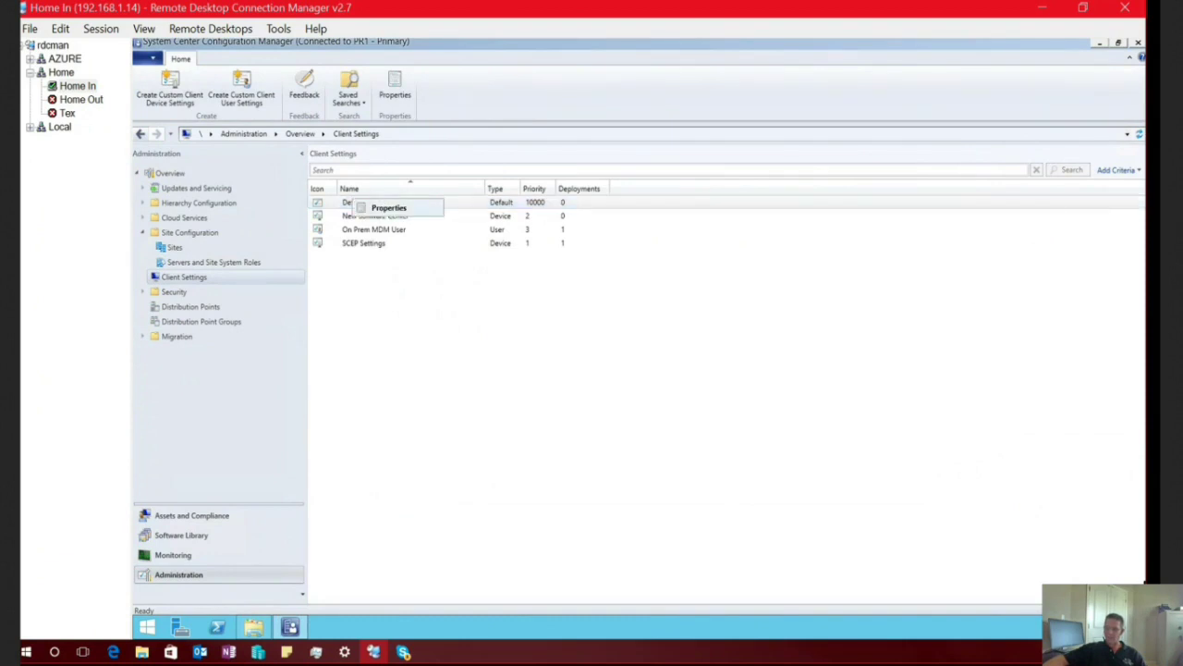
pyautogui.click(386, 207)
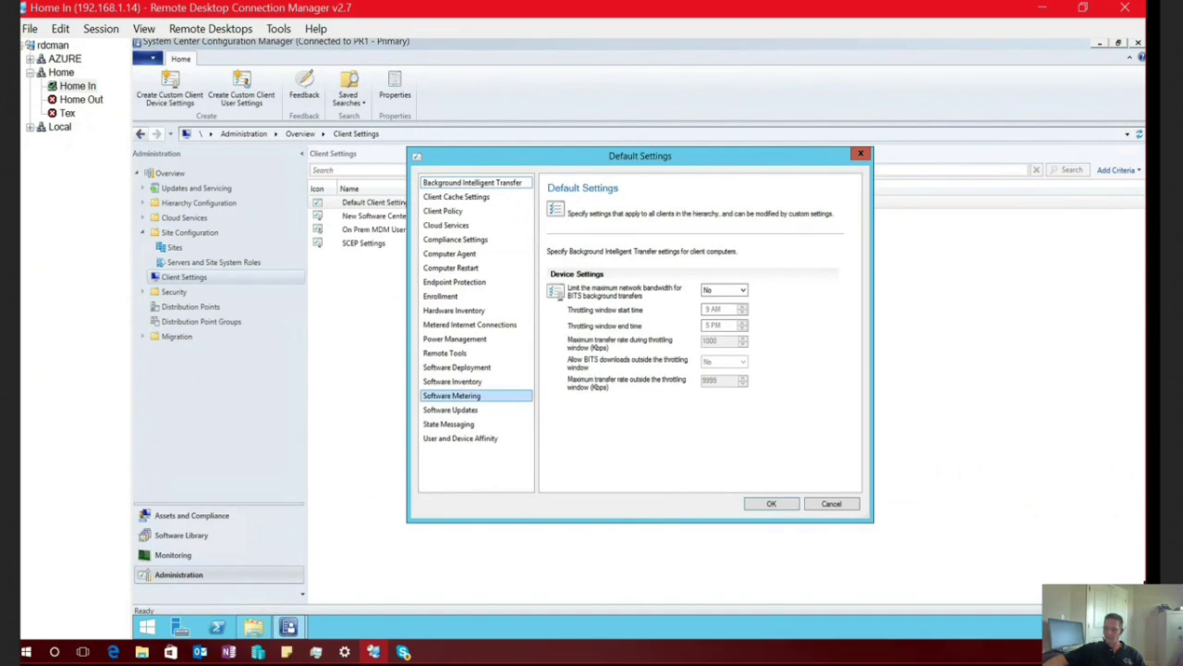
# Step: Show the Software Updates settings, enlarge the dialog, and examine the option that enables management of the Office 365 Client Agent
pyautogui.click(449, 409)
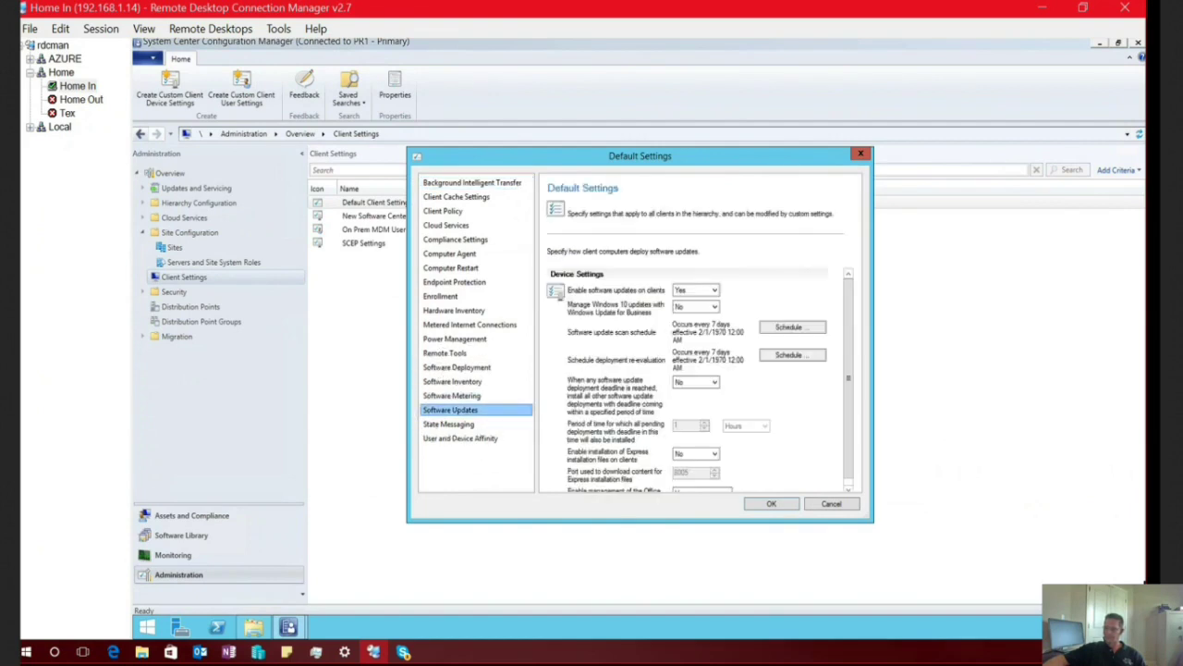
pyautogui.scroll(-1, 700, 380)
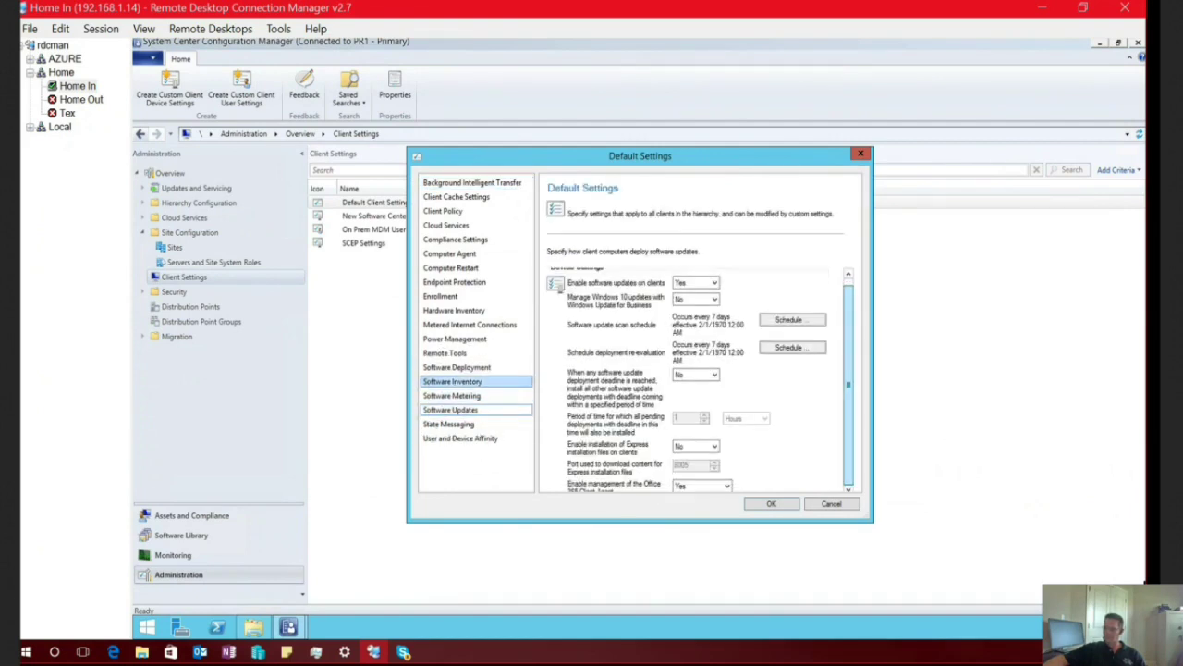
pyautogui.moveTo(873, 522); pyautogui.dragTo(910, 563)
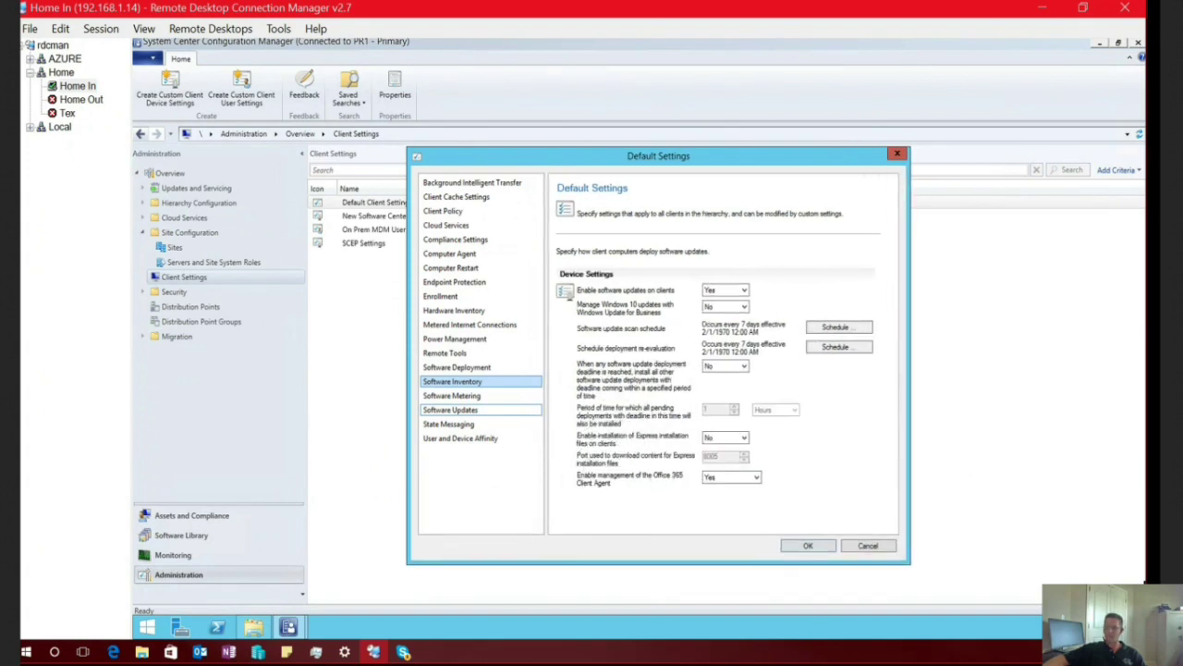
pyautogui.click(731, 477)
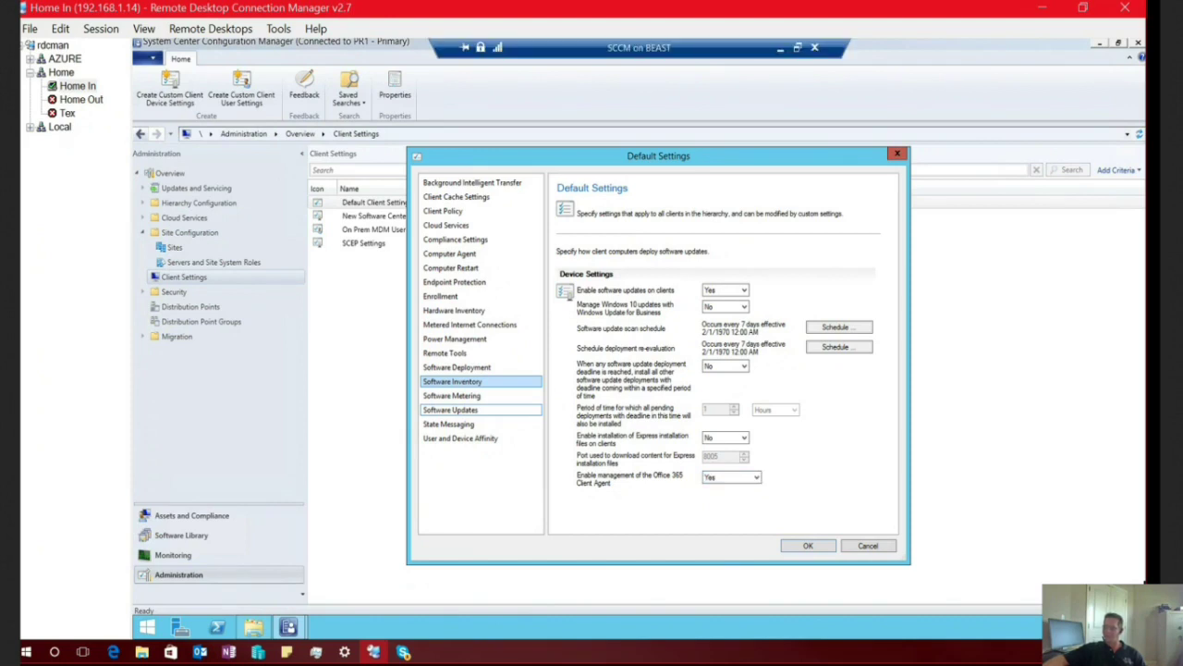
# Step: Switch to the DC virtual machine, inspect the Office 365 Client Management policy under Office 2016 Updates, and return to the SCCM client settings
pyautogui.press('ctrl+alt+Break')
pyautogui.hotkey('alt', 'Tab')
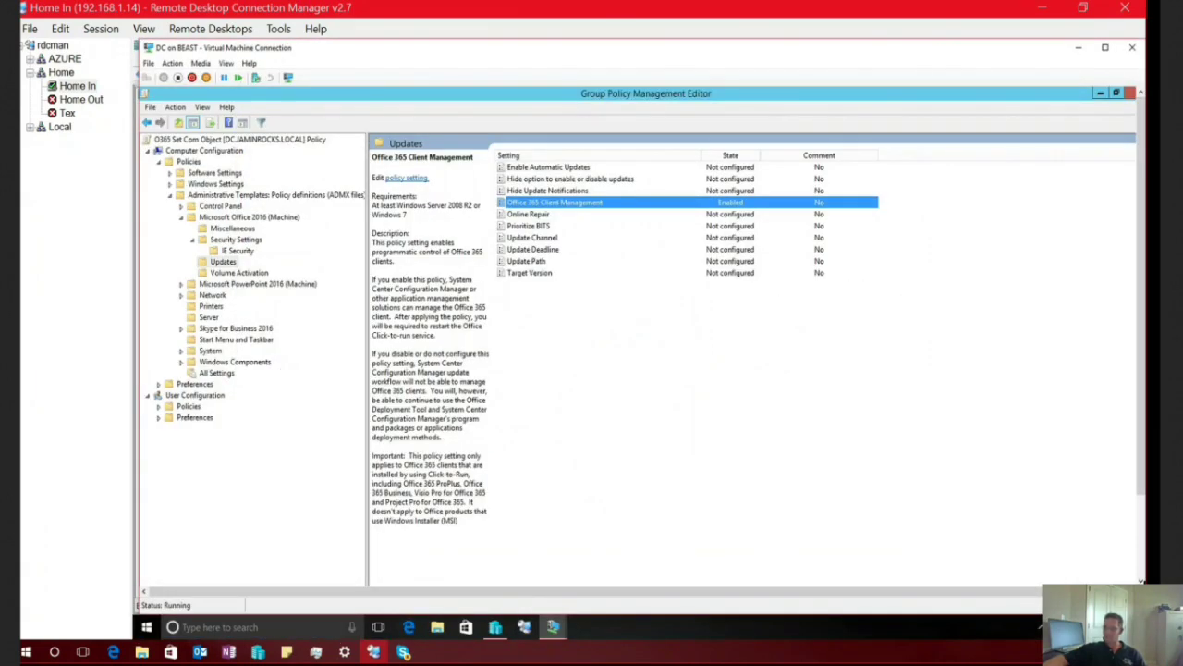
pyautogui.press('ctrl+alt+Break')
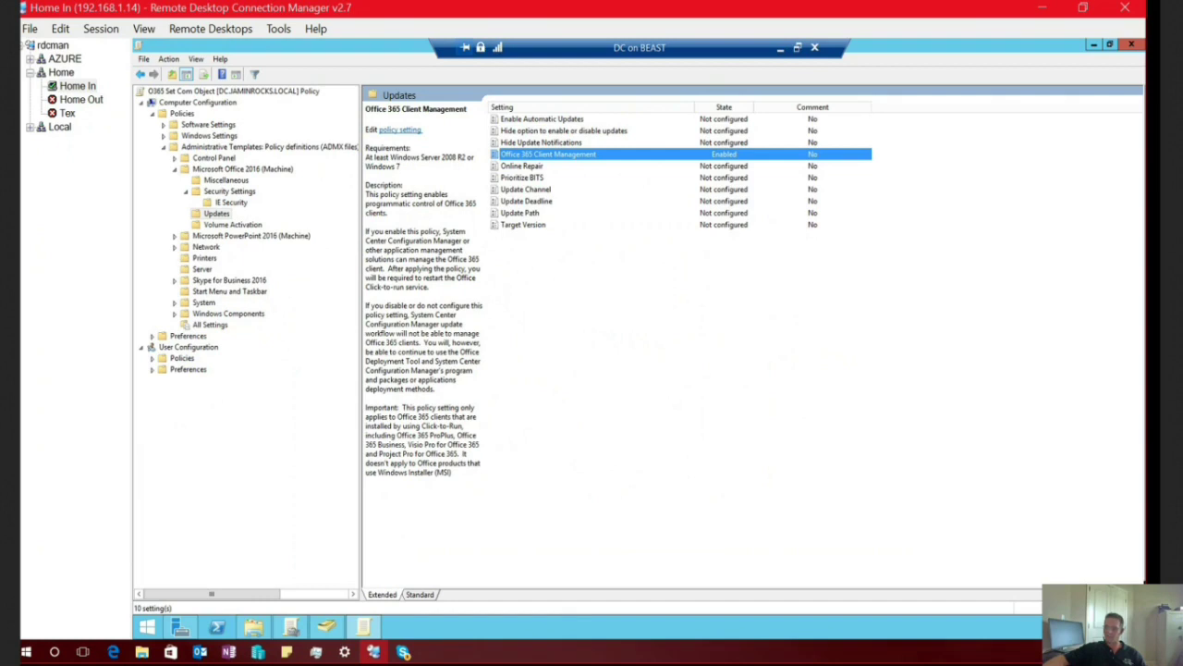
pyautogui.doubleClick(546, 154)
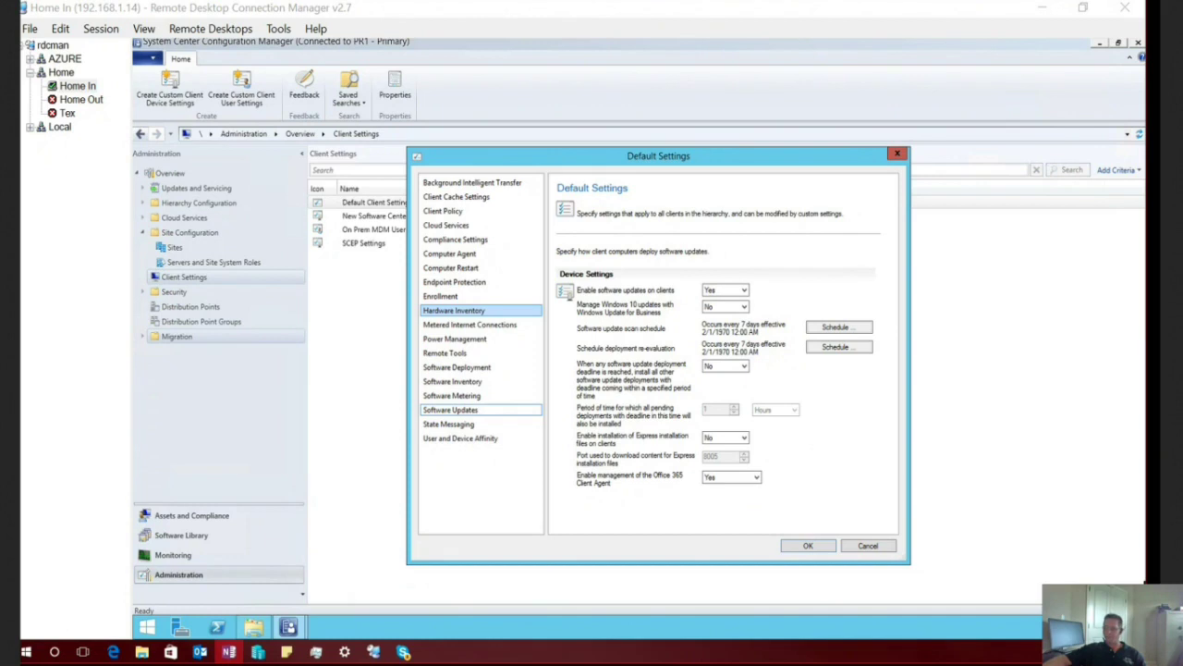
pyautogui.click(633, 528)
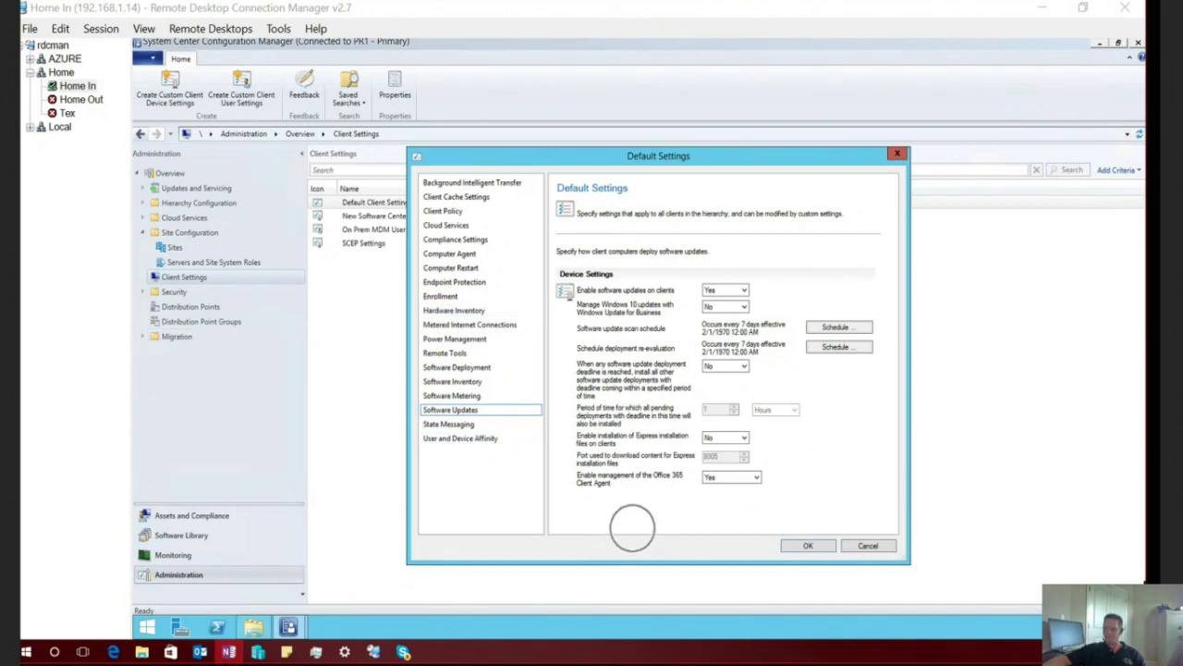
# Step: Close the default client settings without saving and show Office 365 Client Management in the Software Library workspace
pyautogui.hotkey('alt', 'Tab')
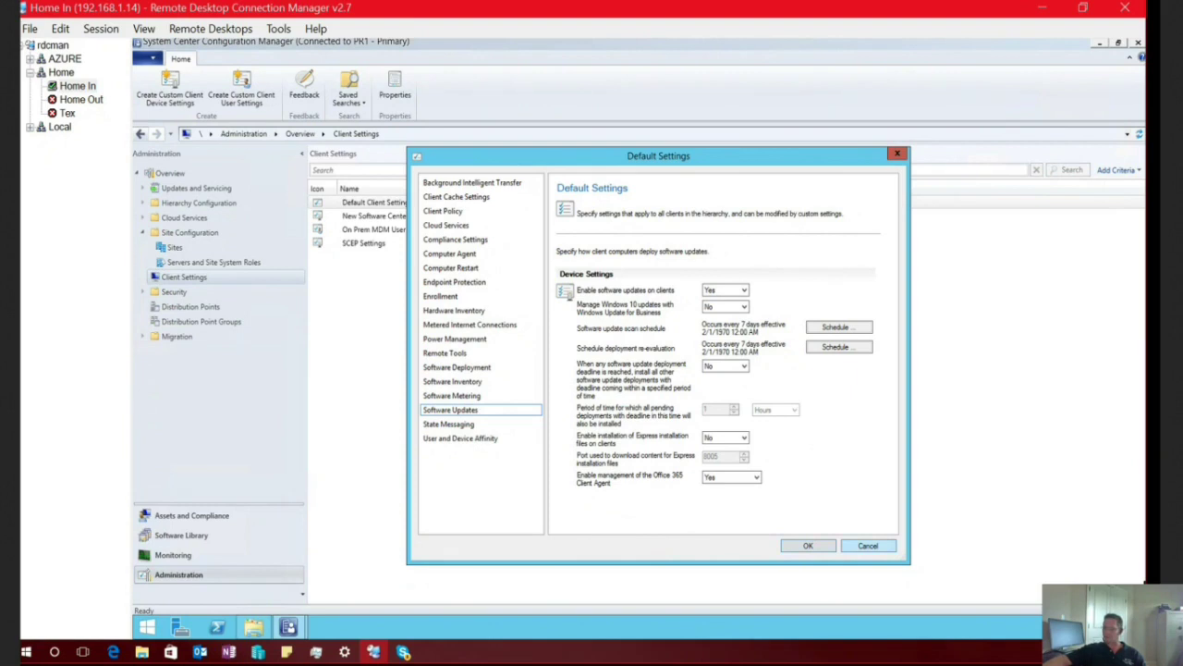
pyautogui.press('Escape')
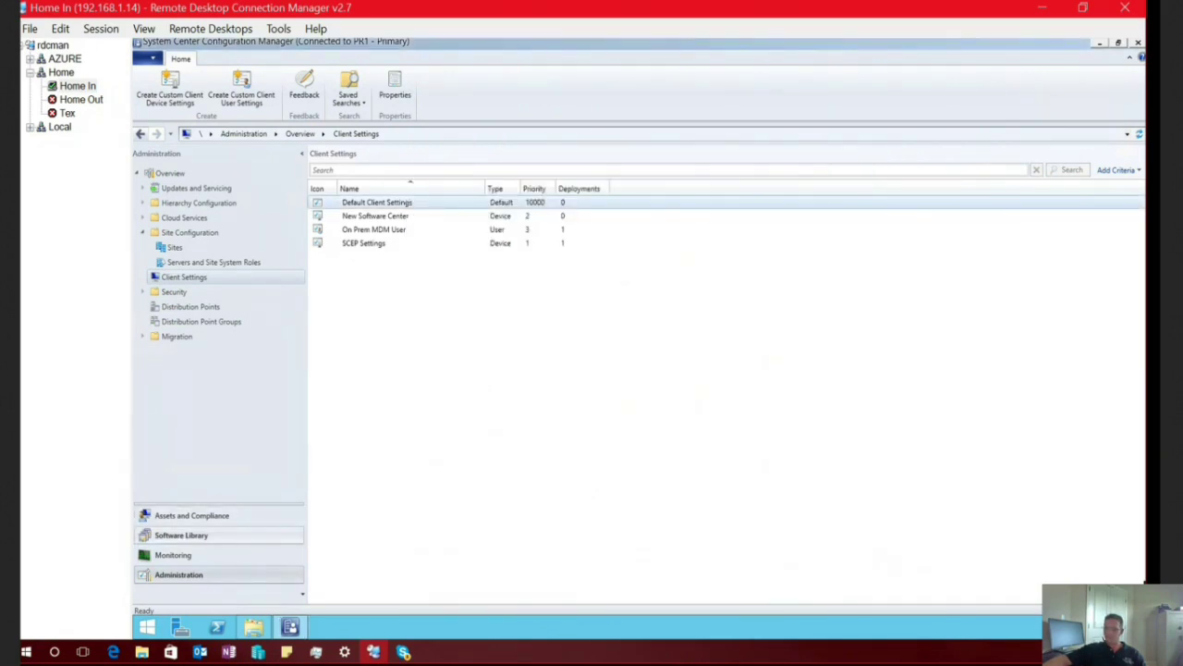
pyautogui.click(177, 534)
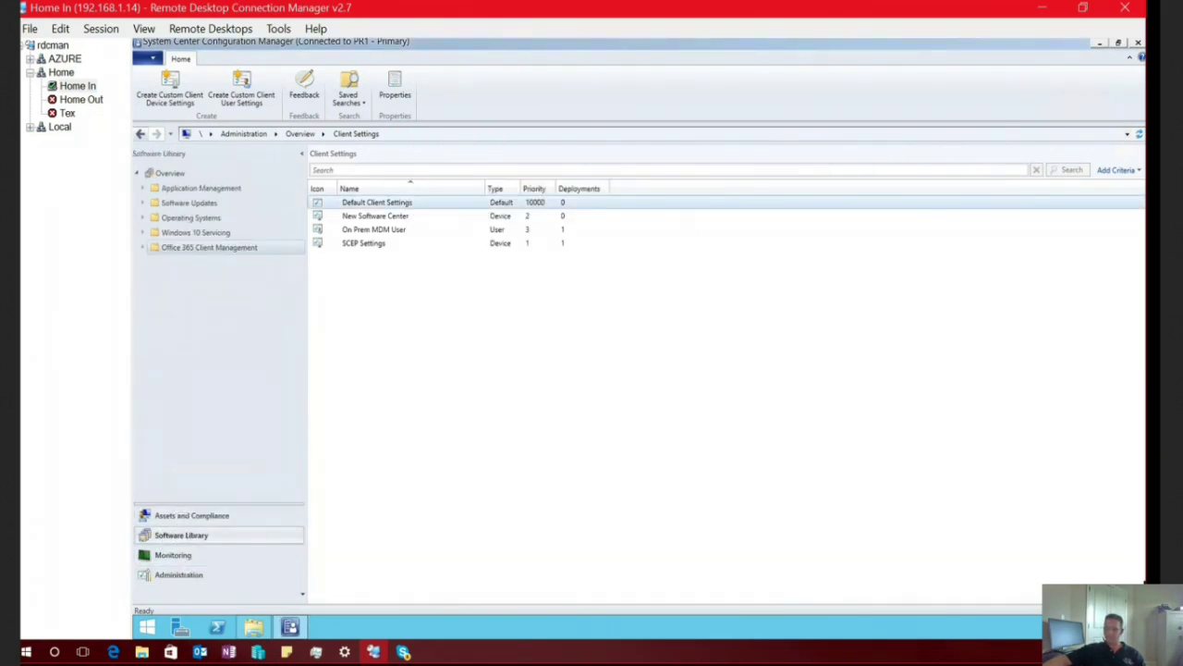
pyautogui.click(206, 258)
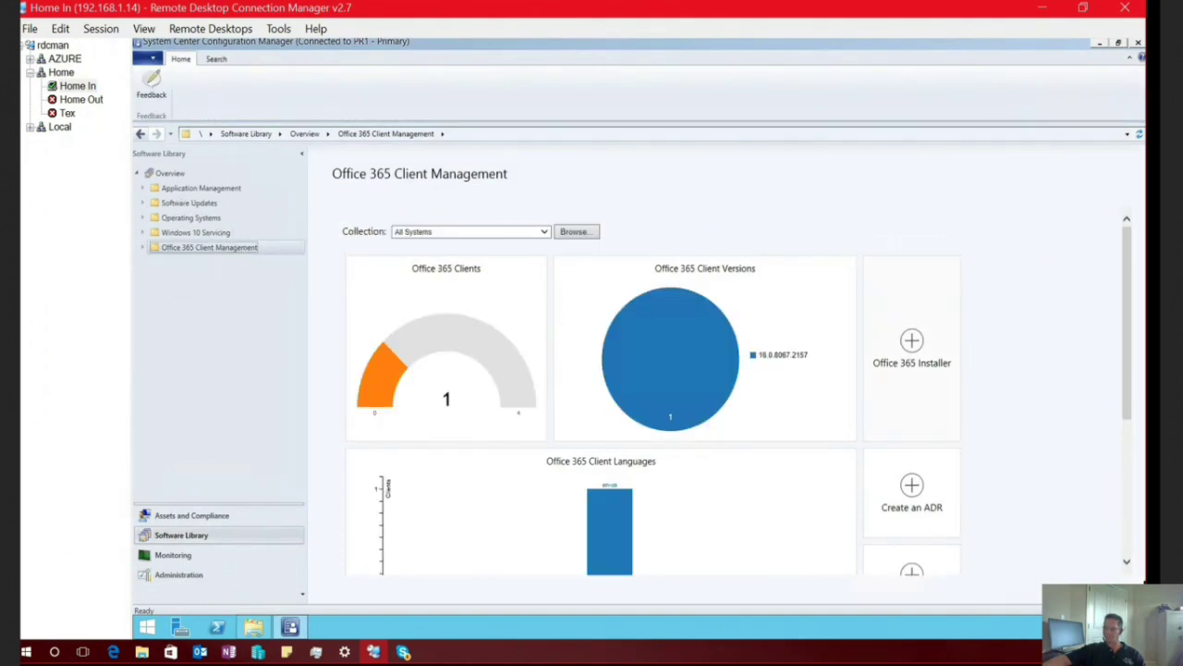
# Step: Start the Office 365 Installer wizard and name the application O365 Current Branch
pyautogui.click(911, 347)
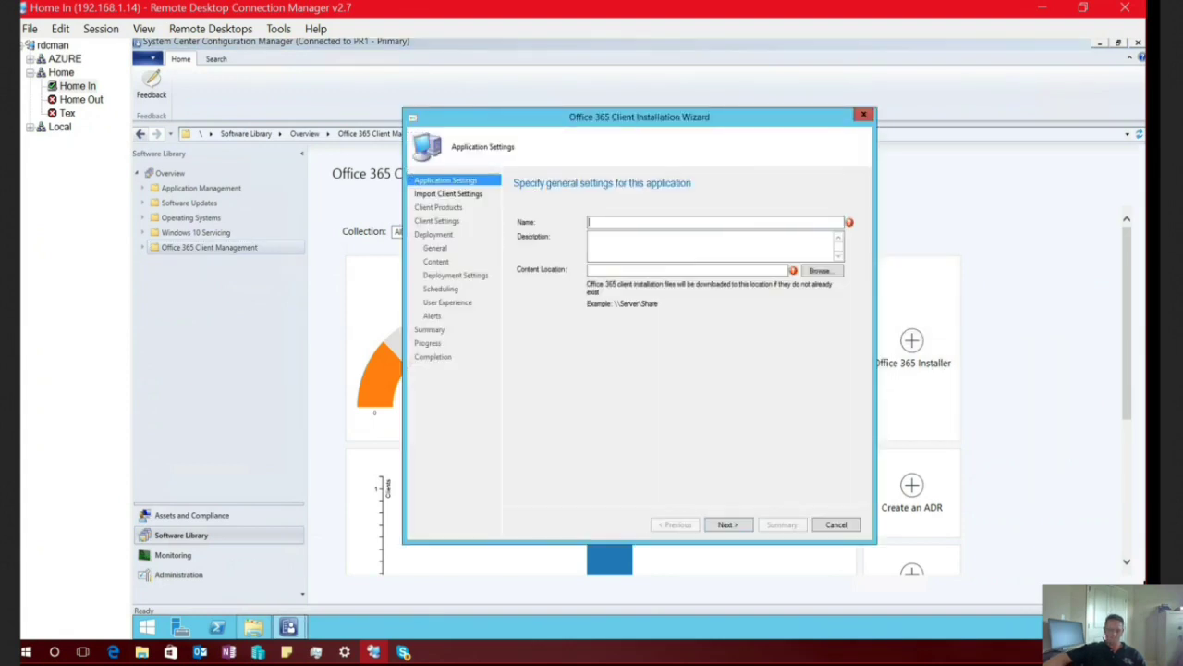
pyautogui.write('O36')
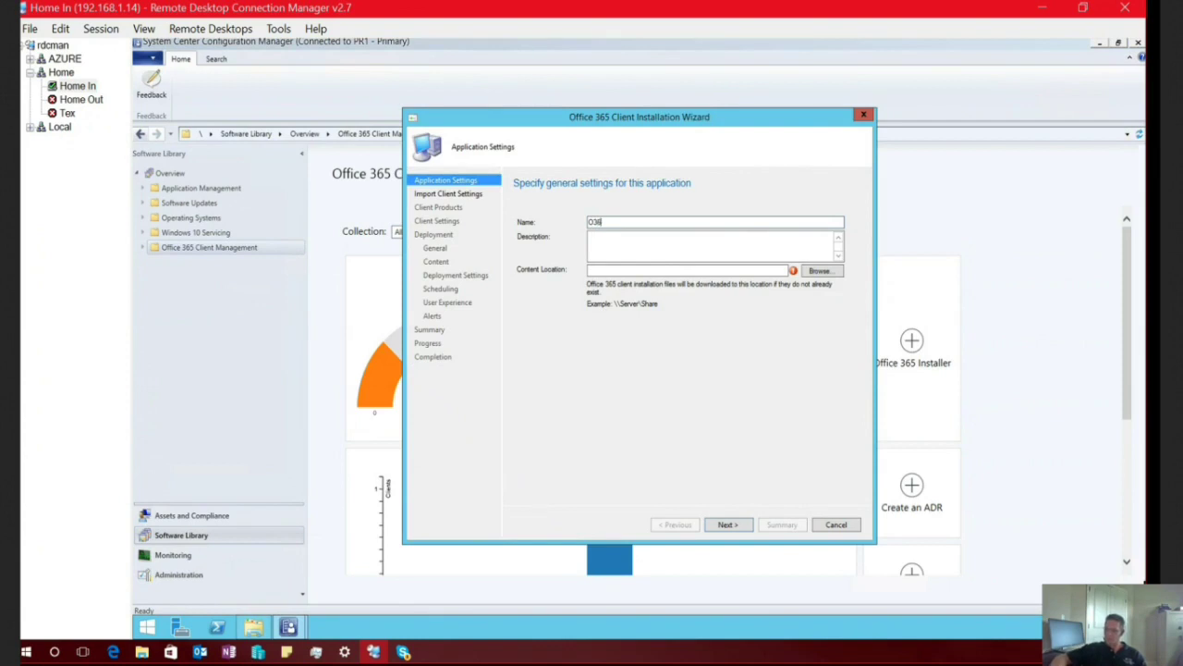
pyautogui.write('5 Current Branch')
pyautogui.click(724, 271)
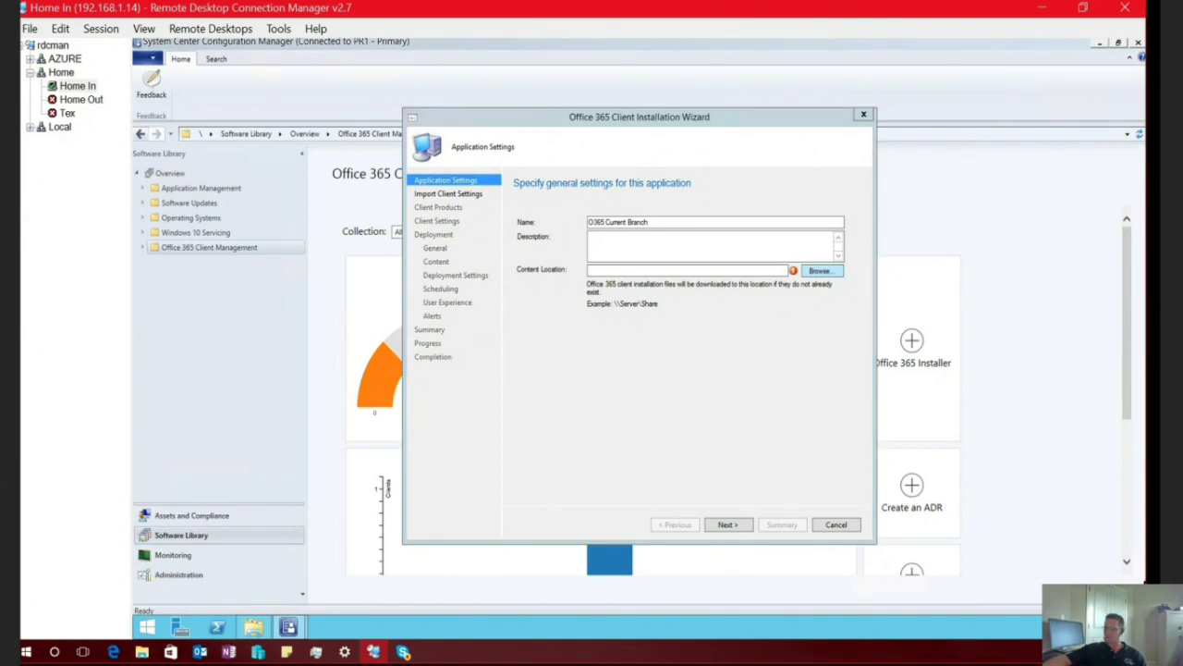
# Step: Try to continue with \\sccm\Source\Applications\o365 CB demo delete as the content location
pyautogui.click(820, 270)
pyautogui.click(629, 157)
pyautogui.write('\\\\sccm')
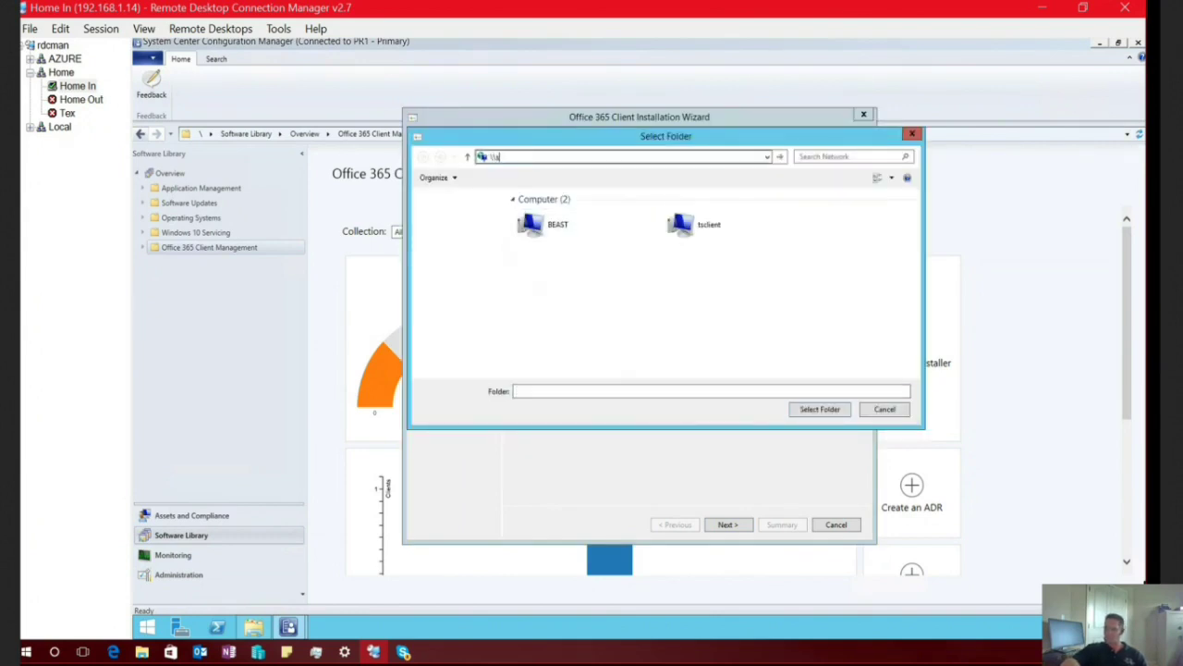
pyautogui.press('Return')
pyautogui.doubleClick(702, 311)
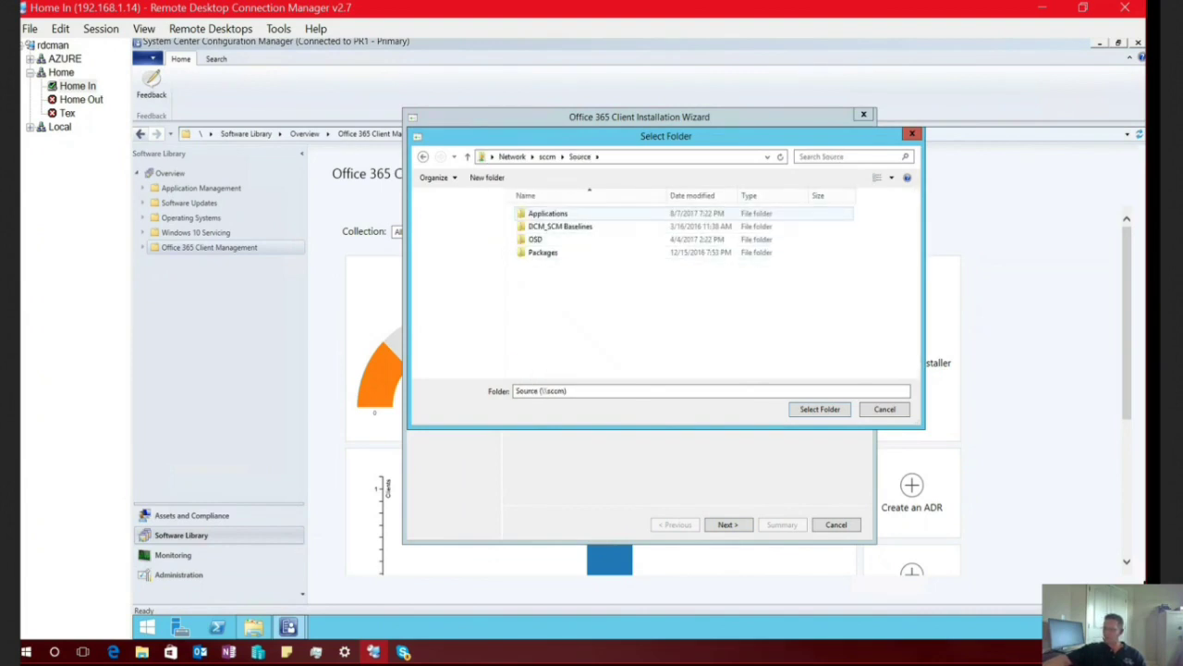
pyautogui.doubleClick(548, 214)
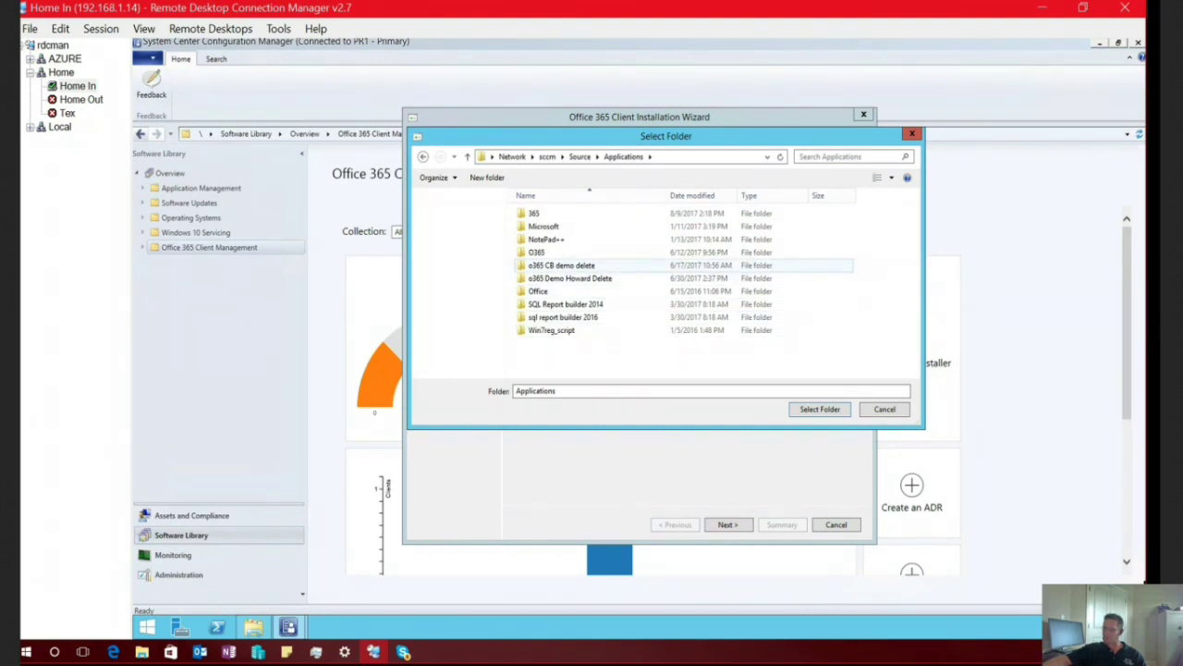
pyautogui.doubleClick(561, 265)
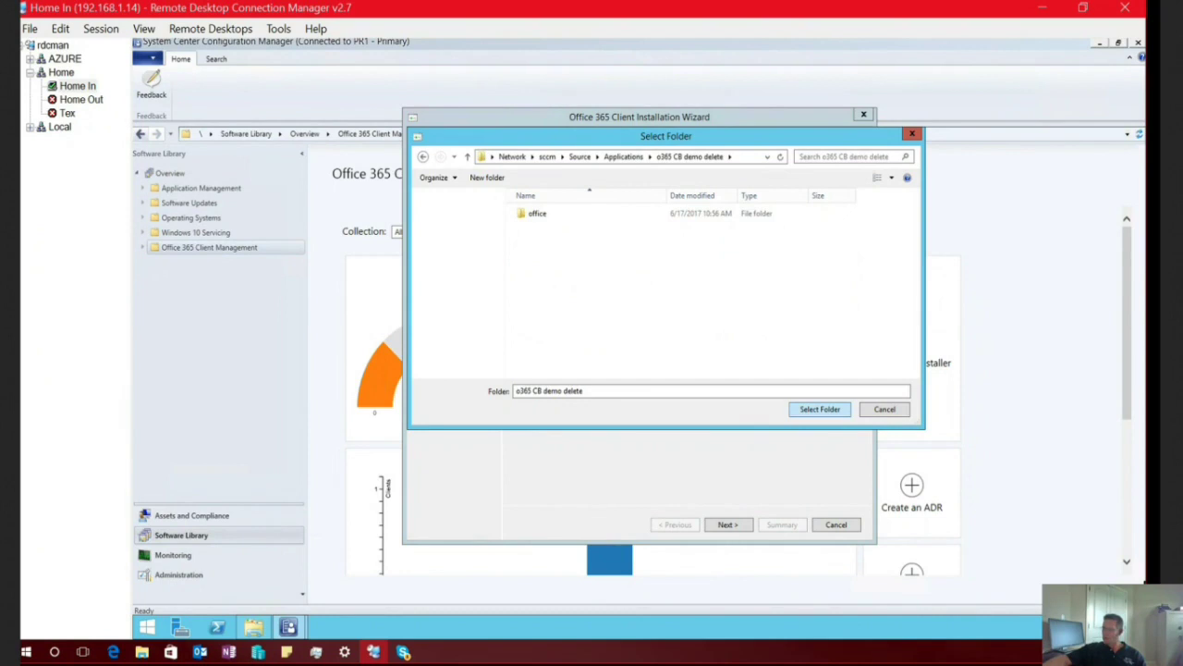
pyautogui.press('Return')
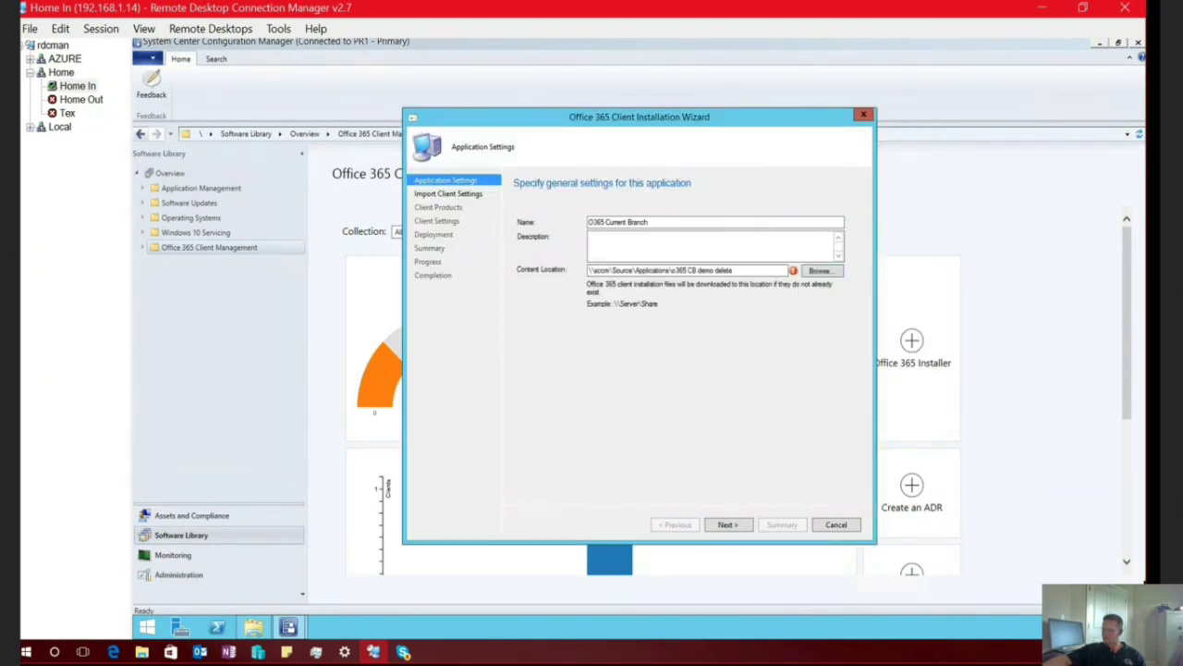
pyautogui.press('Return')
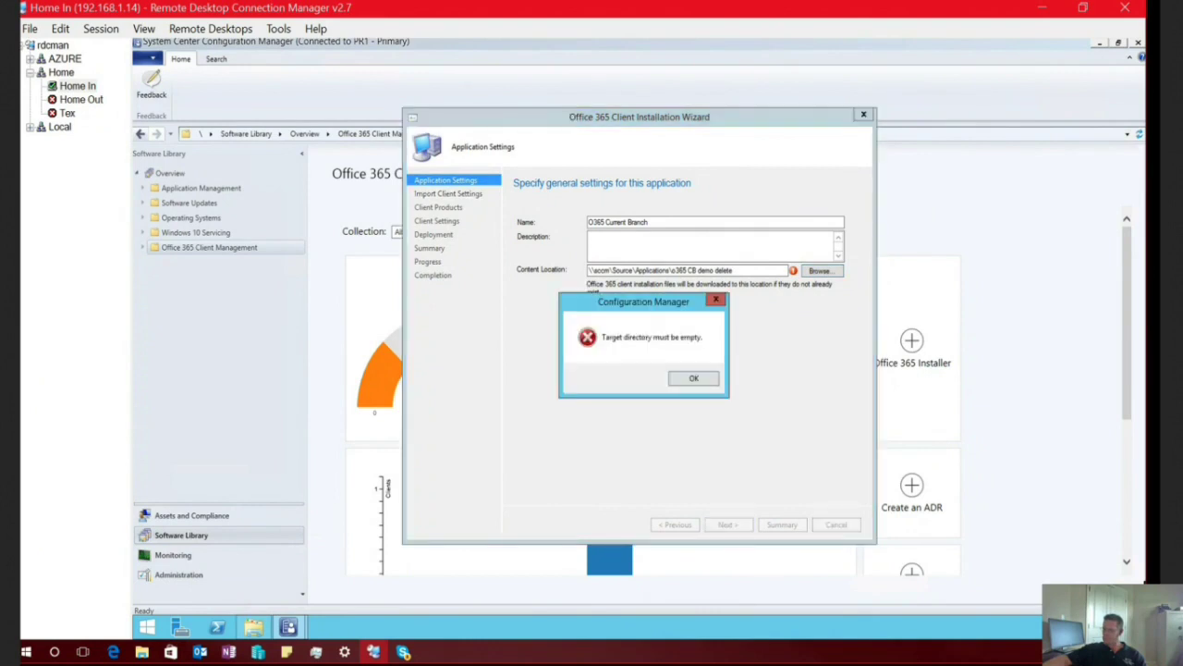
pyautogui.press('Return')
# Step: Permanently delete the office subfolder of o365 CB demo delete while browsing for the content location
pyautogui.press('Tab')
pyautogui.press('space')
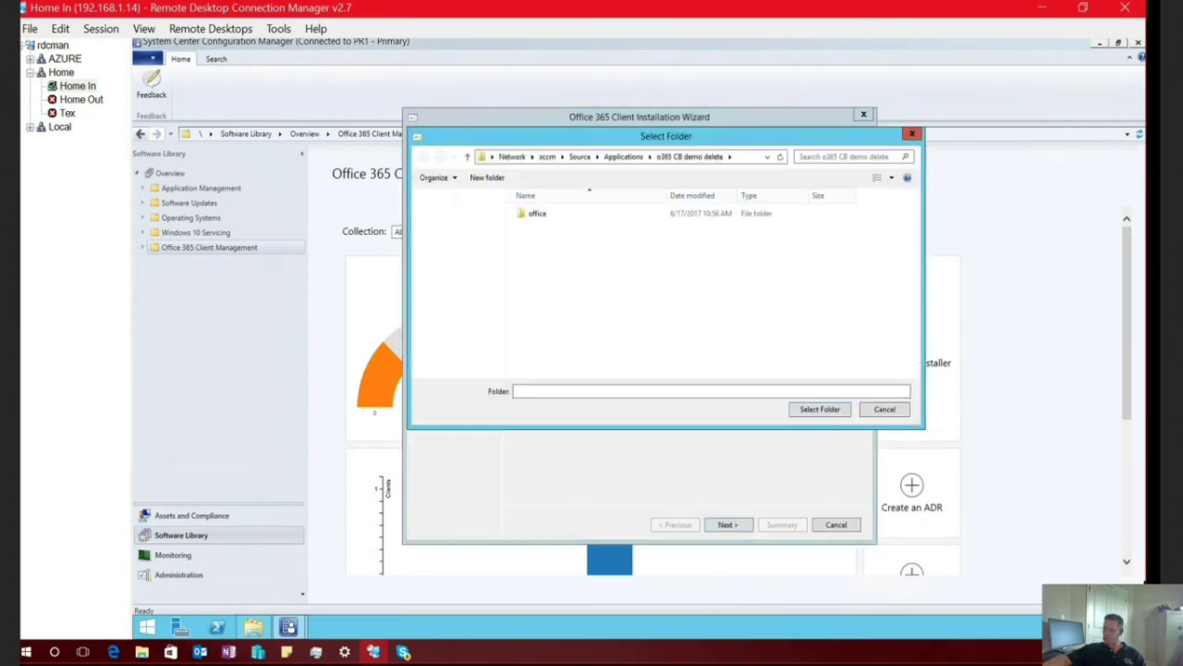
pyautogui.click(537, 214)
pyautogui.press('Delete')
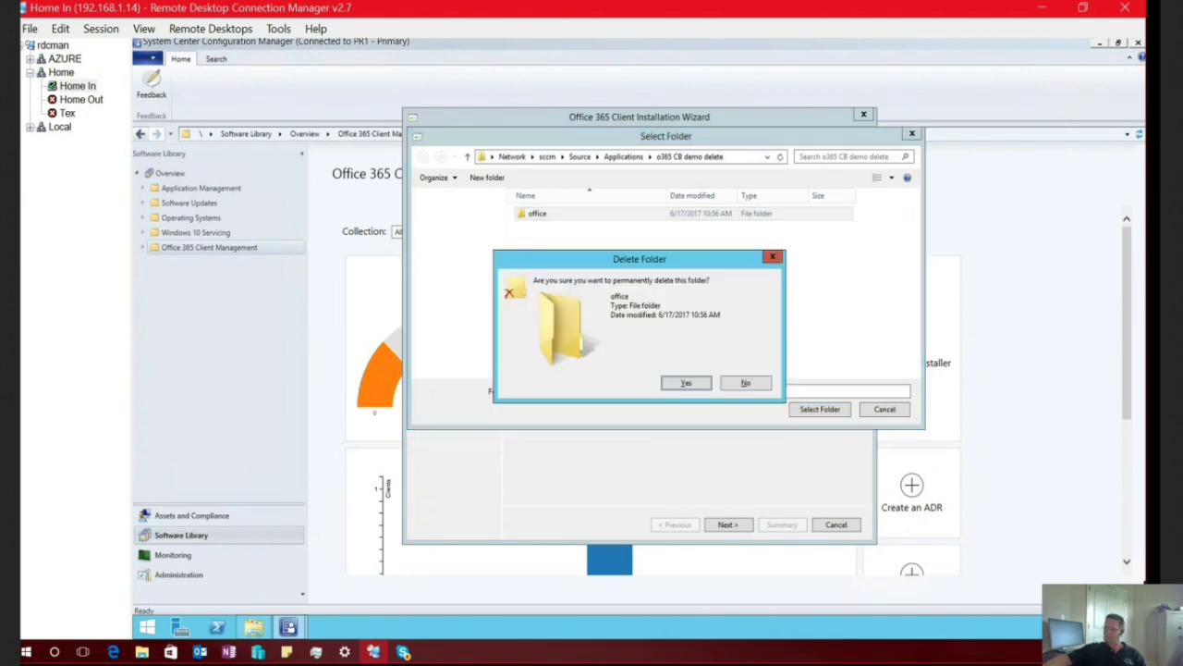
pyautogui.press('Return')
pyautogui.press('Return')
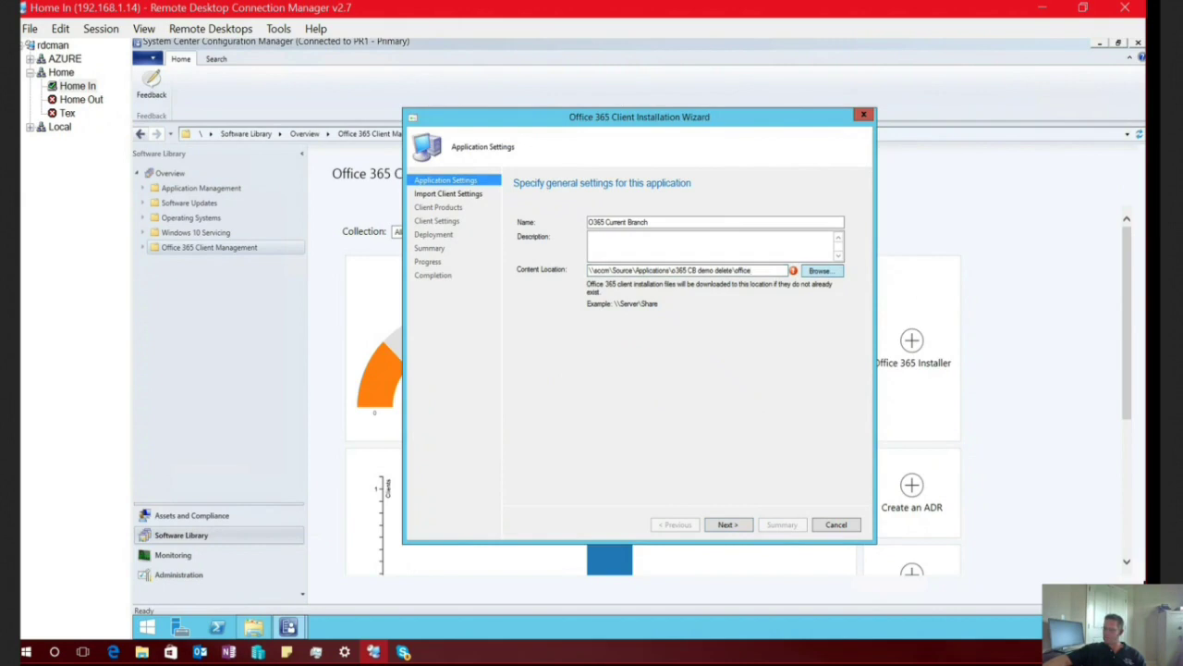
# Step: Browse to \\sccm\Source\Applications for the content location and create a folder named O365 Current there
pyautogui.click(819, 270)
pyautogui.click(629, 157)
pyautogui.write('\\')
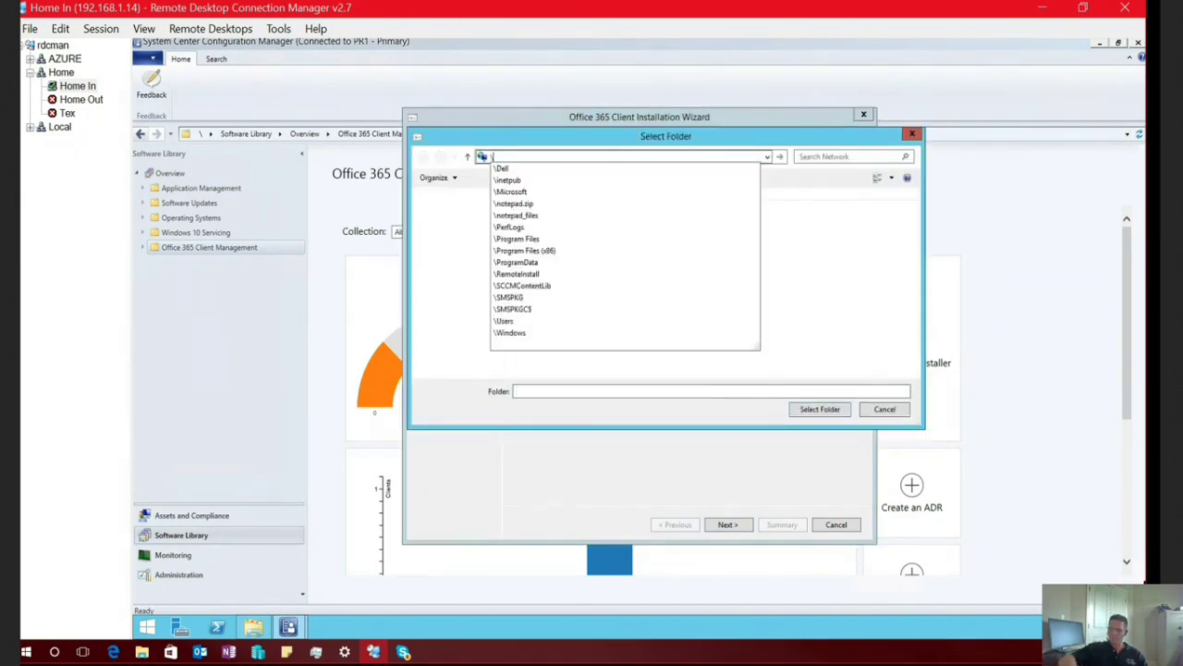
pyautogui.write('sccm')
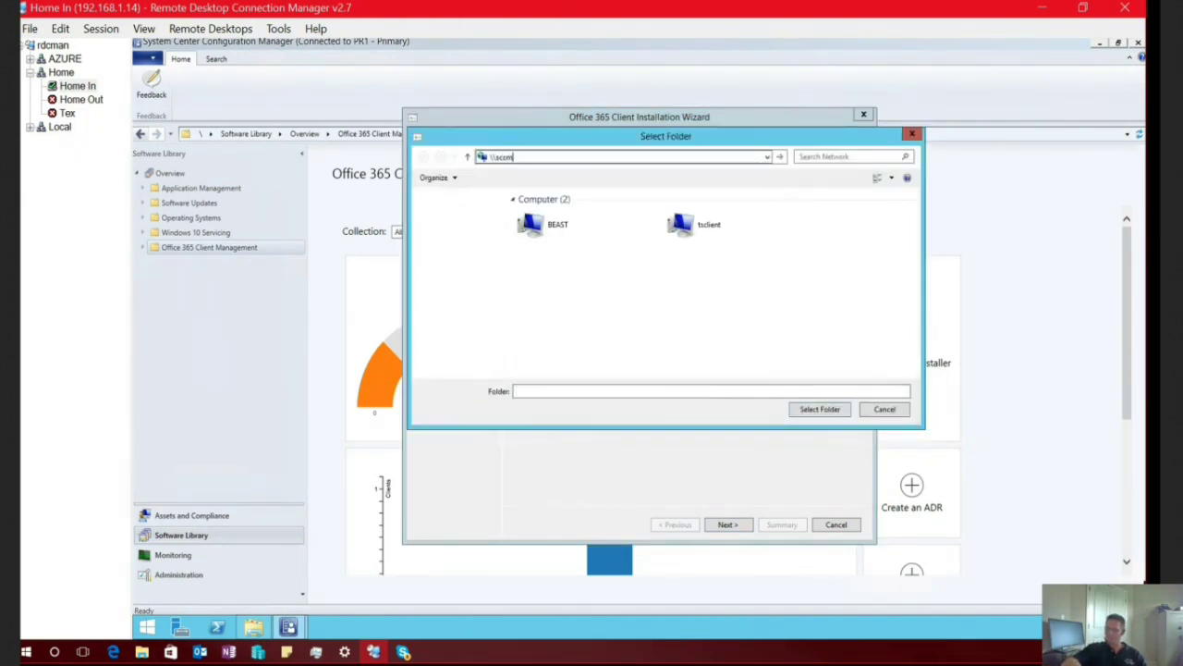
pyautogui.press('Return')
pyautogui.doubleClick(708, 310)
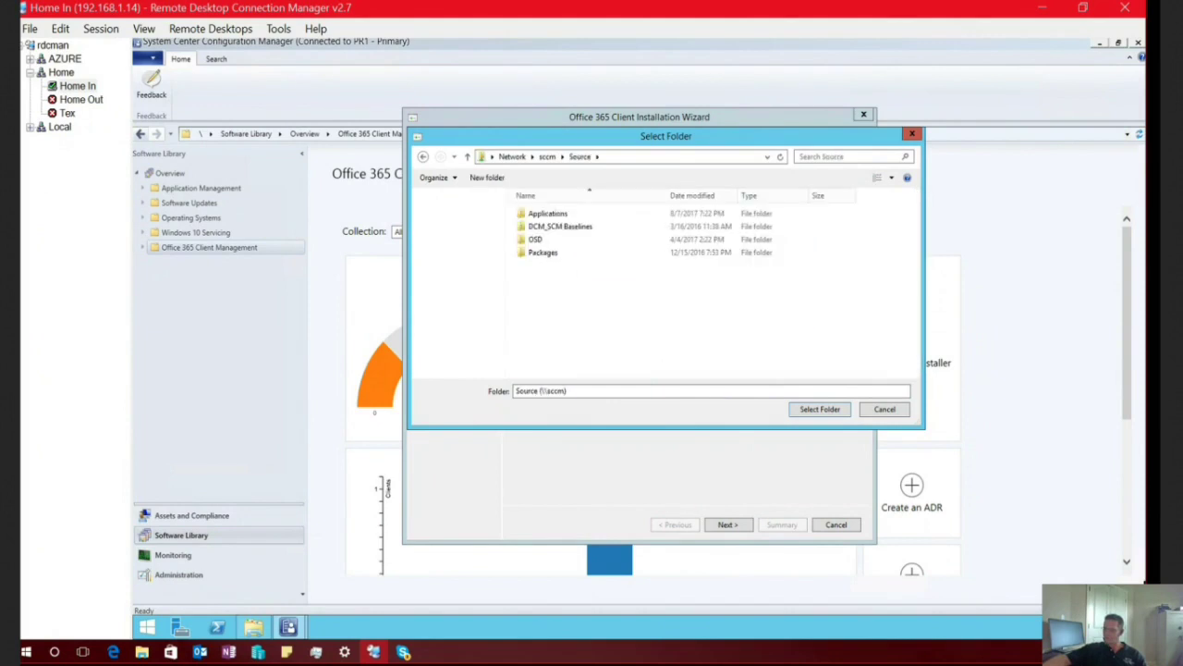
pyautogui.doubleClick(709, 214)
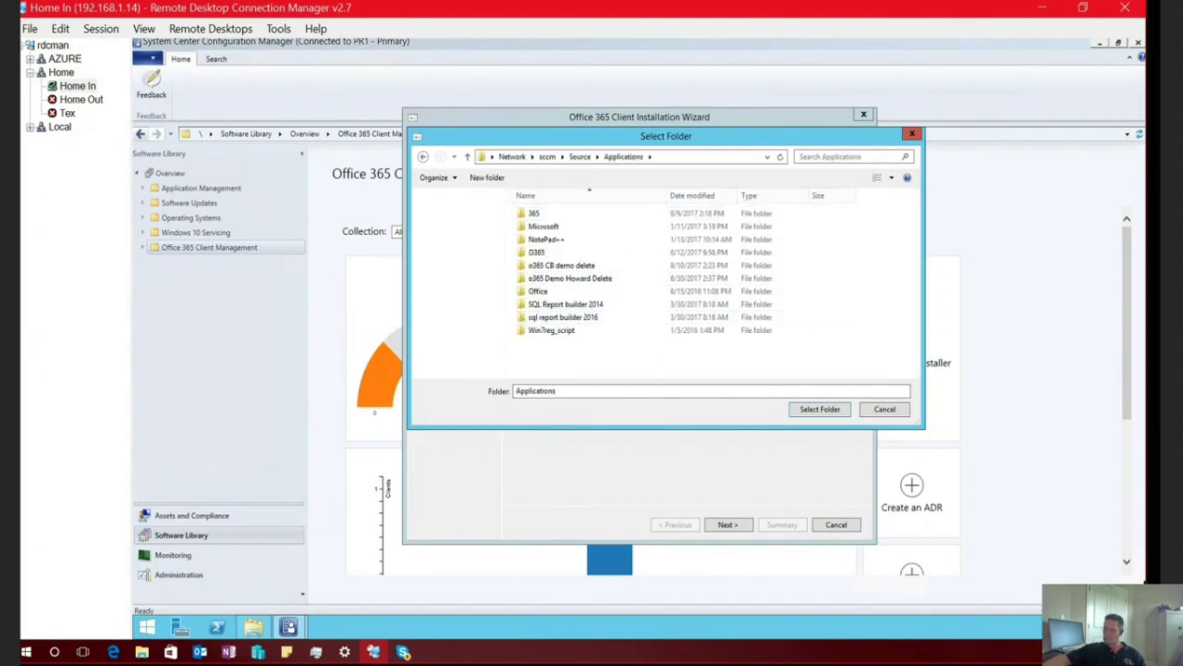
pyautogui.hotkey('ctrl', 'shift', 'n')
pyautogui.write('O')
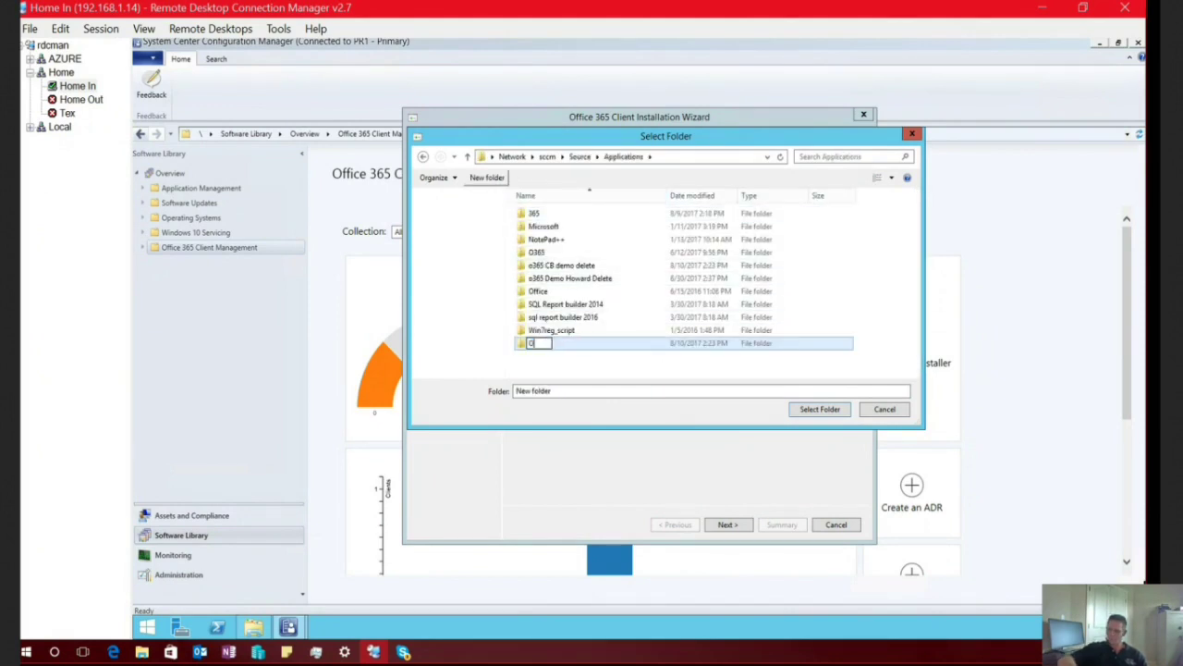
pyautogui.write('365 Current')
pyautogui.press('Return')
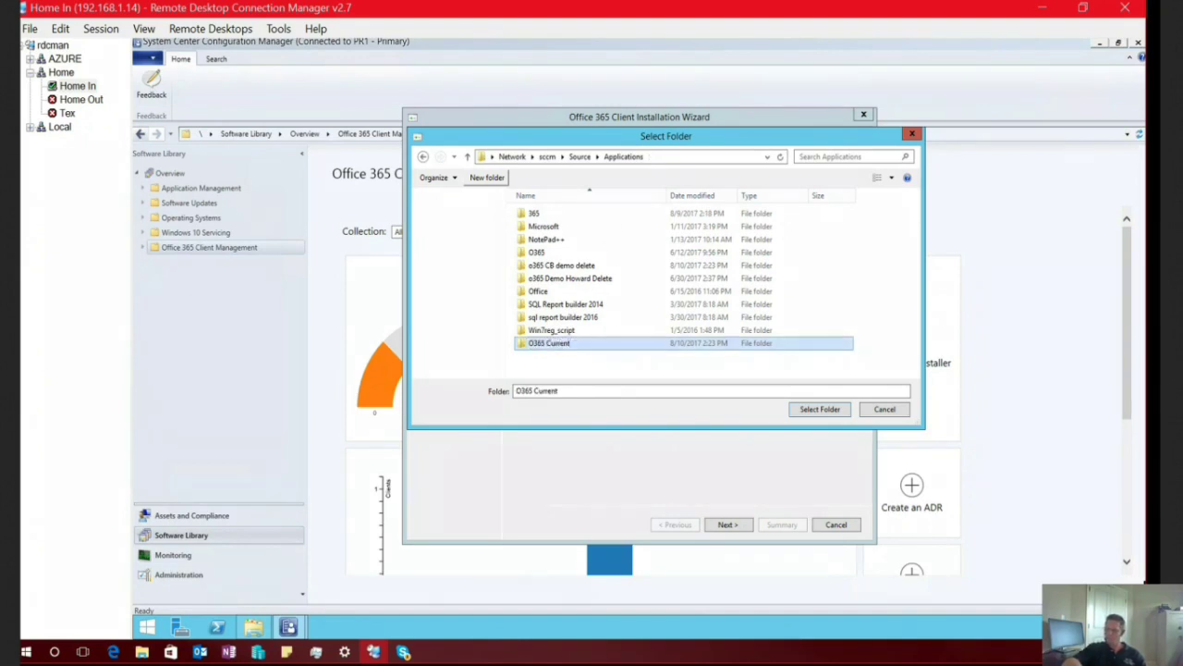
# Step: Use the new O365 Current folder as the content location and continue to the import client settings page
pyautogui.press('Return')
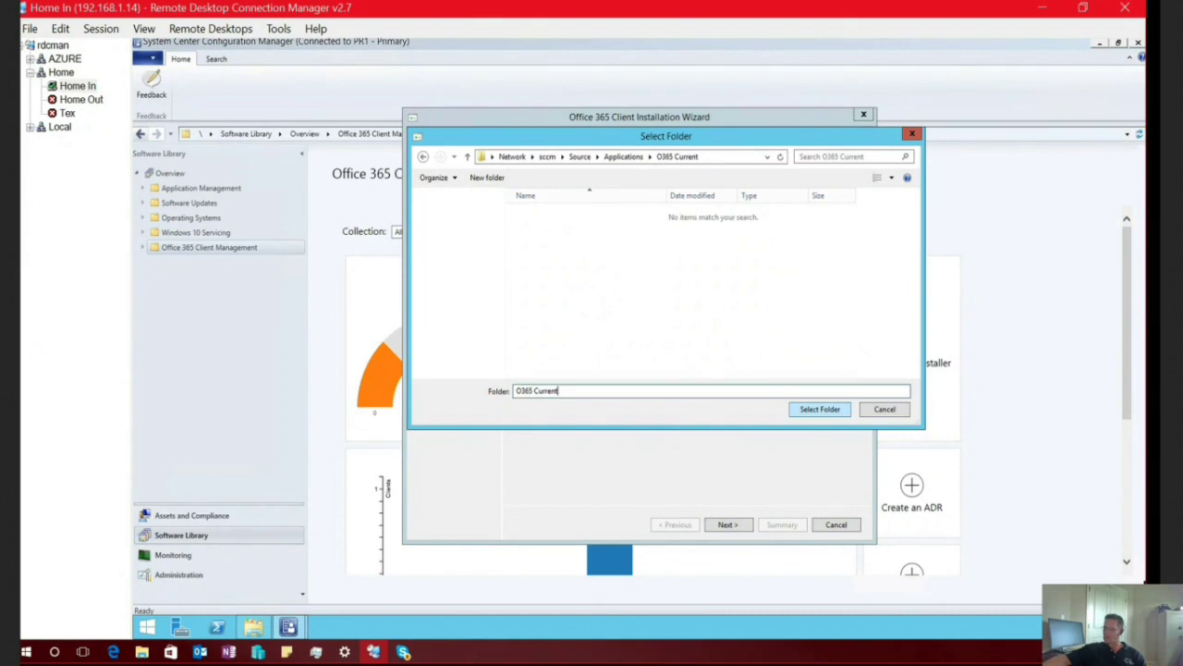
pyautogui.press('Return')
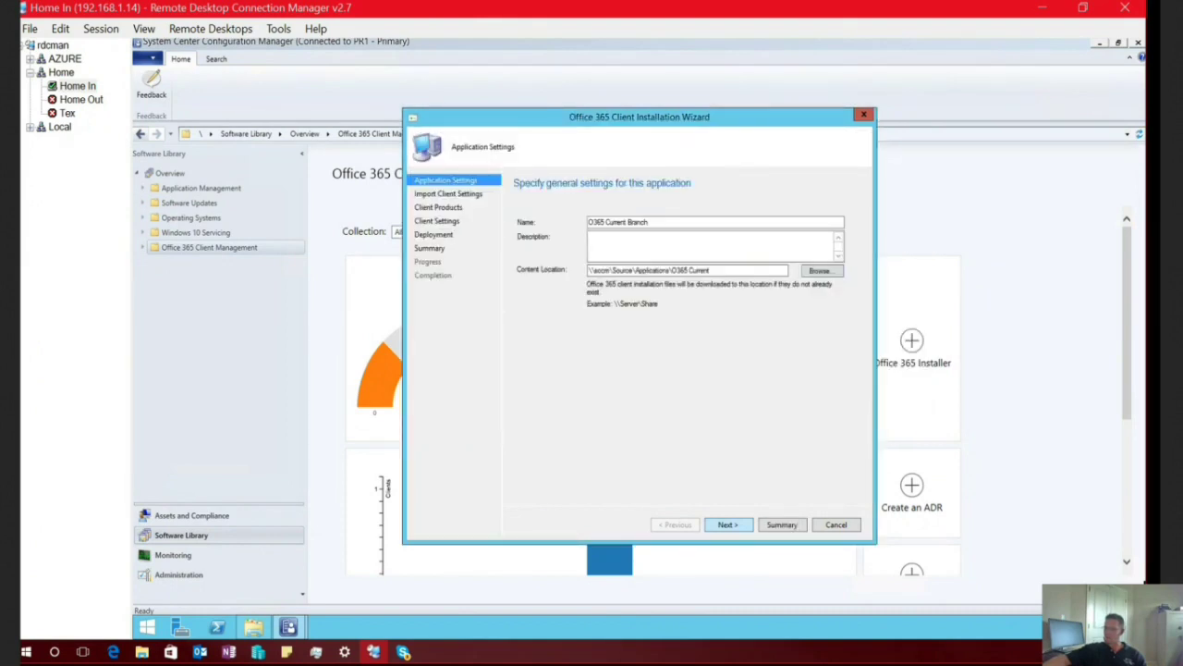
pyautogui.click(728, 525)
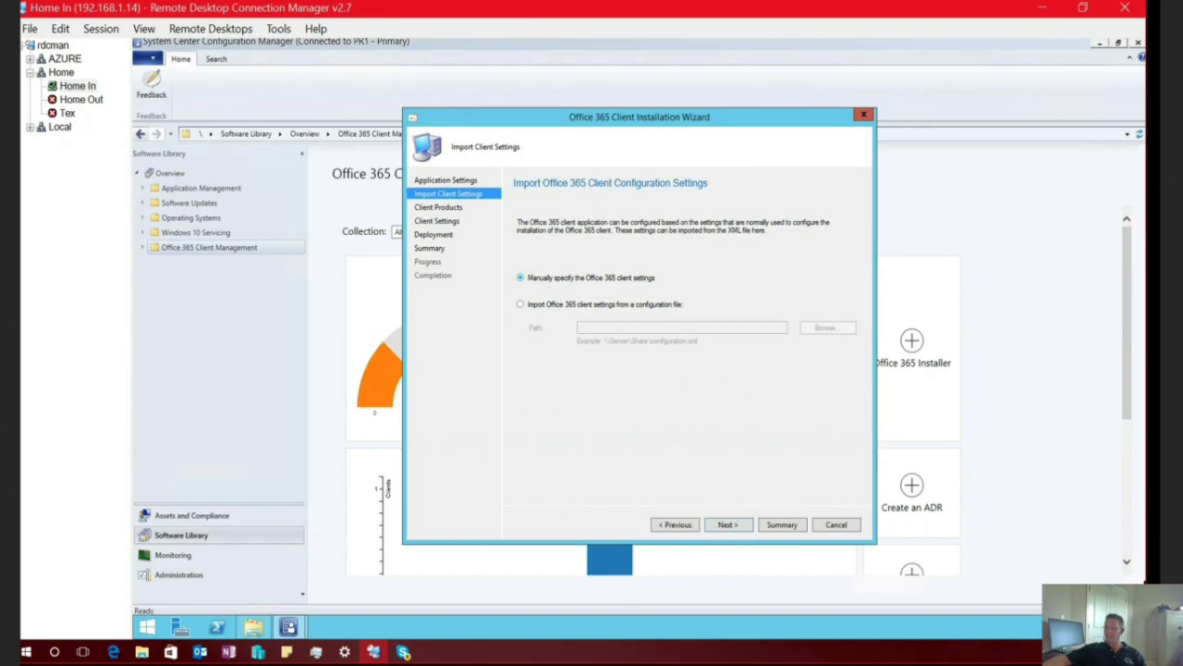
# Step: Choose to specify the Office 365 client settings manually, and select Project alongside the Office 365 ProPlus suite
pyautogui.click(560, 277)
pyautogui.click(521, 304)
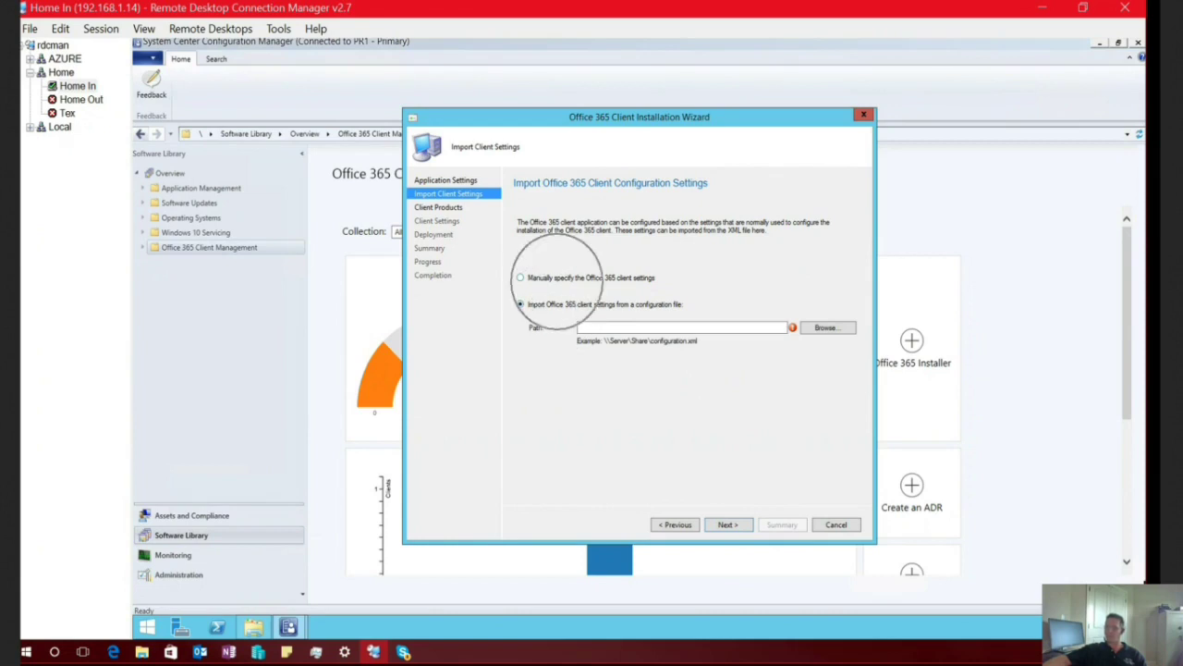
pyautogui.click(521, 277)
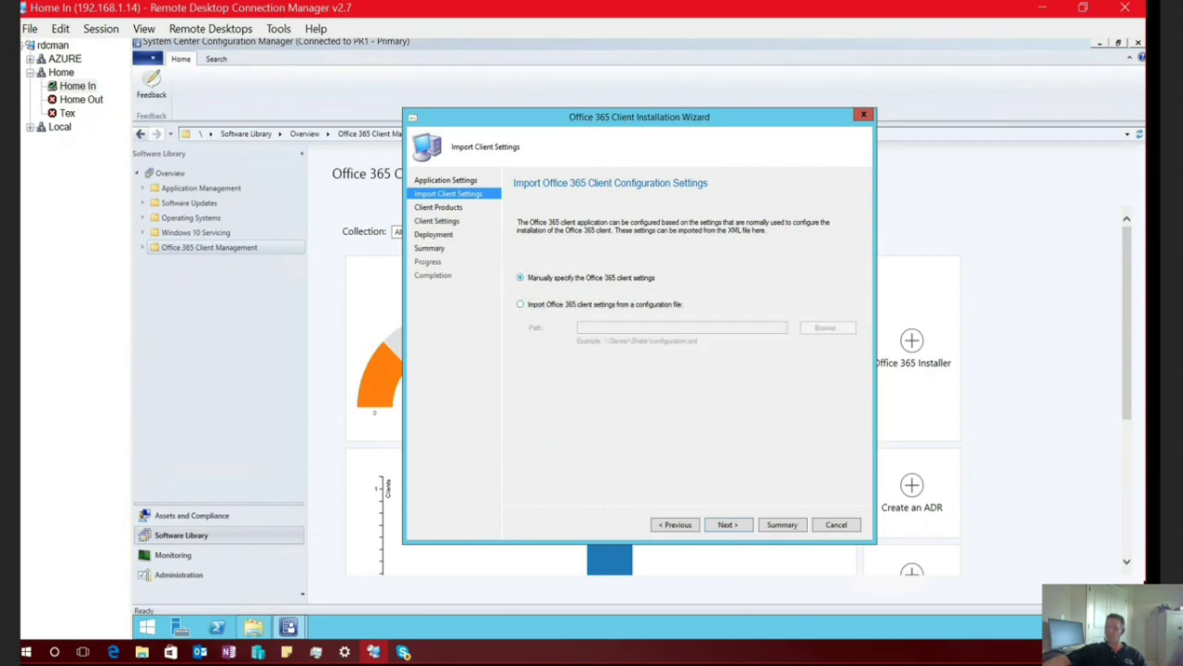
pyautogui.click(730, 525)
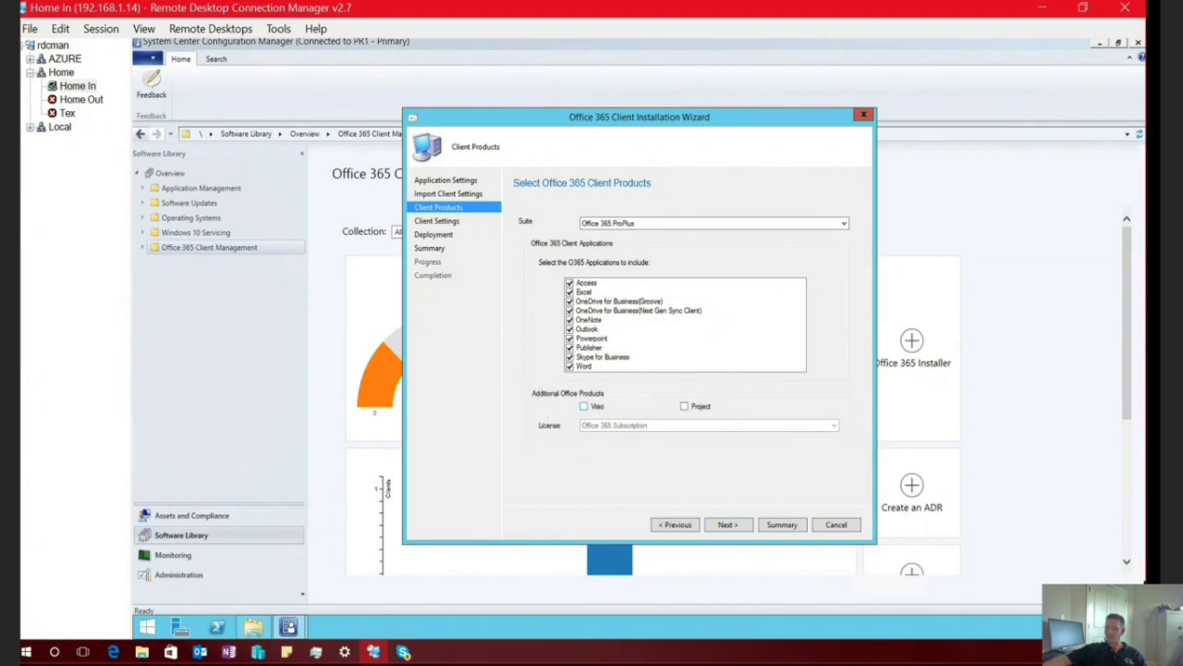
pyautogui.click(701, 405)
pyautogui.click(719, 524)
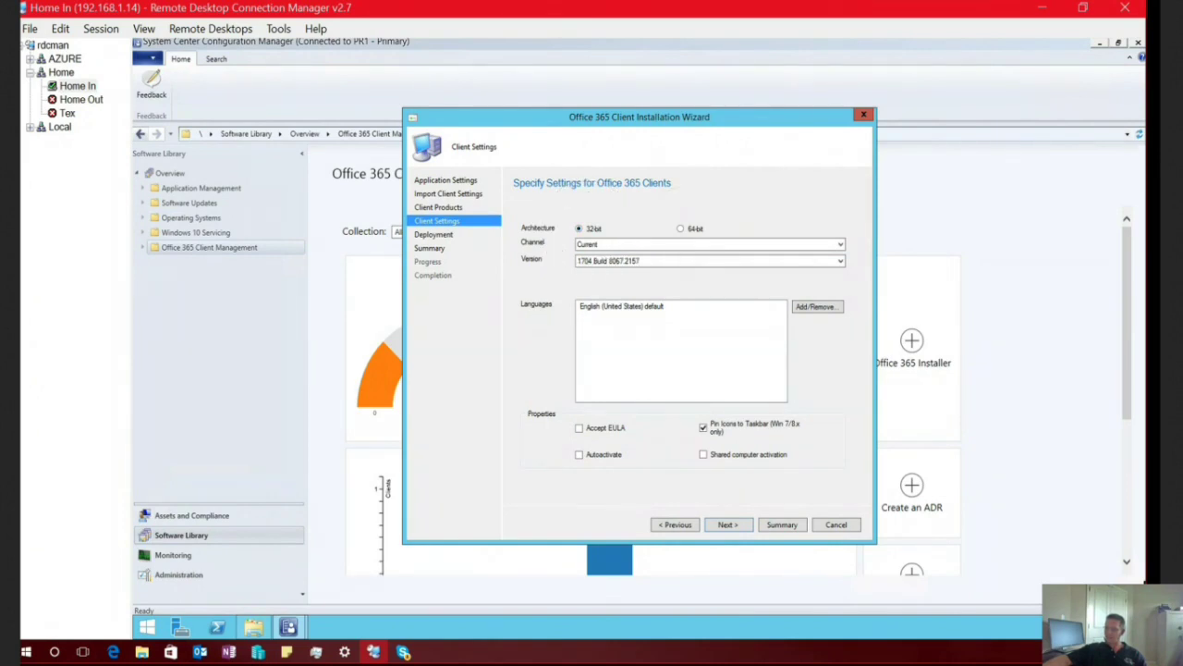
# Step: Switch the update channel to Deferred and back to Current
pyautogui.click(703, 244)
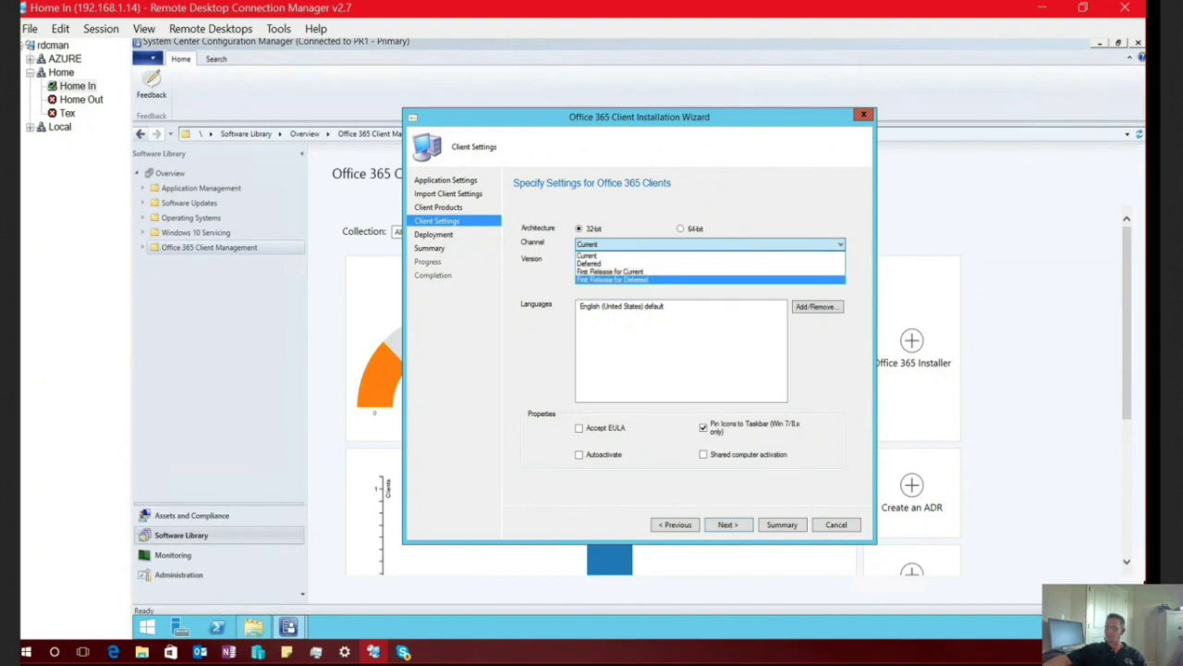
pyautogui.click(591, 263)
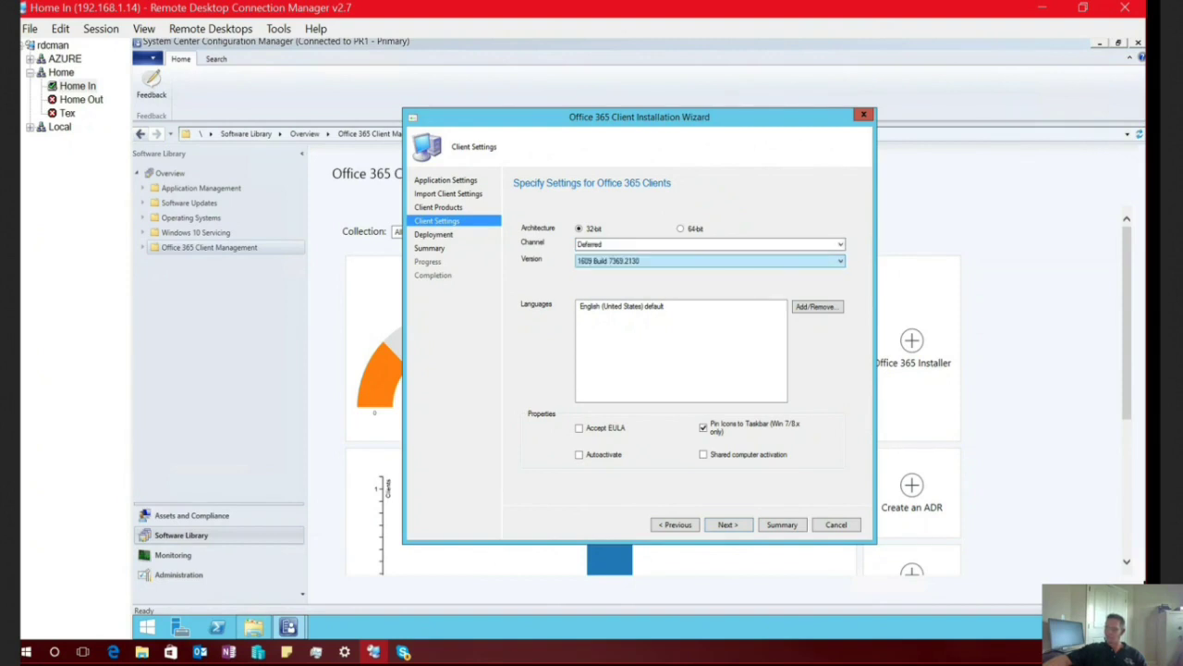
pyautogui.hotkey('alt', 'Down')
pyautogui.press('Up')
pyautogui.press('Return')
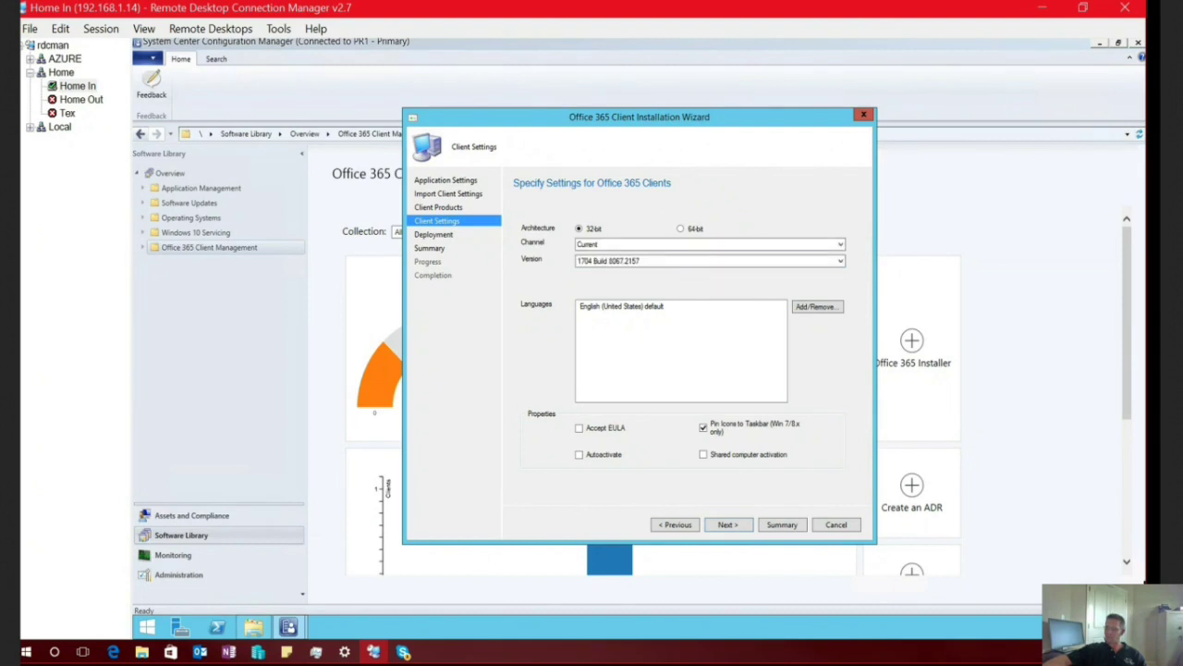
# Step: Keep version 1704 Build 8067.2157, accept the EULA, enable Autoactivate, and continue to the deployment page
pyautogui.press('Tab')
pyautogui.hotkey('alt', 'Down')
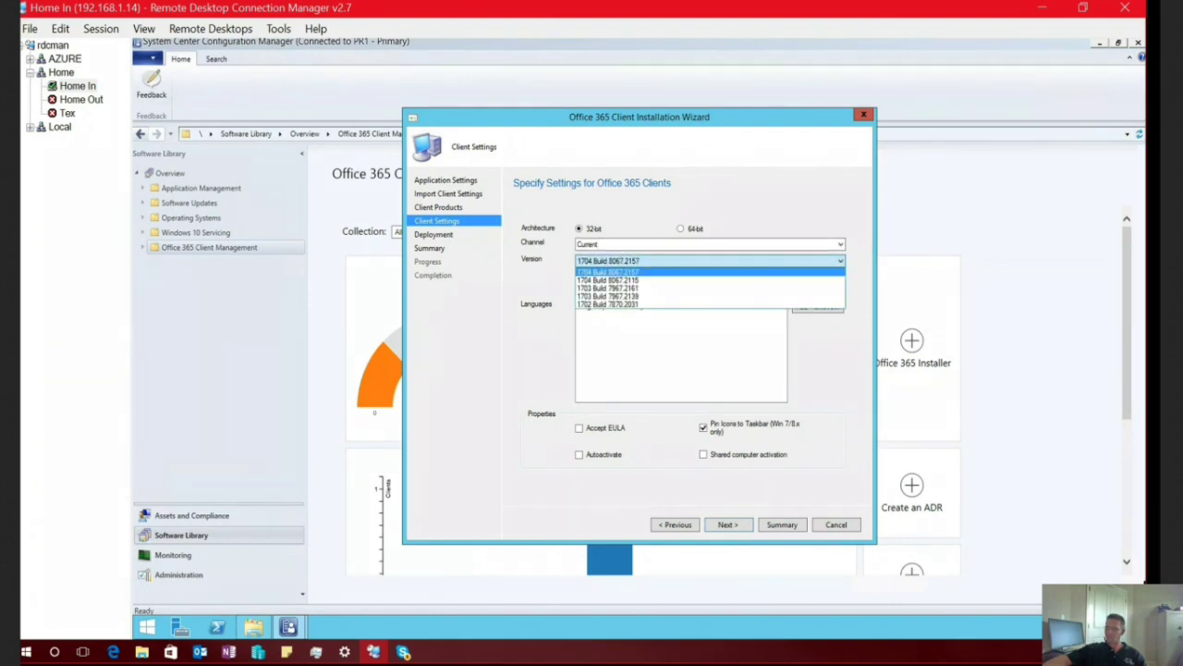
pyautogui.press('Return')
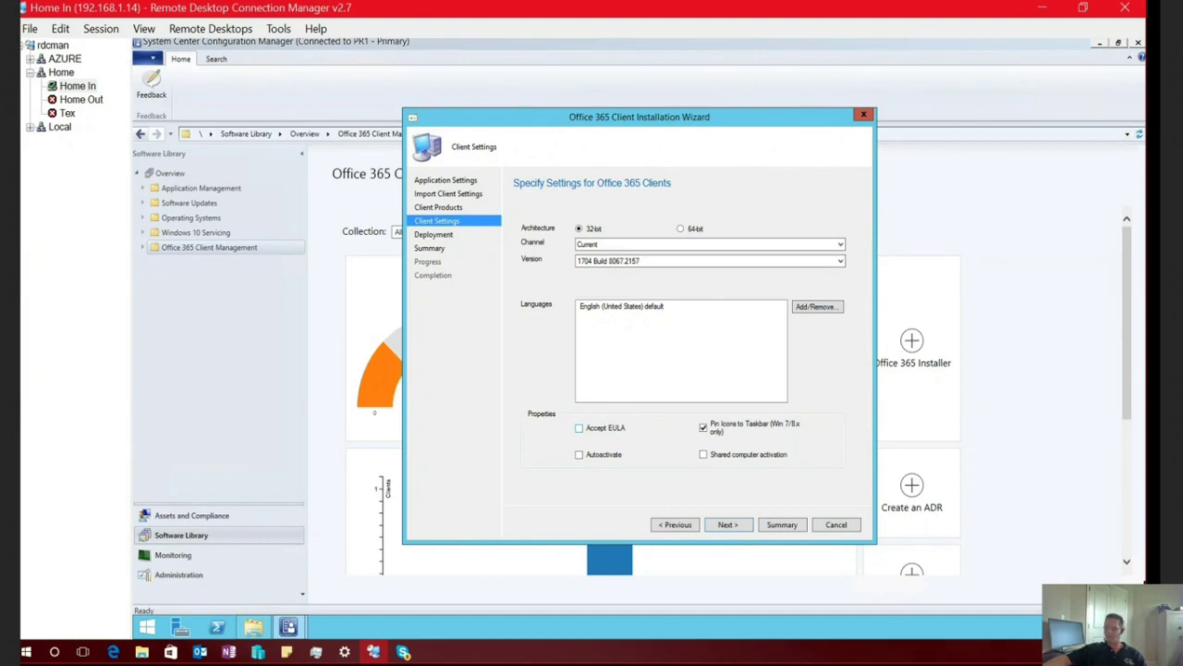
pyautogui.click(579, 427)
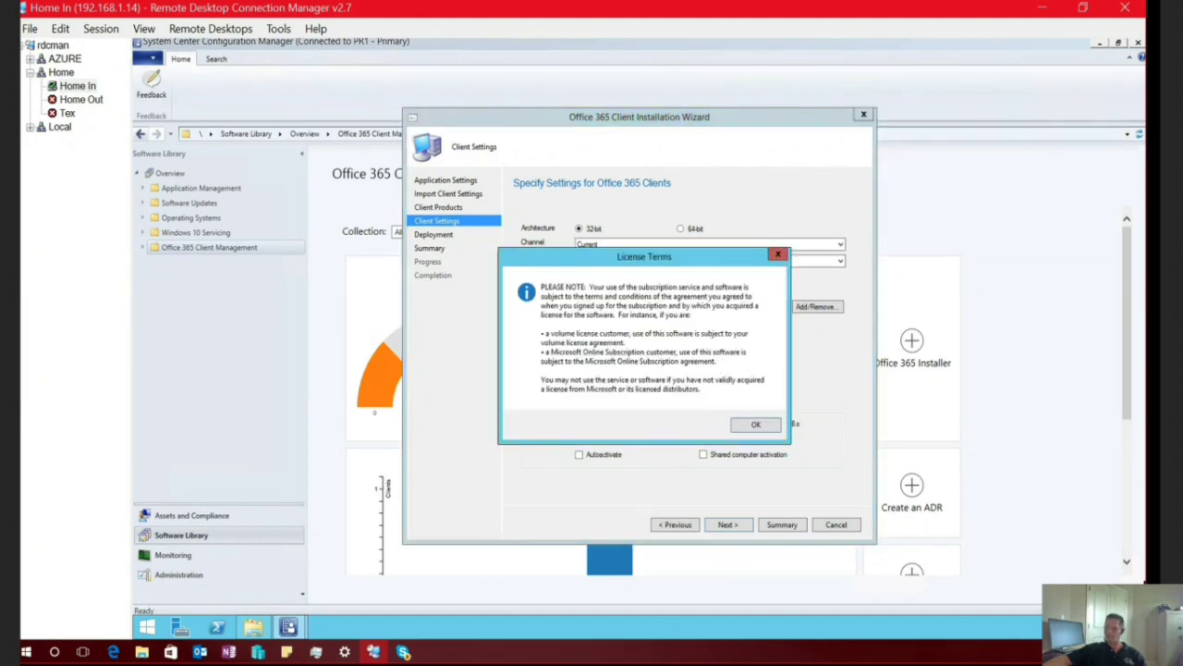
pyautogui.press('Return')
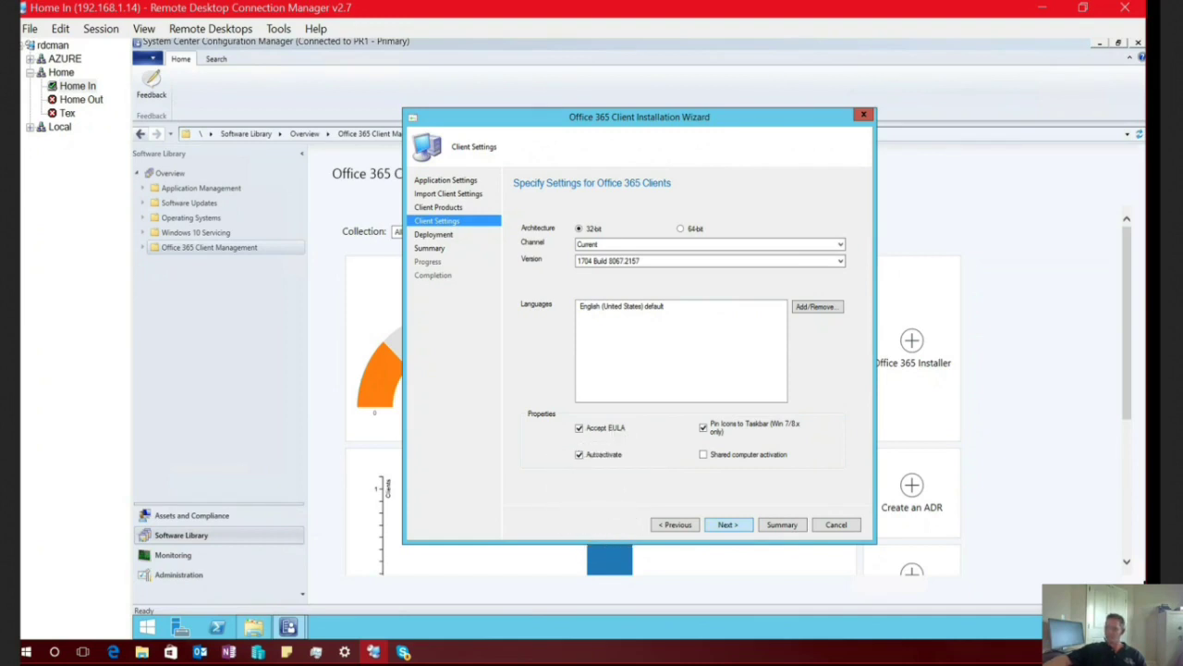
pyautogui.click(728, 524)
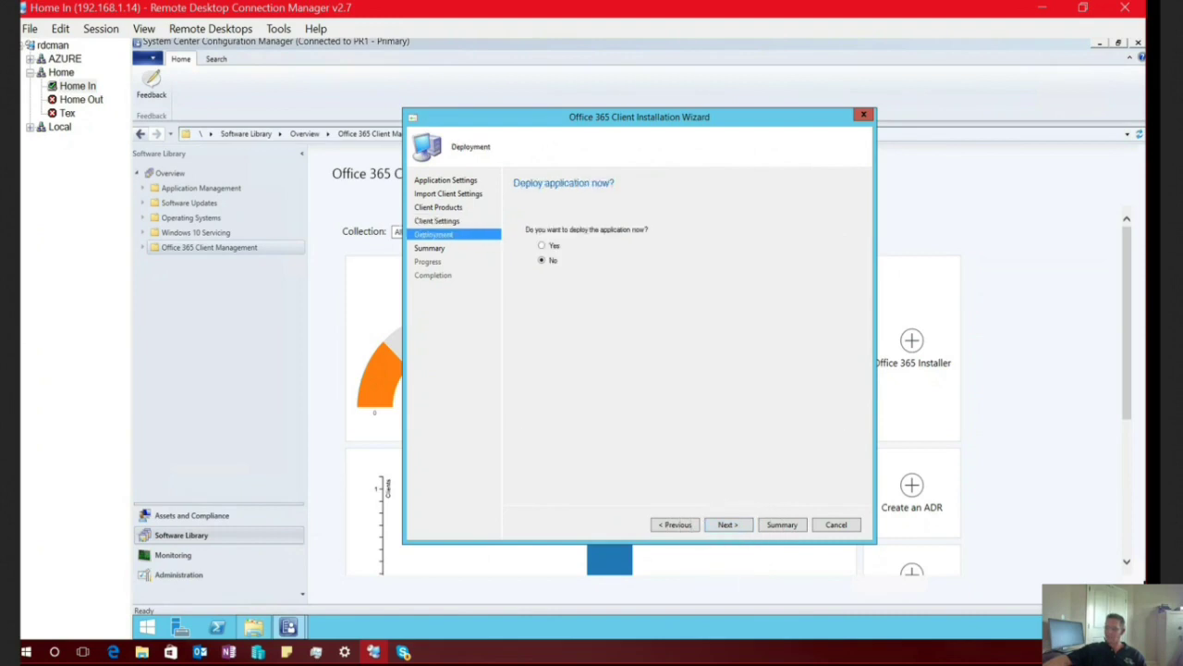
# Step: Choose to deploy the application now and target the Win10_O365 device collection
pyautogui.click(542, 245)
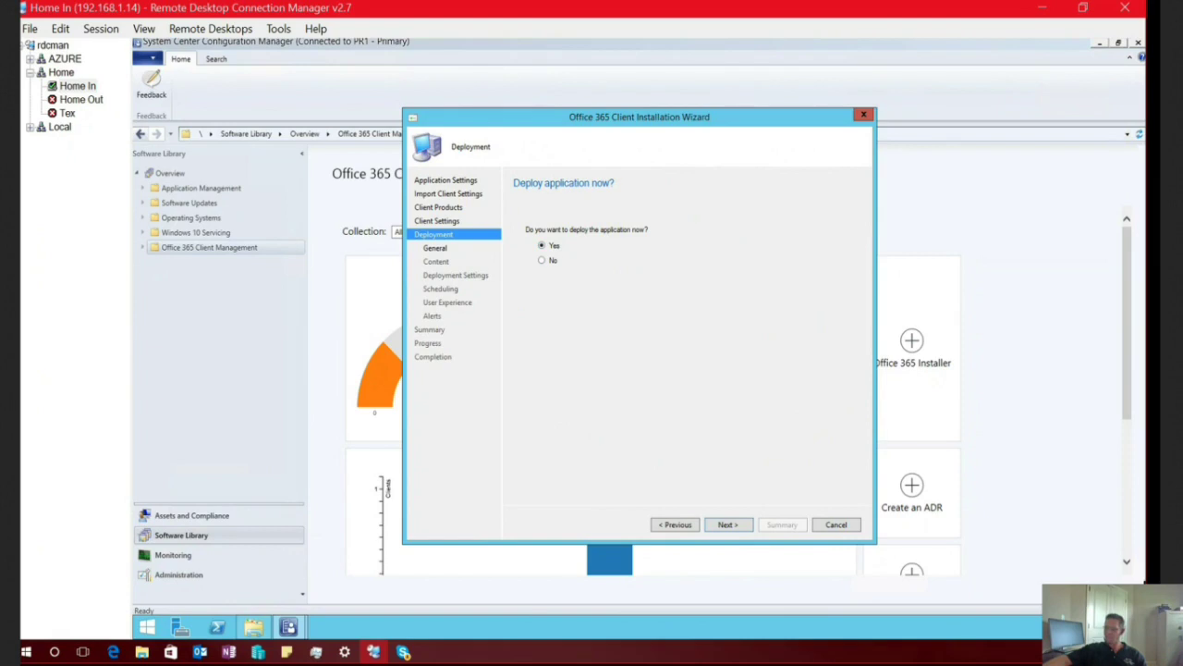
pyautogui.click(726, 524)
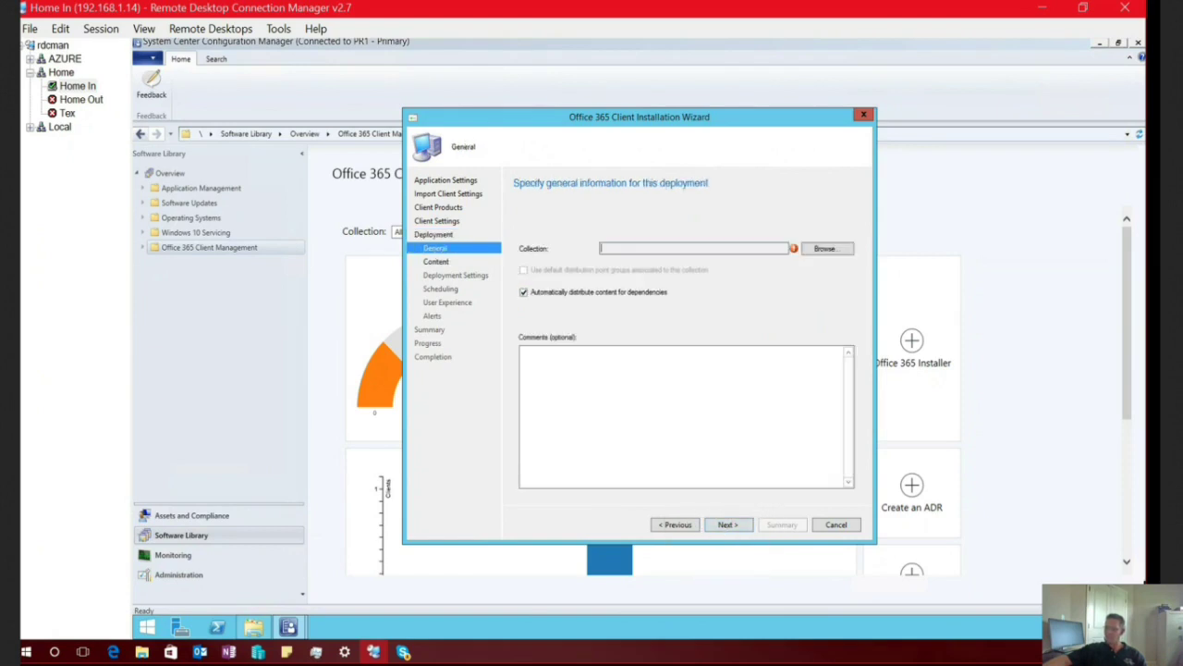
pyautogui.click(804, 248)
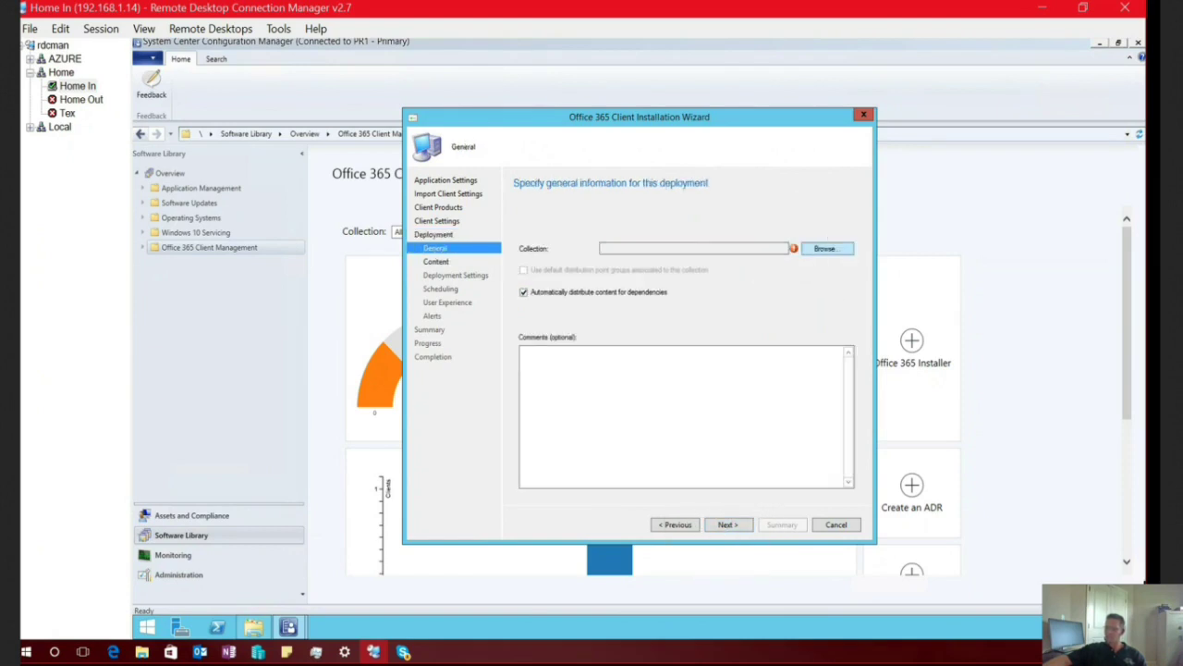
pyautogui.click(488, 207)
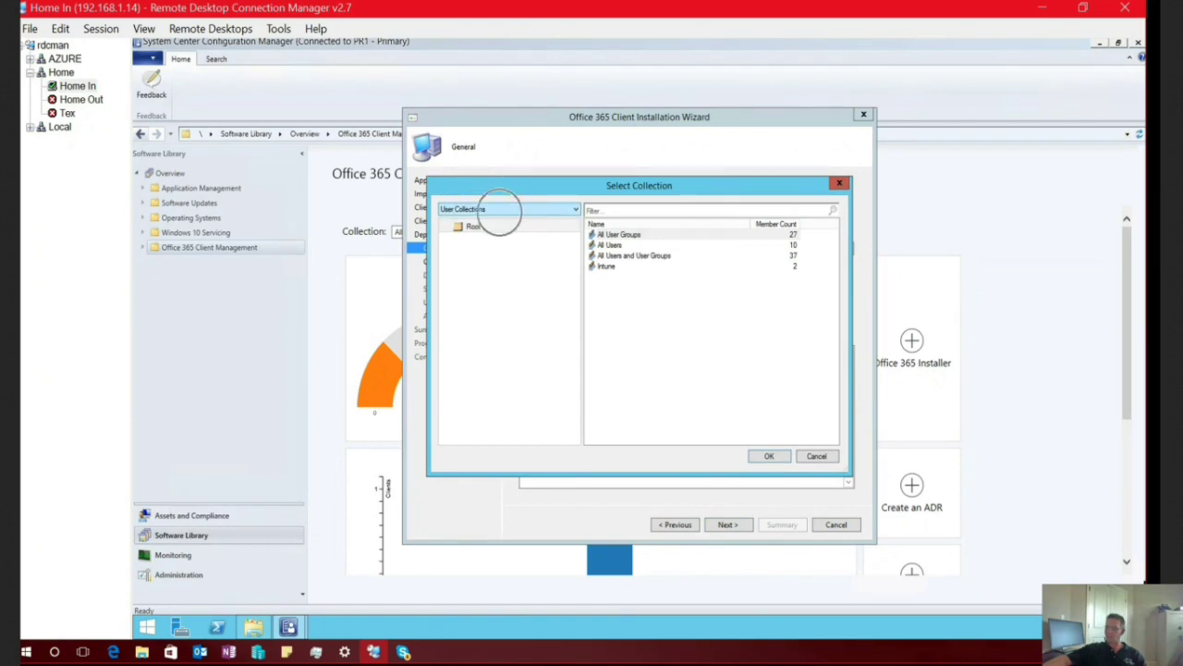
pyautogui.click(466, 228)
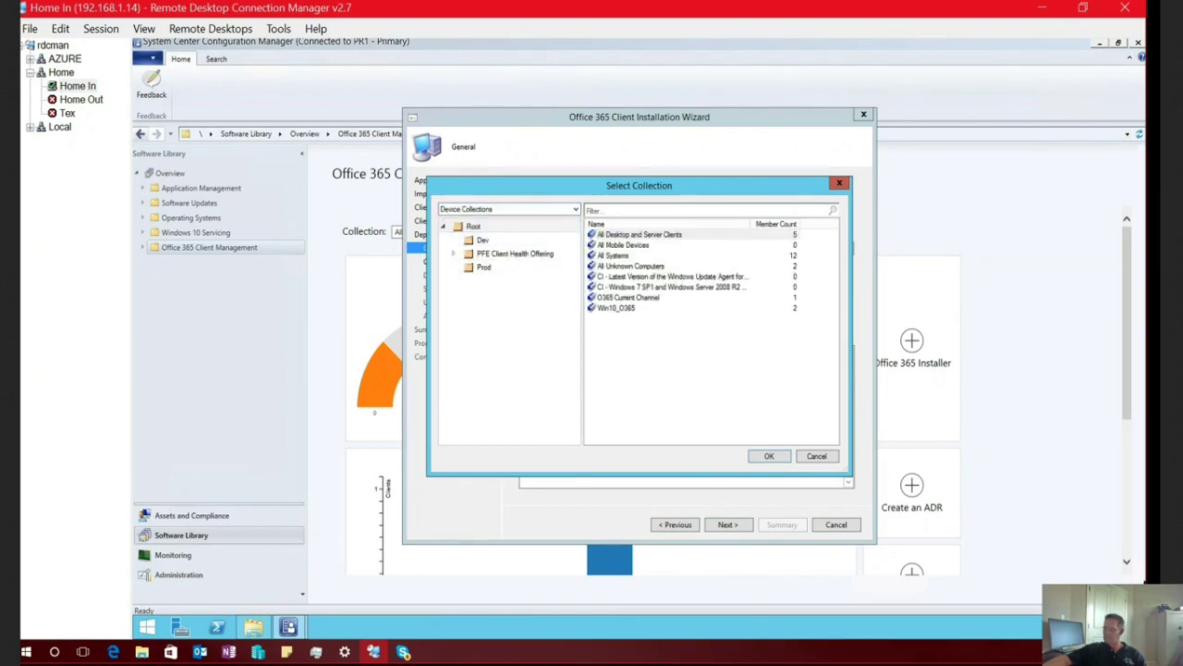
pyautogui.click(616, 308)
pyautogui.click(621, 310)
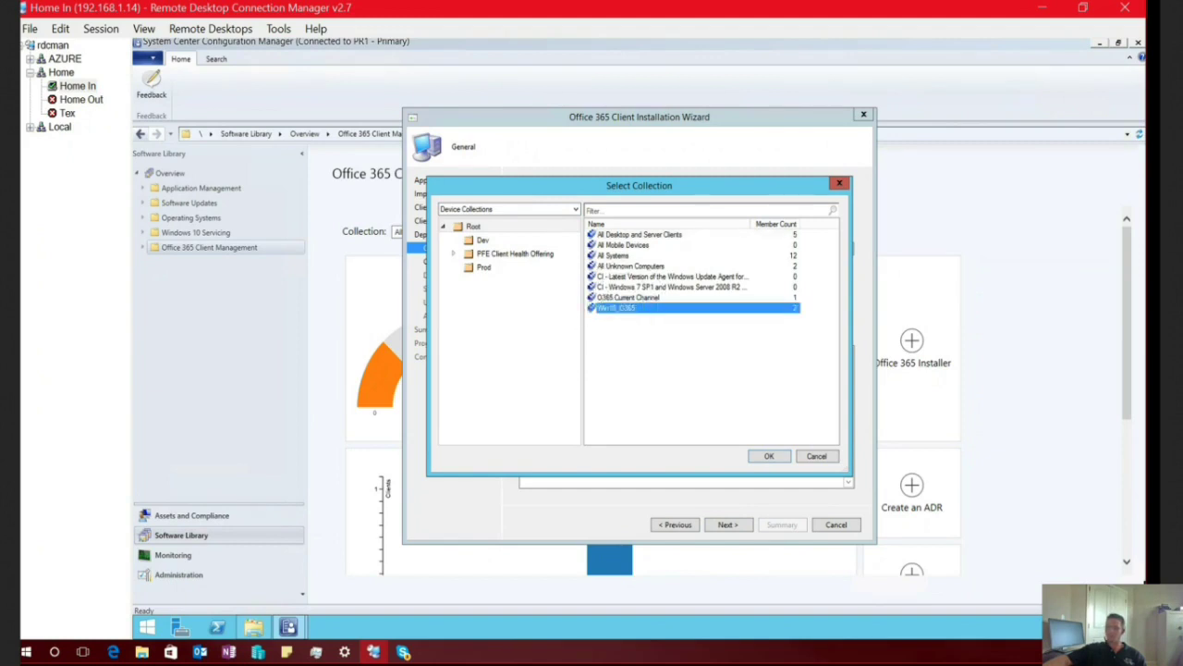
pyautogui.press('Return')
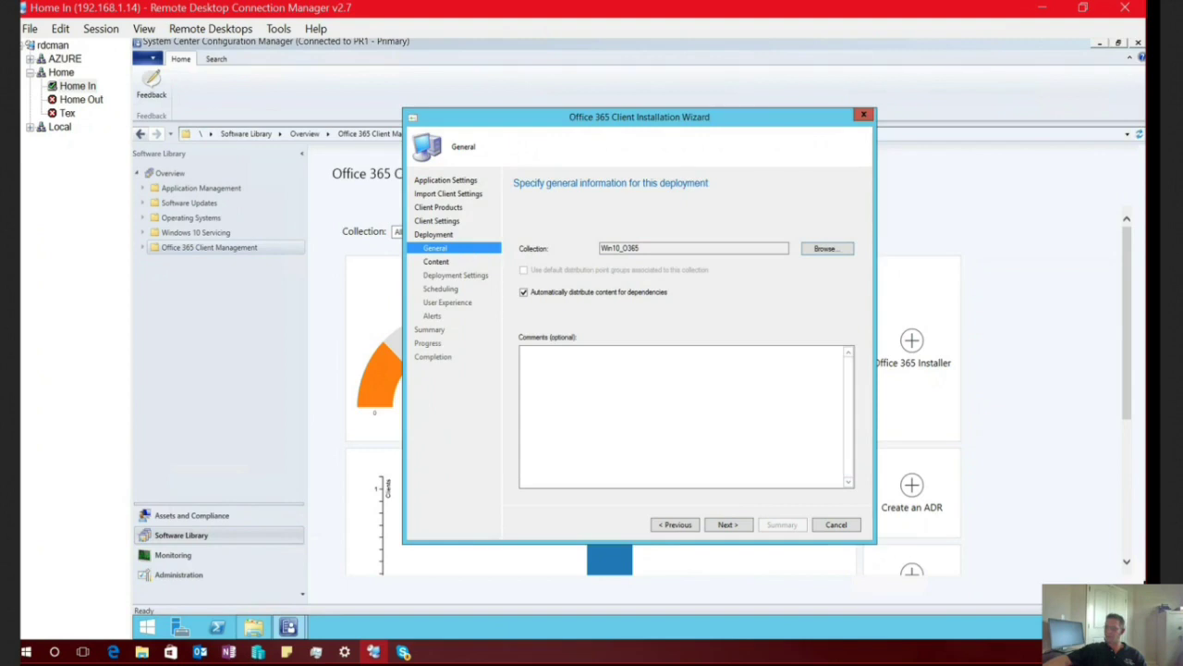
pyautogui.click(720, 523)
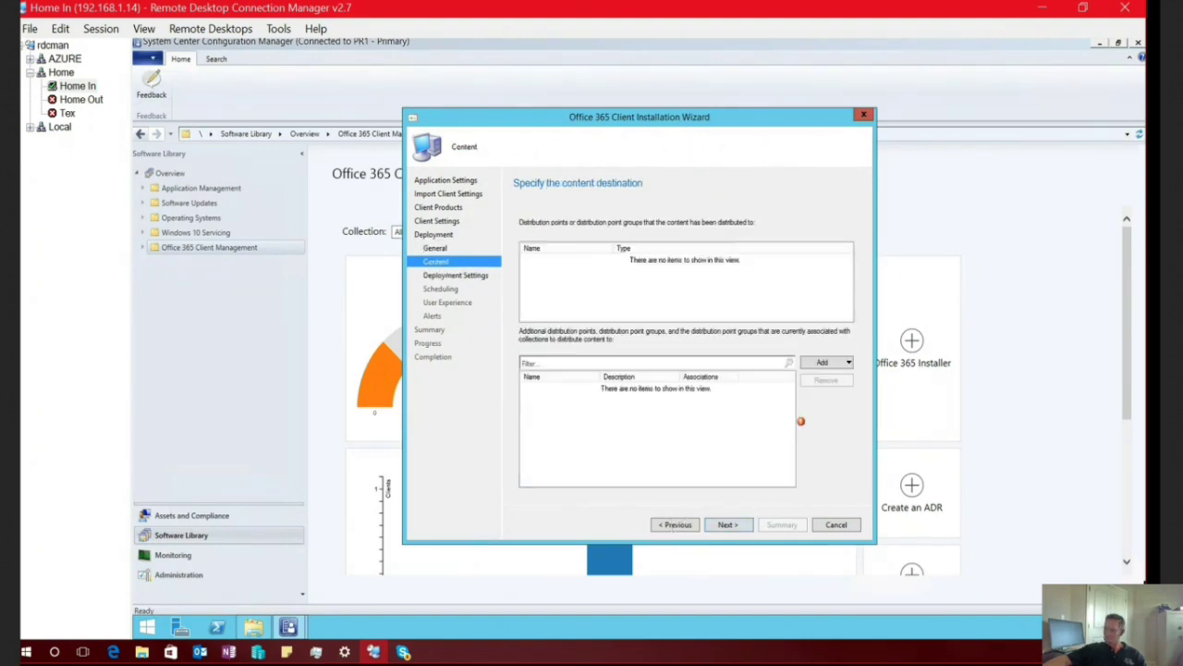
# Step: Add the on-premises distribution point SCCM.JAMINROCKS.LOCAL as the content destination and continue to the deployment settings
pyautogui.click(823, 362)
pyautogui.click(850, 378)
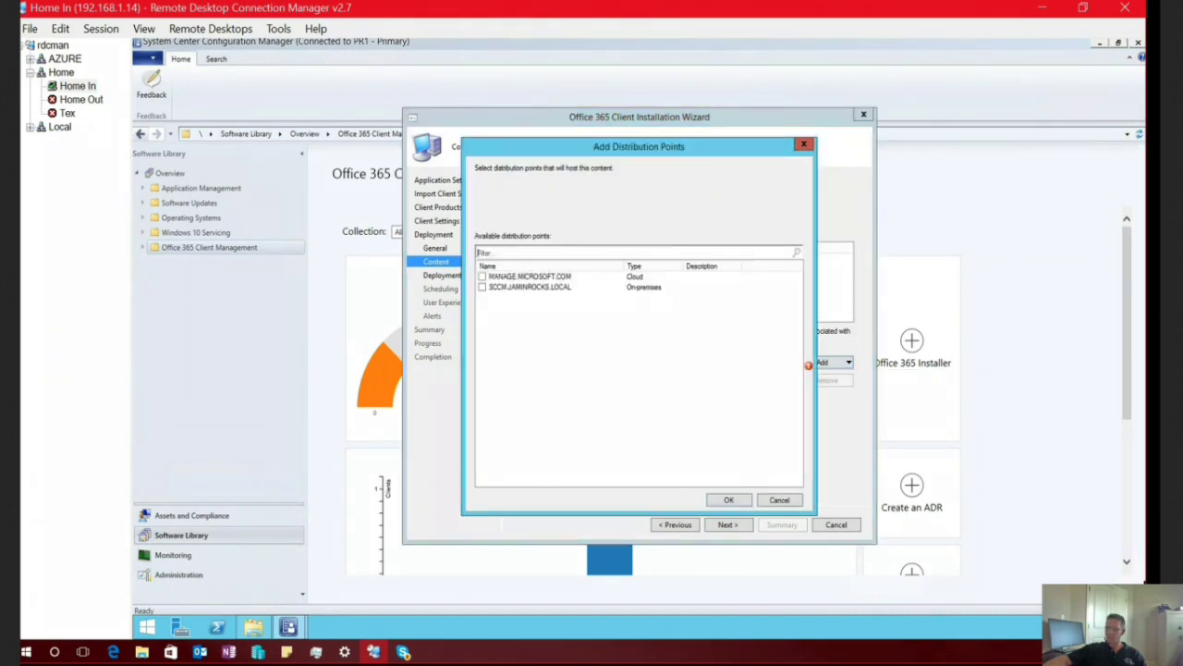
pyautogui.click(482, 286)
pyautogui.press('Return')
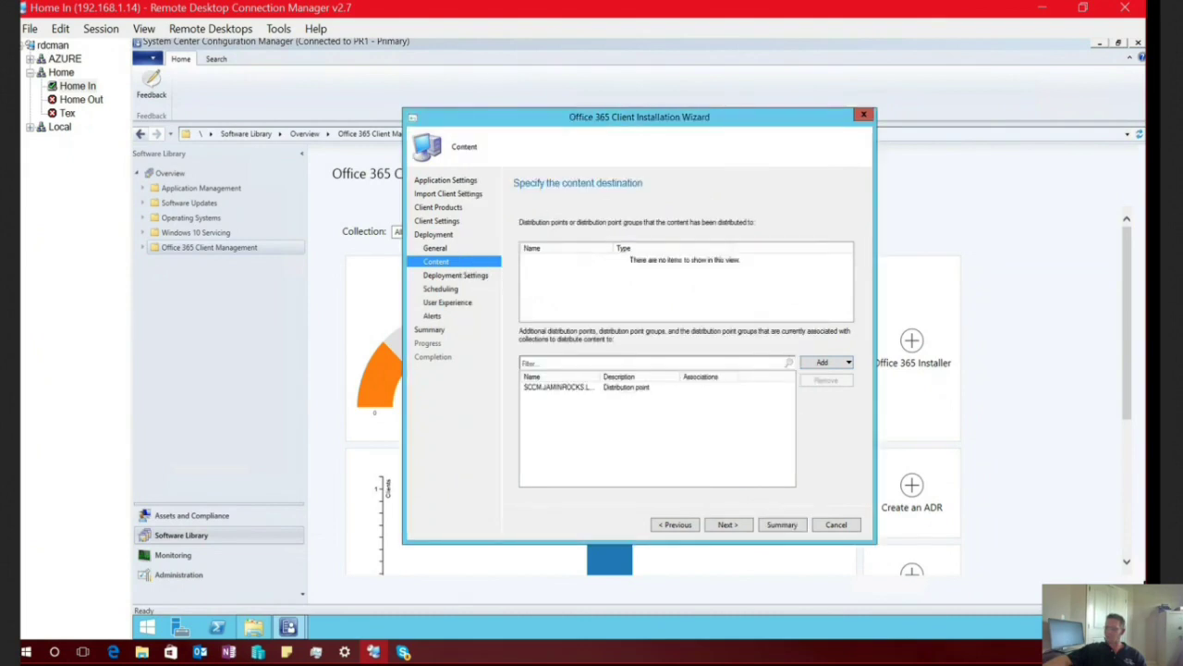
pyautogui.click(727, 525)
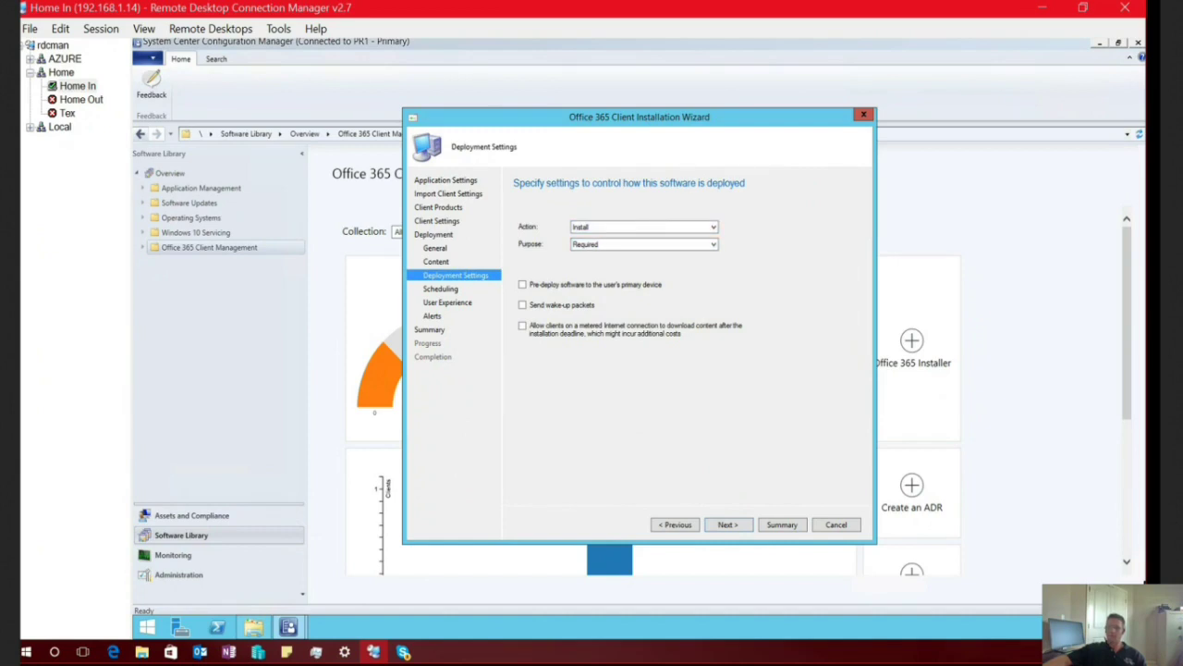
# Step: Set the deployment purpose to Available with the Install action and continue to scheduling
pyautogui.click(643, 244)
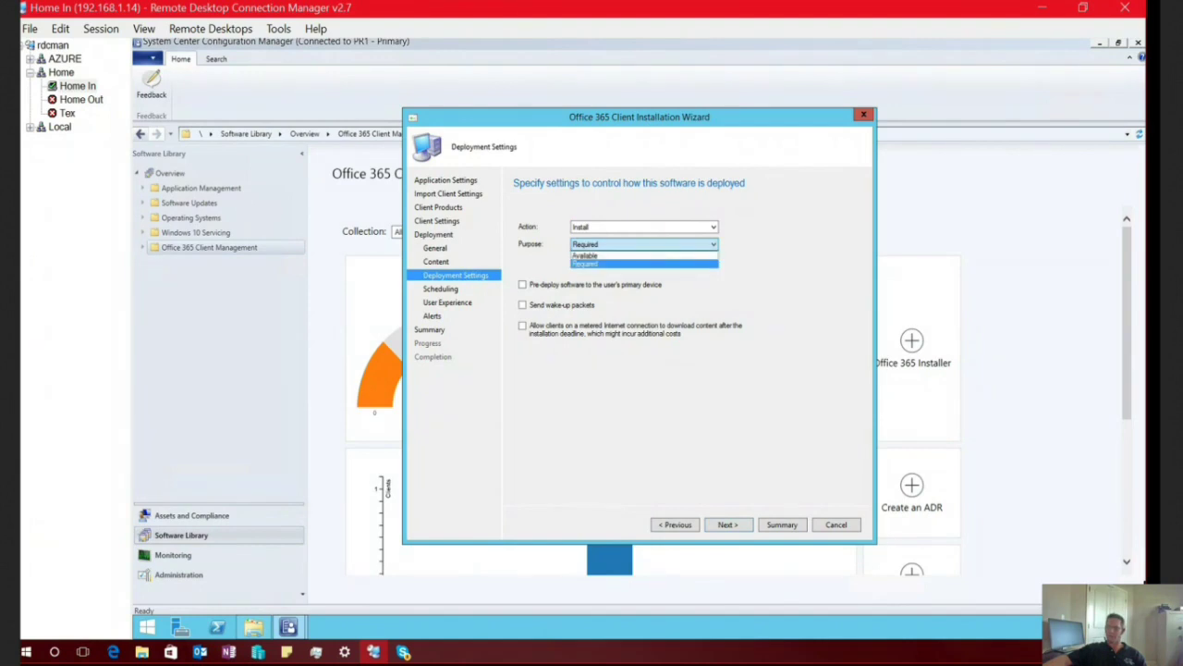
pyautogui.click(644, 263)
pyautogui.click(644, 244)
pyautogui.click(644, 255)
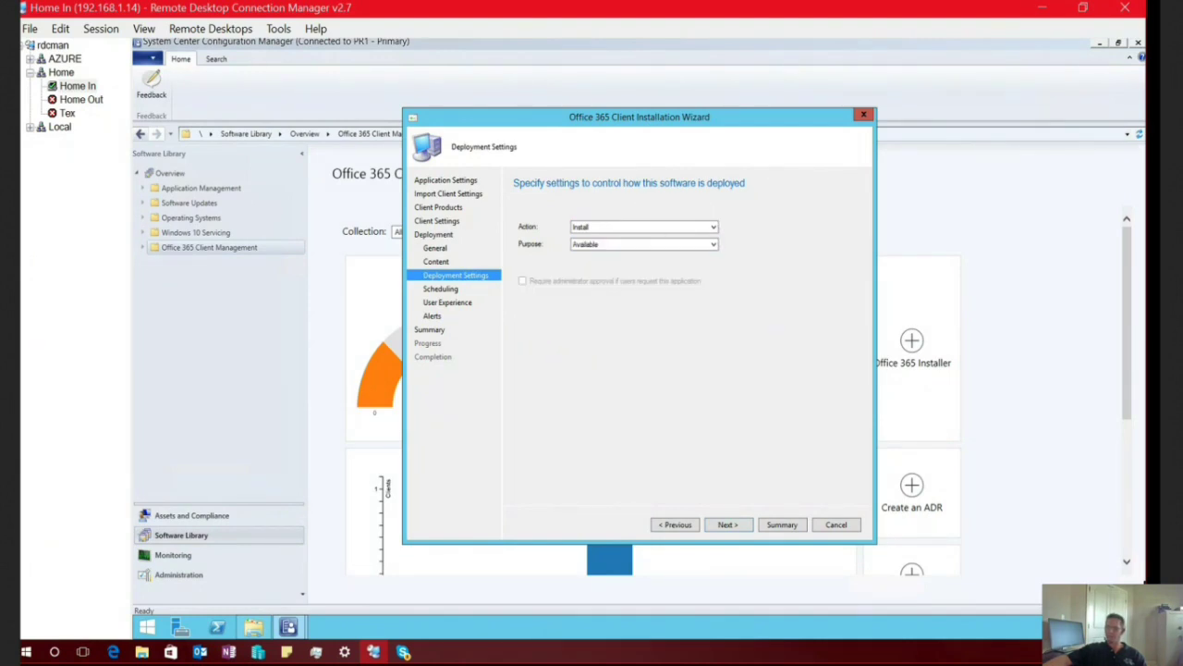
pyautogui.click(728, 524)
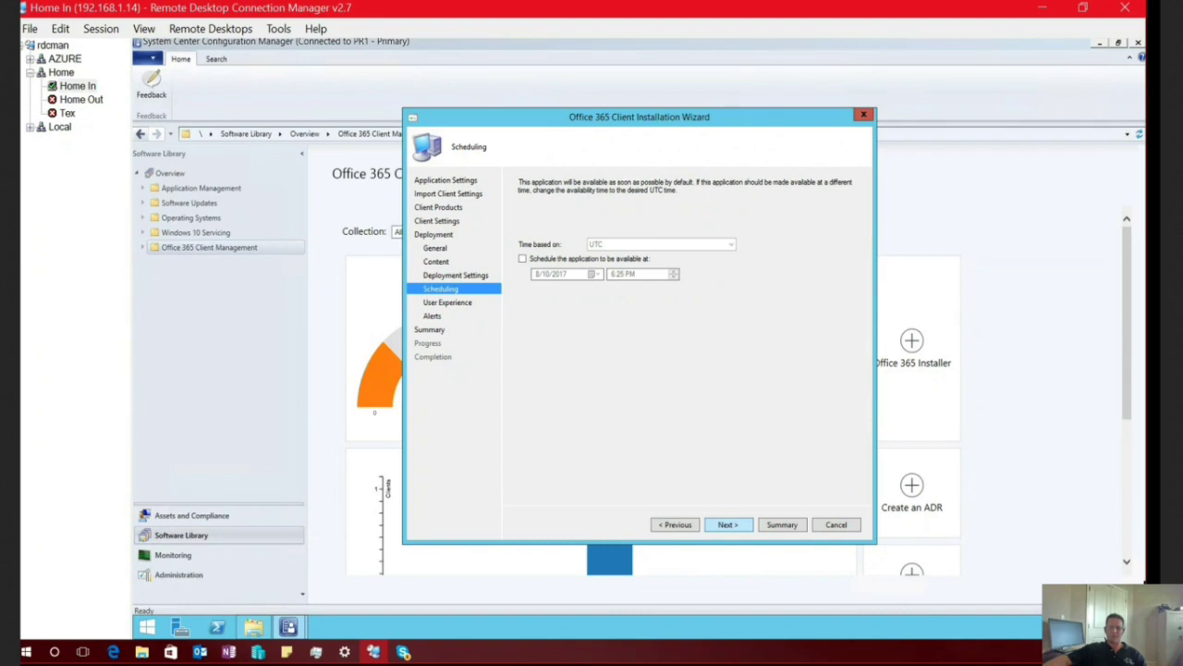
# Step: Accept the default scheduling and set user notifications to Display in Software Center and show all notifications
pyautogui.click(727, 524)
pyautogui.click(746, 246)
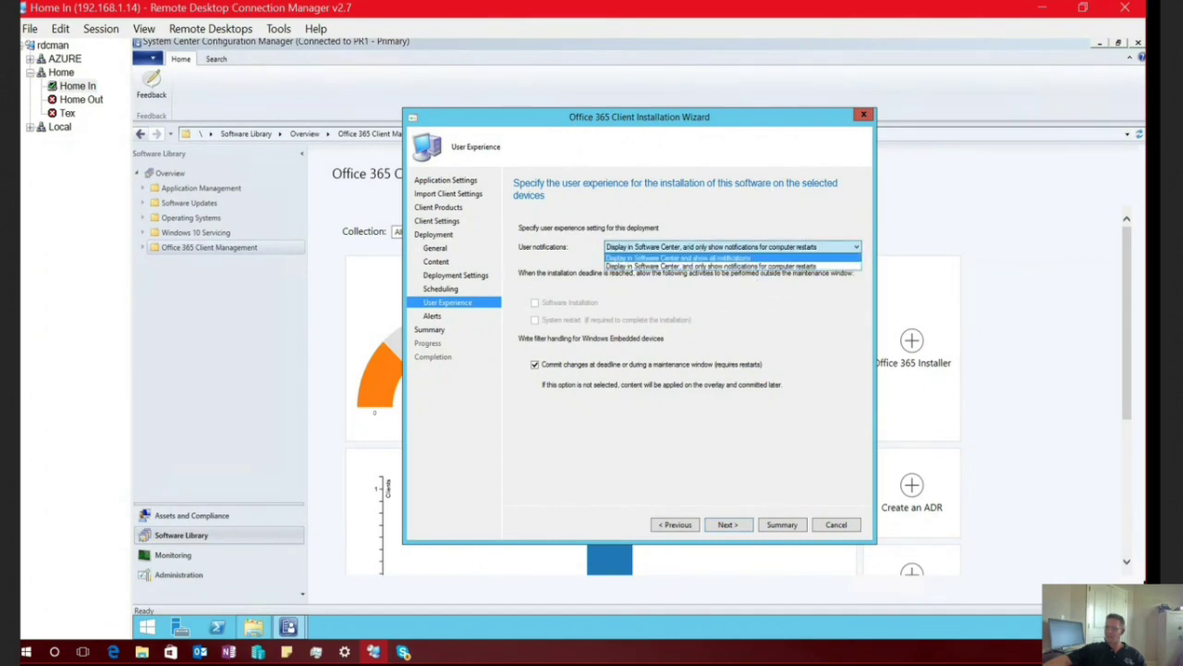
pyautogui.click(684, 257)
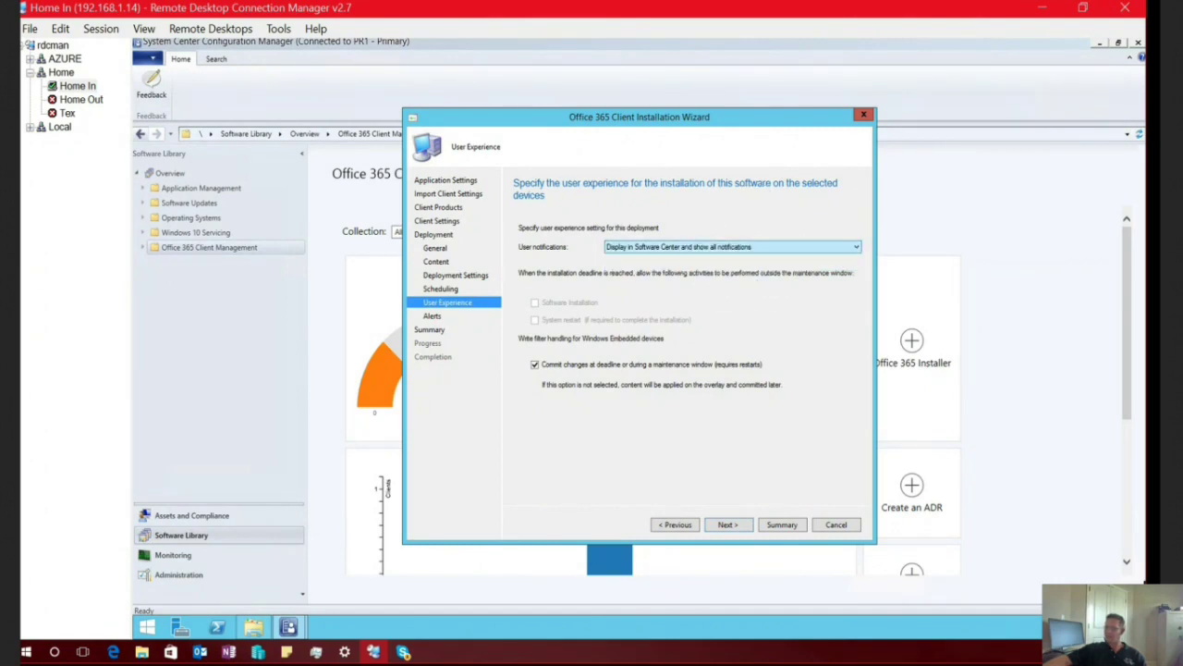
pyautogui.click(644, 252)
pyautogui.press('Tab')
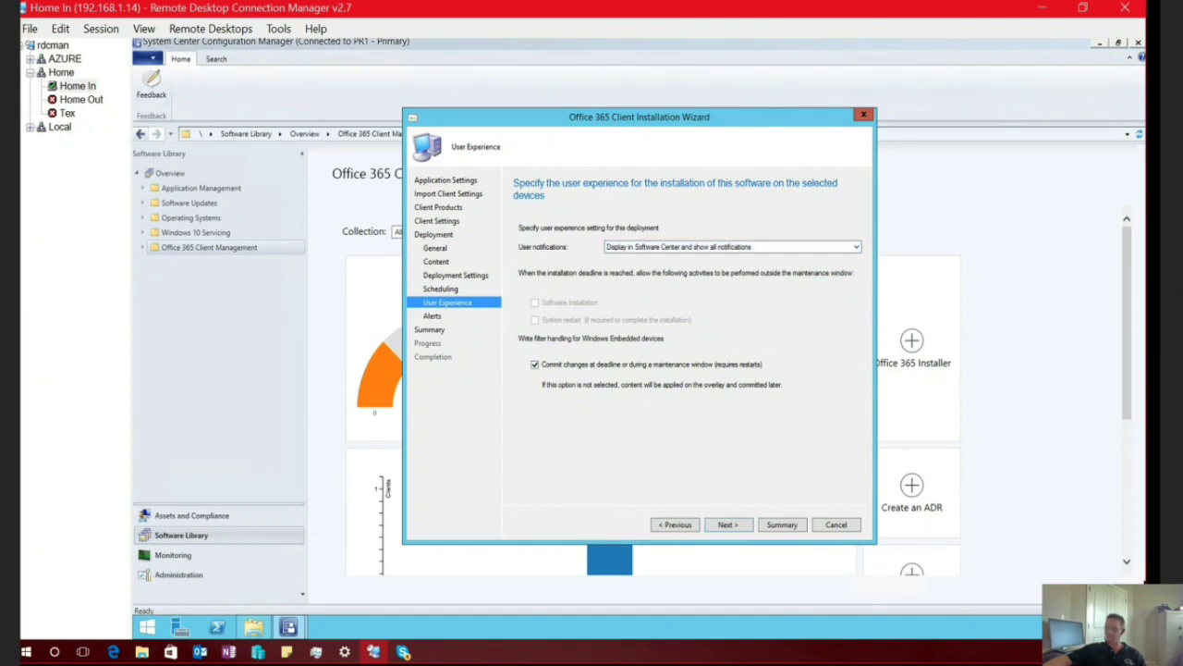
pyautogui.click(728, 524)
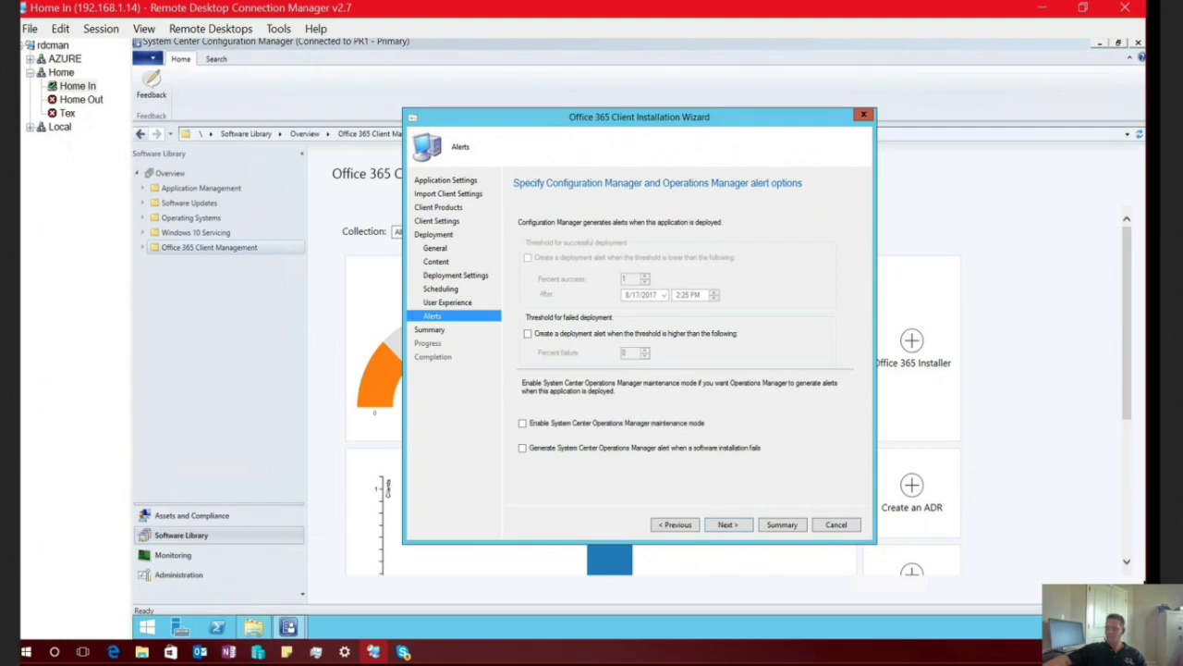
# Step: Leave the alert options at their defaults and review the settings summary, especially the Office suite and target collection
pyautogui.click(729, 524)
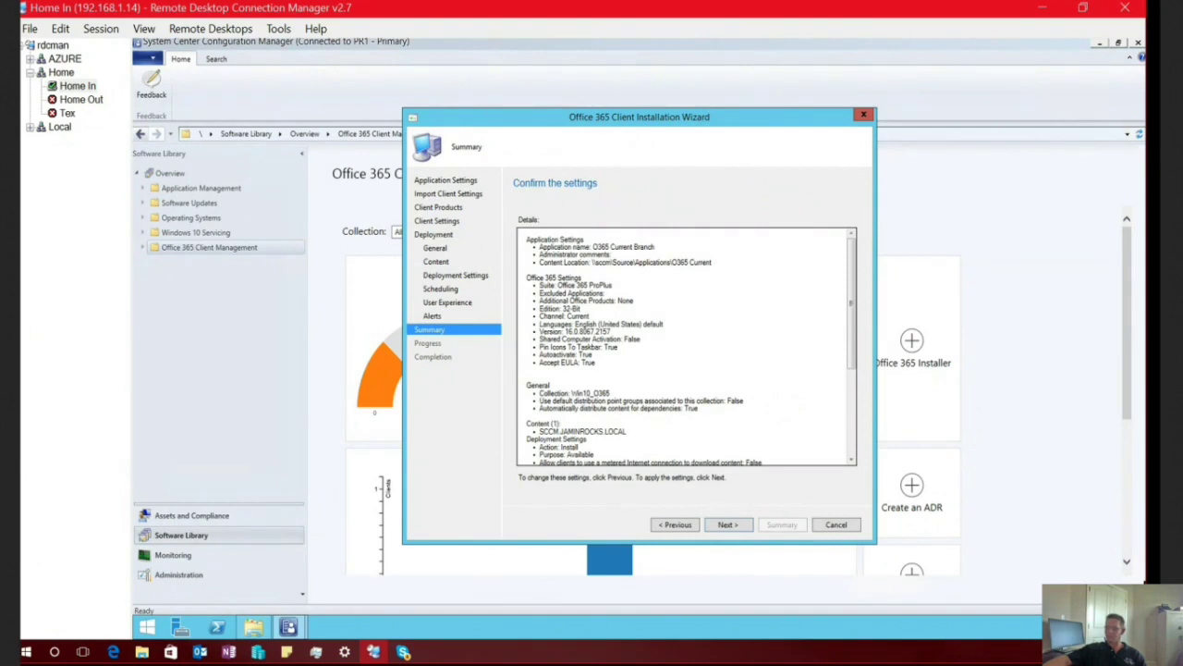
pyautogui.scroll(-3, 687, 346)
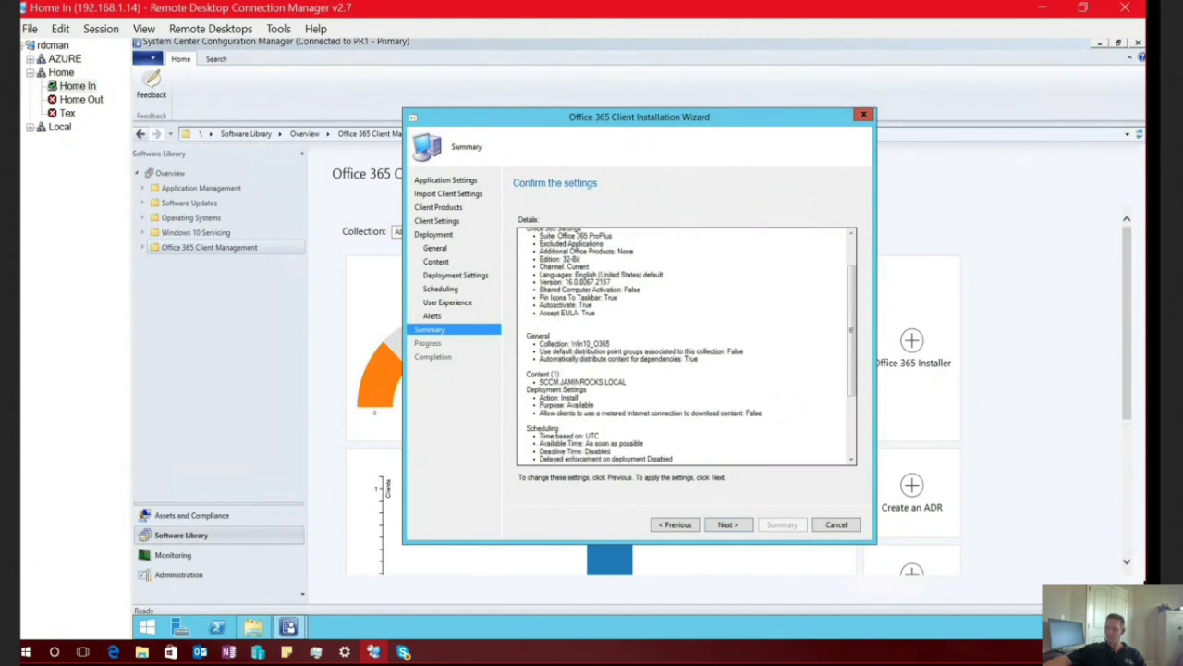
pyautogui.scroll(1, 687, 346)
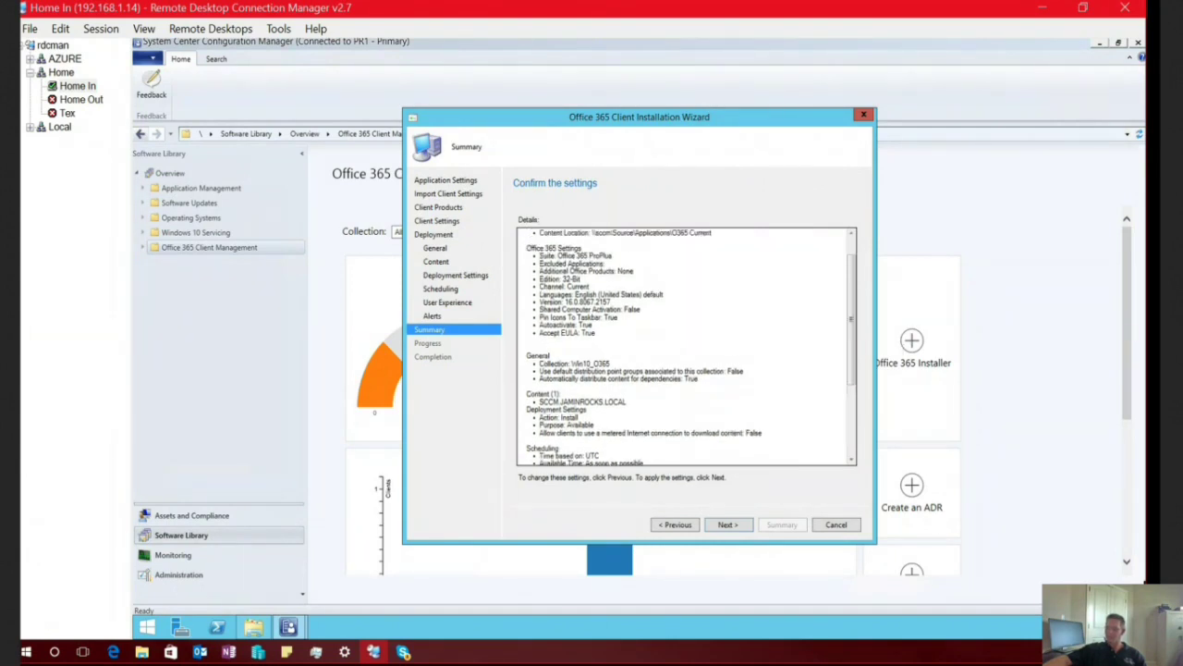
pyautogui.moveTo(557, 255); pyautogui.dragTo(612, 256)
pyautogui.moveTo(572, 363); pyautogui.dragTo(610, 363)
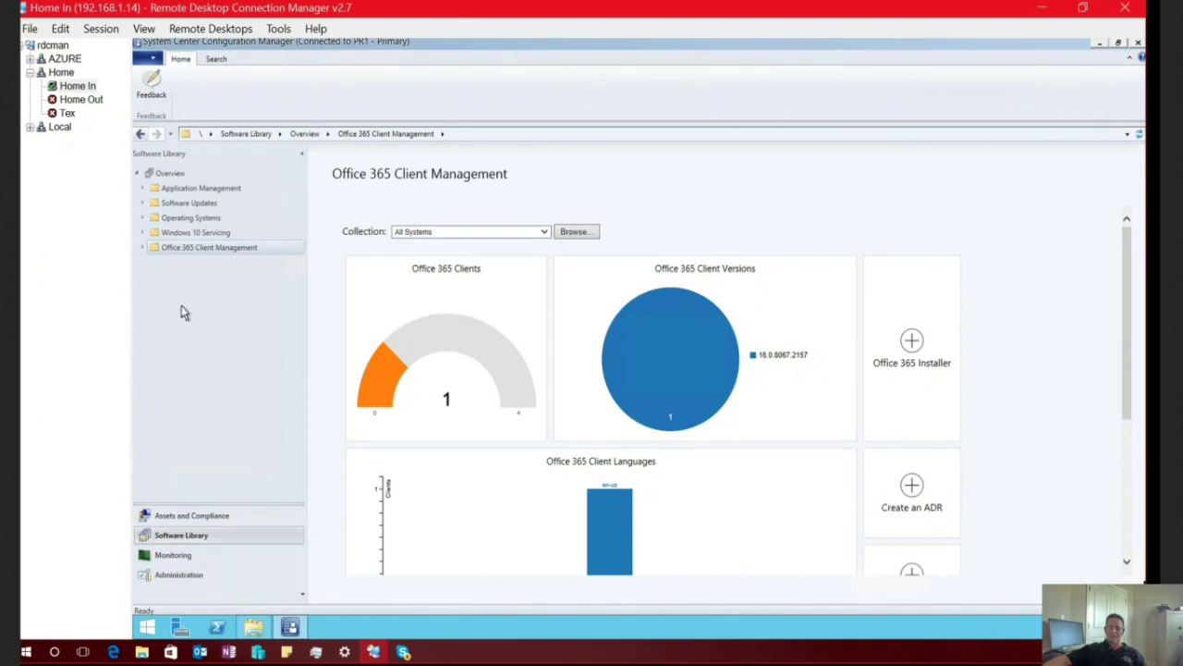
# Step: Go to the Applications list under Application Management, inspect the properties of O365_1704, and close them without changes
pyautogui.click(144, 188)
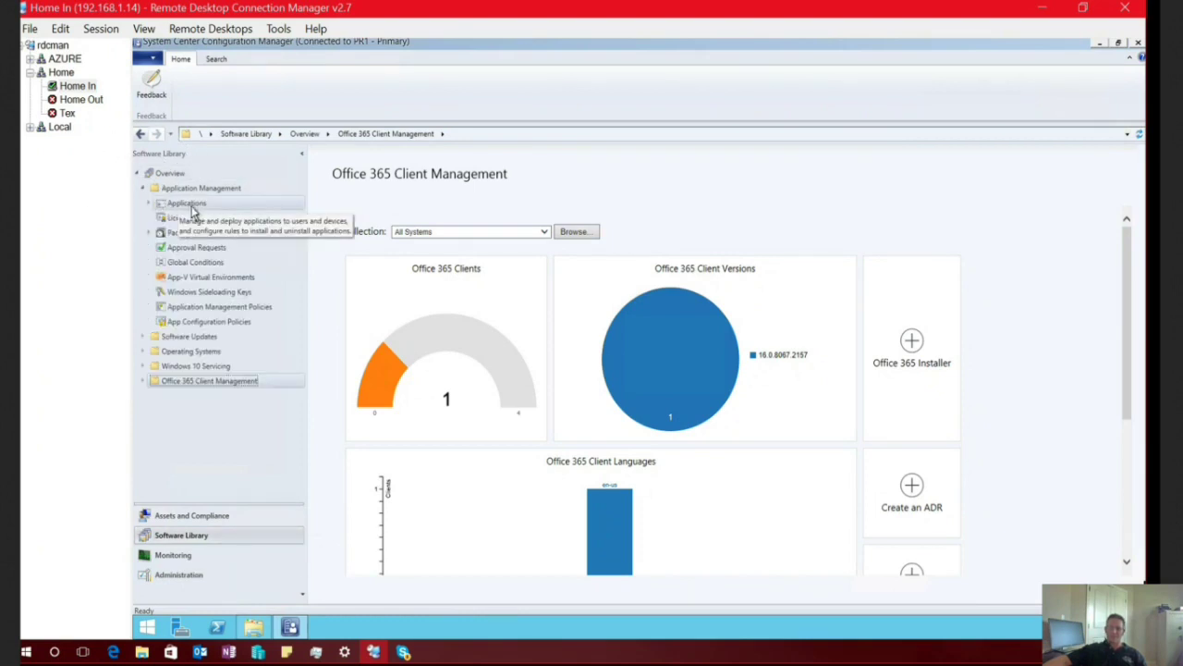
pyautogui.click(189, 206)
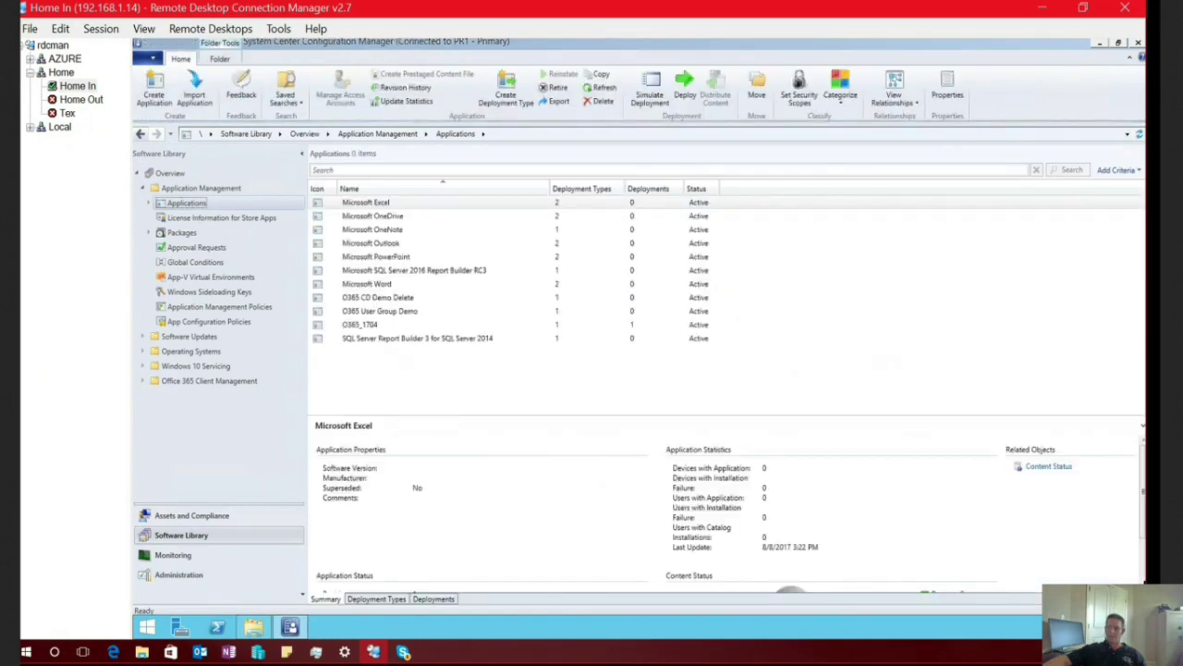
pyautogui.click(361, 325)
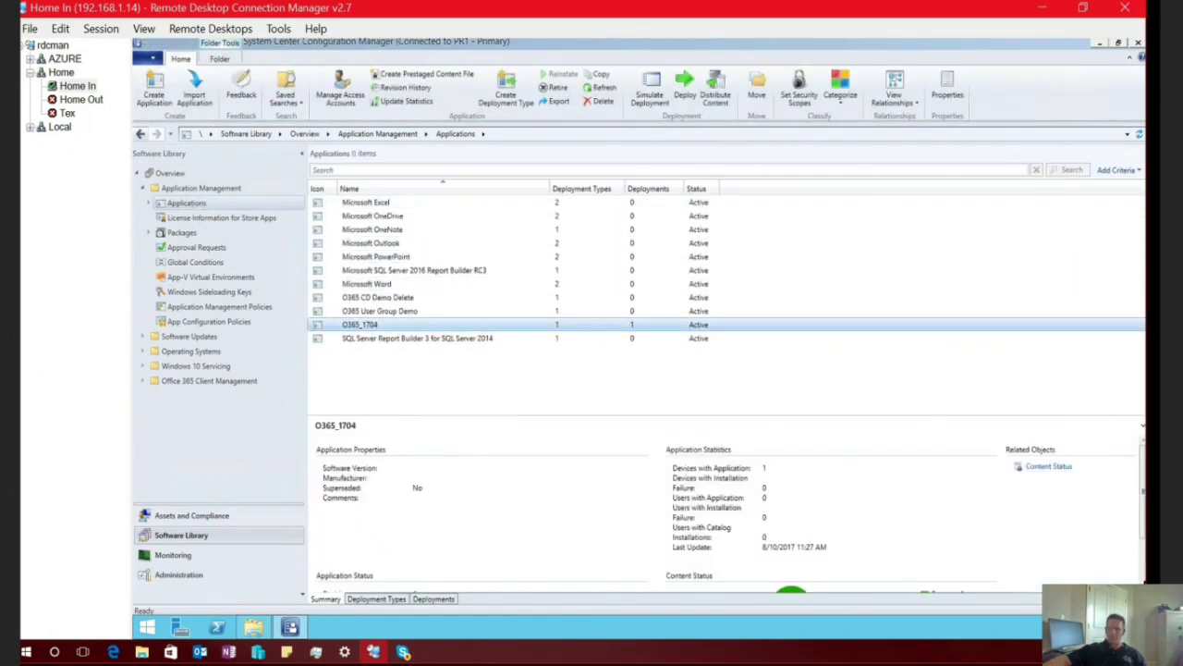
pyautogui.click(360, 326)
pyautogui.rightClick(368, 325)
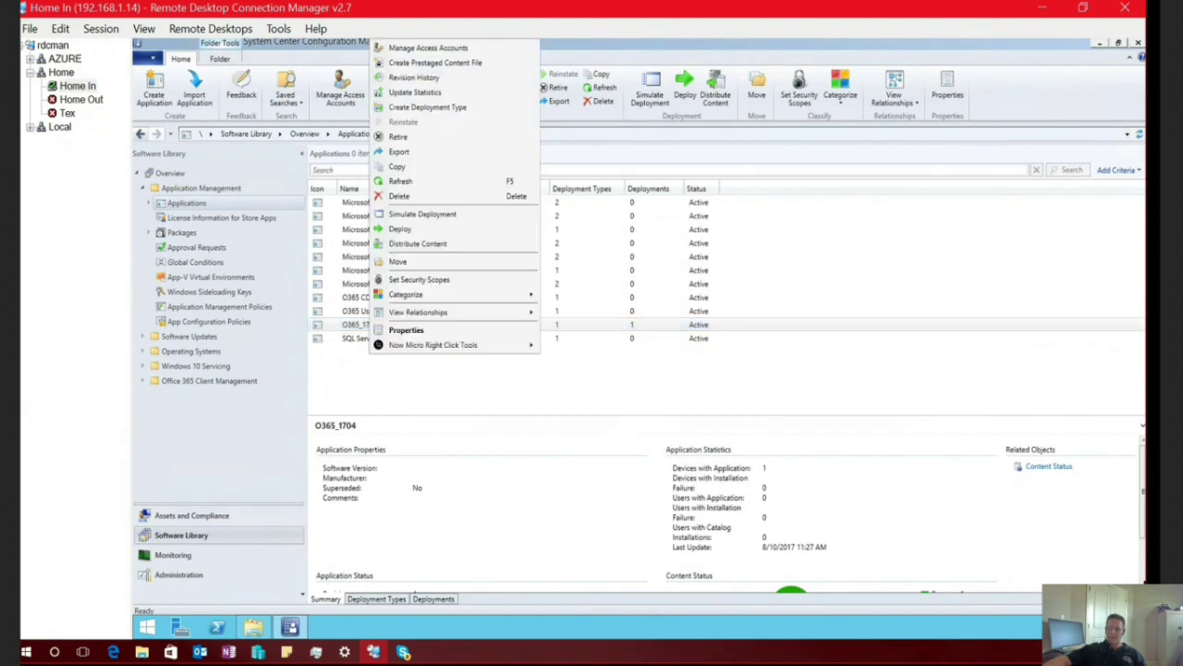
pyautogui.click(407, 330)
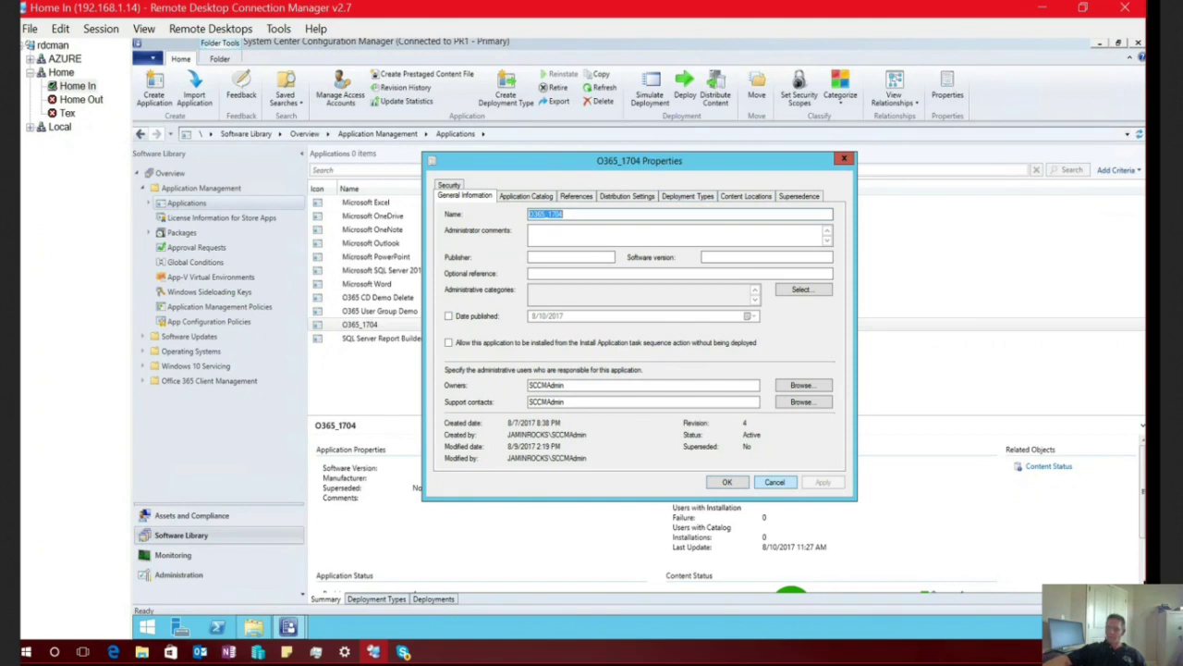
pyautogui.click(774, 482)
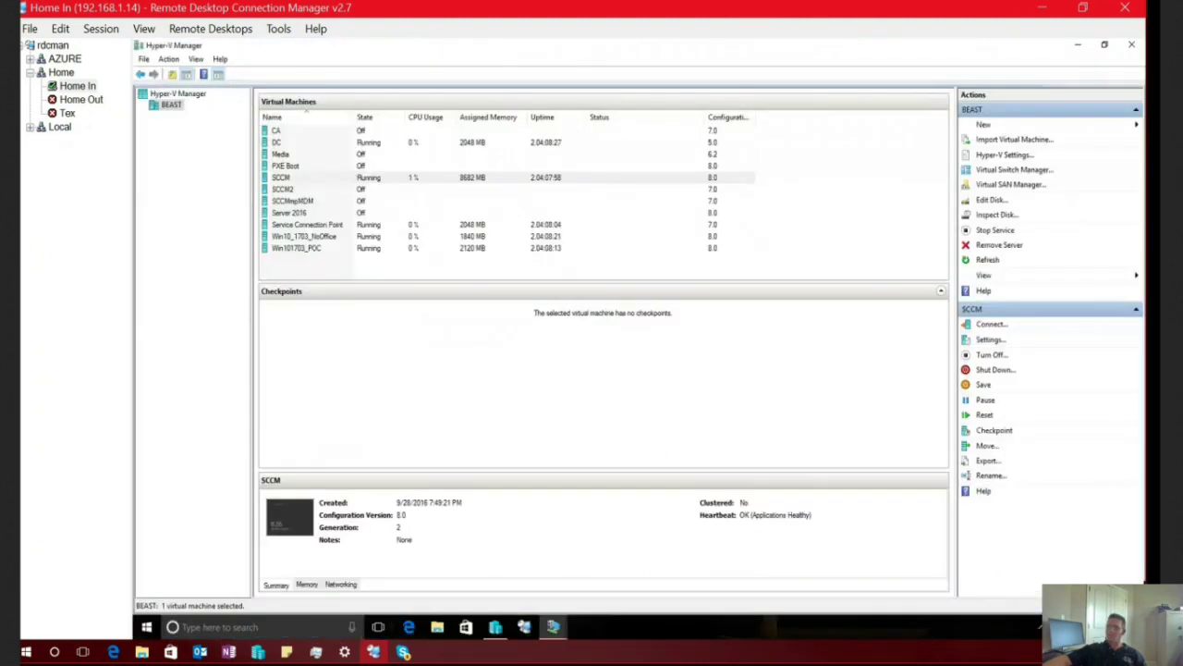
# Step: Switch from the SCCM server to the Win10_1703_NoOffice virtual machine to view its Software Center
pyautogui.click(797, 47)
pyautogui.click(553, 628)
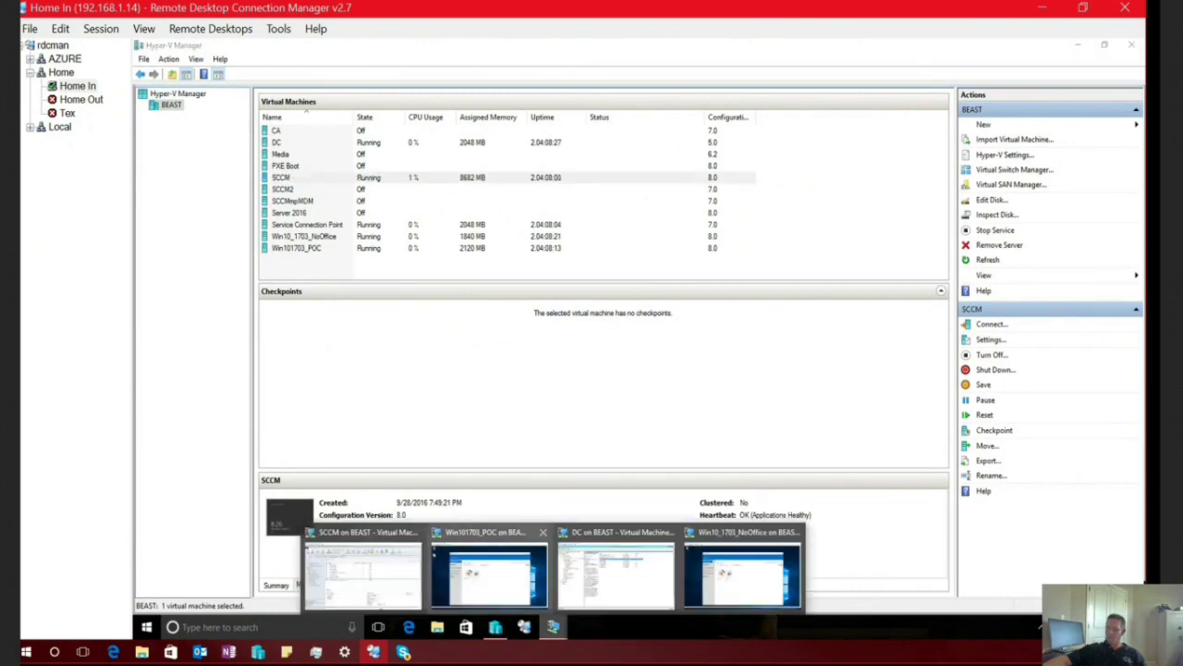
pyautogui.click(742, 573)
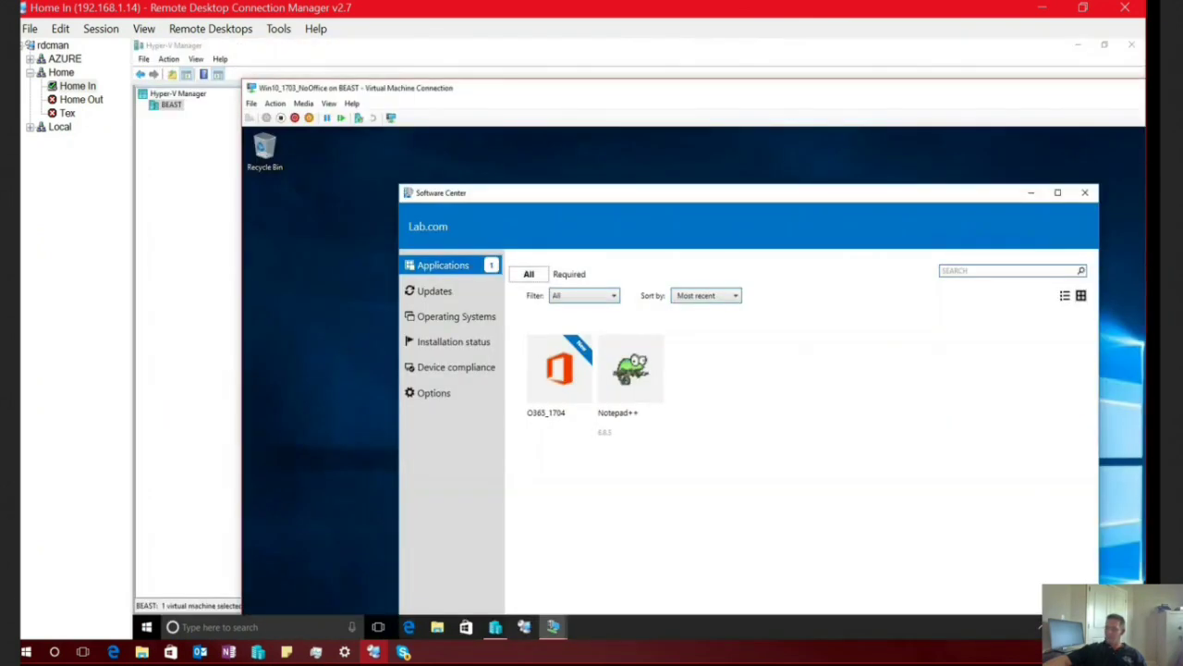
# Step: Show the virtual machine full screen and start installing O365_1704 from the Software Center applications
pyautogui.press('ctrl+alt+Break')
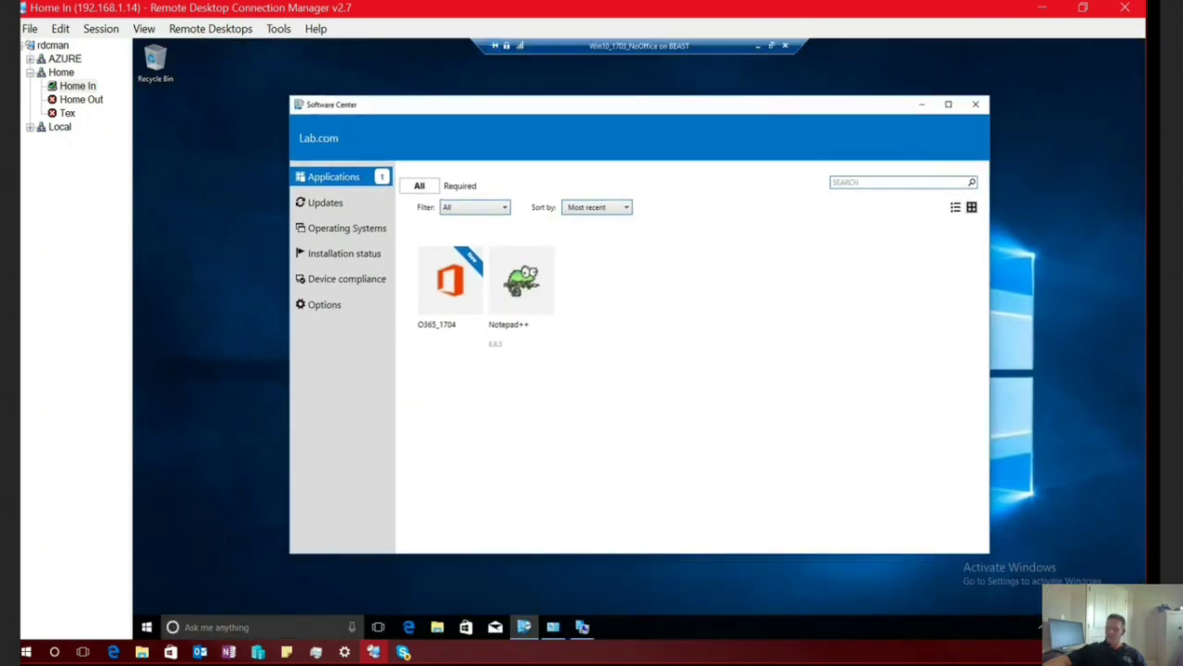
pyautogui.click(456, 298)
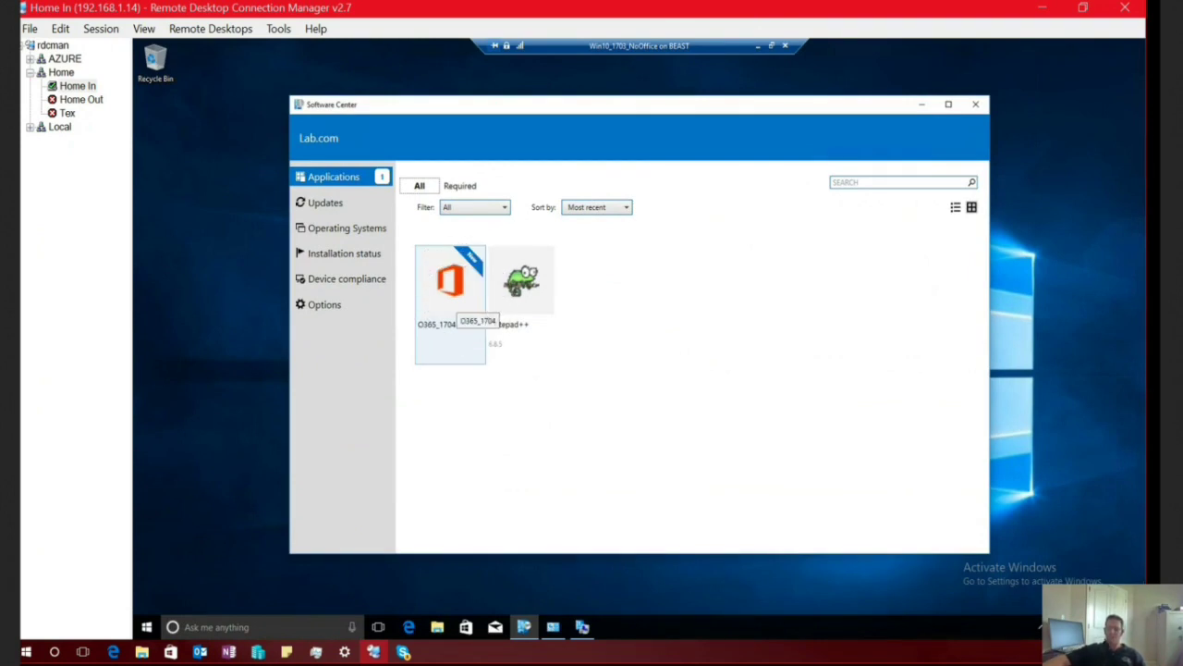
pyautogui.click(456, 298)
pyautogui.click(485, 243)
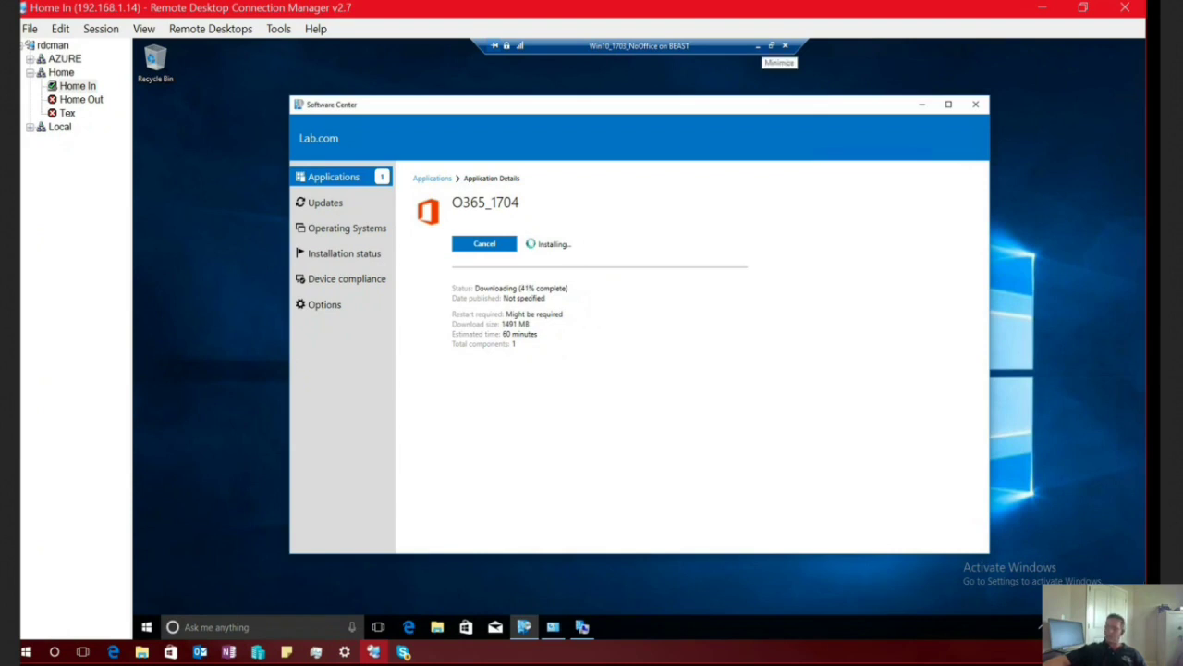
# Step: Return to the Configuration Manager console on the SCCM server and open the O365 folder of configuration items under Compliance Settings
pyautogui.click(758, 45)
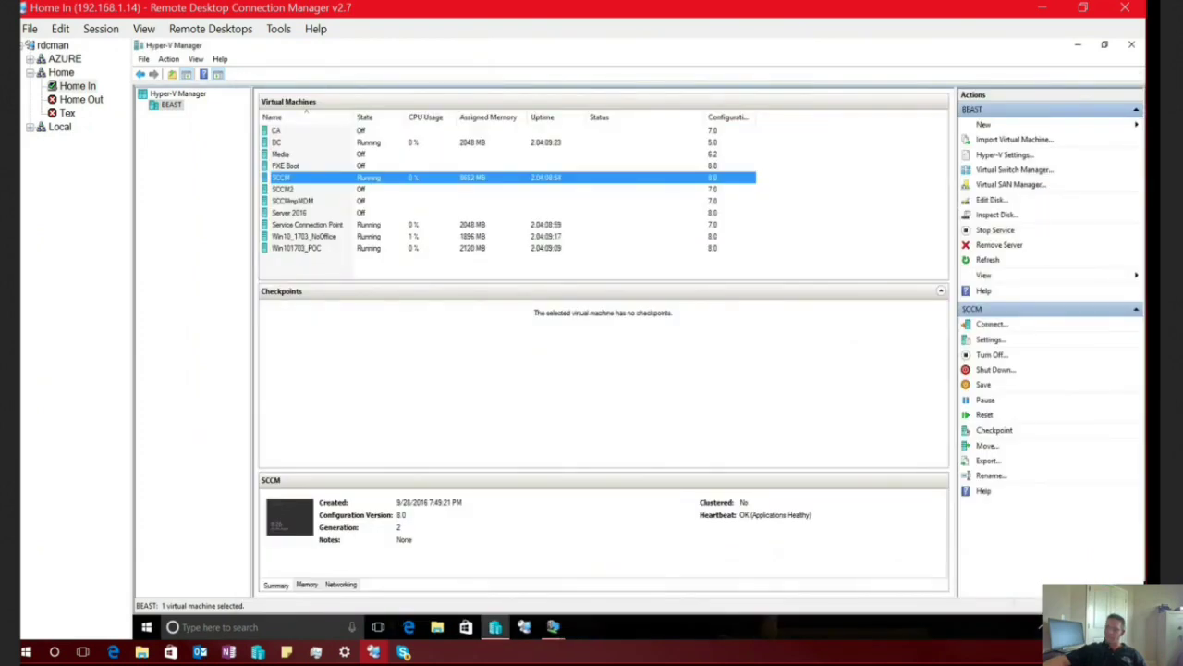
pyautogui.hotkey('alt', 'Tab')
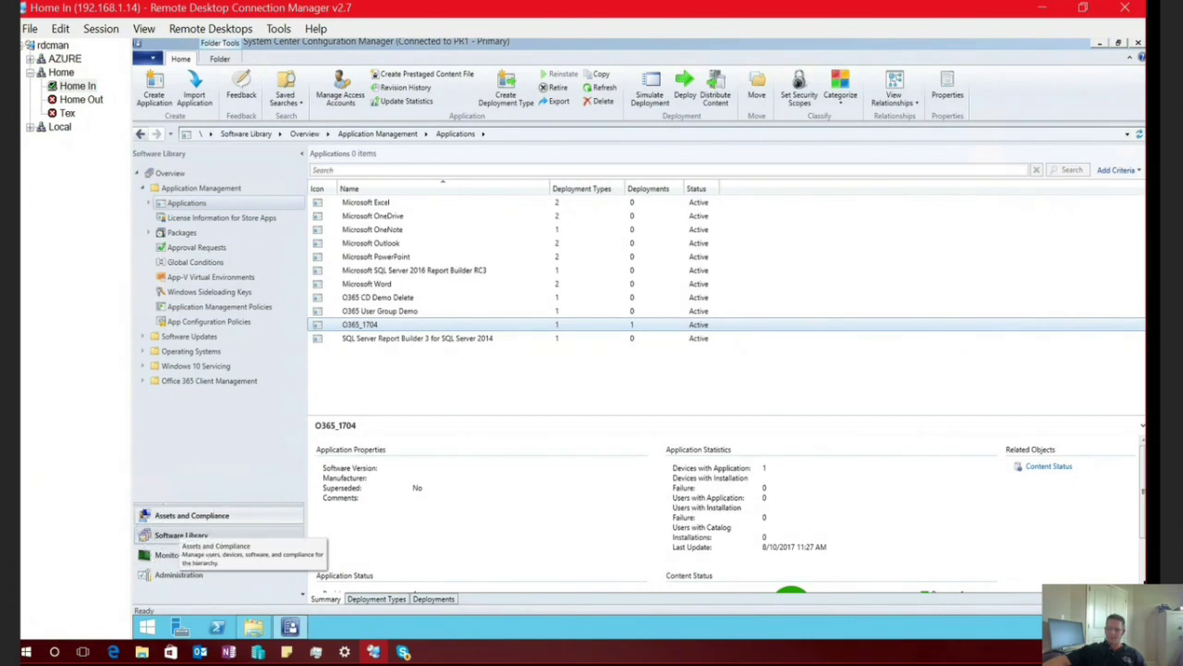
pyautogui.click(191, 515)
pyautogui.click(162, 296)
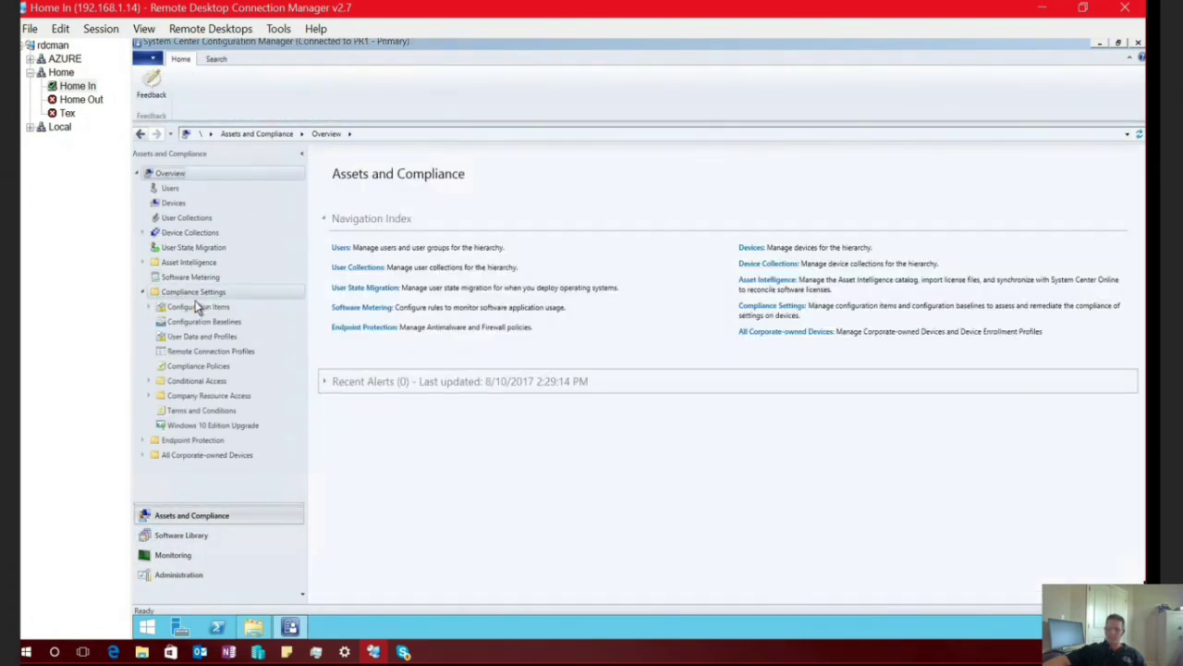
pyautogui.click(209, 308)
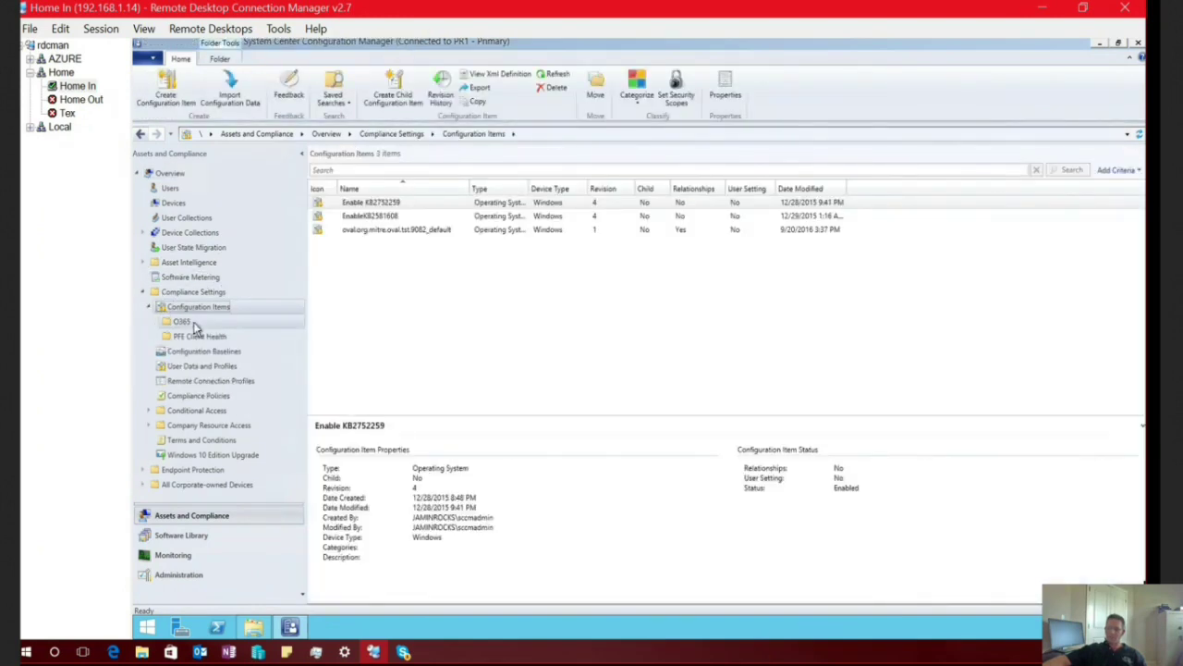
pyautogui.click(189, 323)
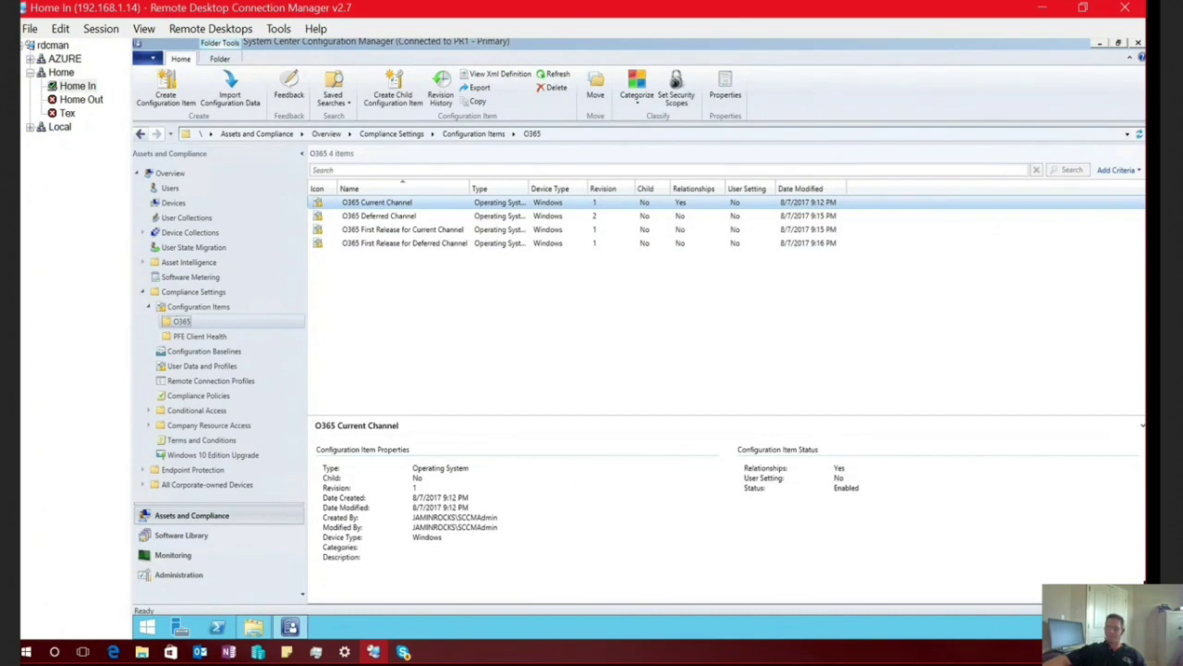
# Step: Inspect the registry key and value name of the Current Channel setting in the O365 Current Channel item, and close without changes
pyautogui.rightClick(452, 205)
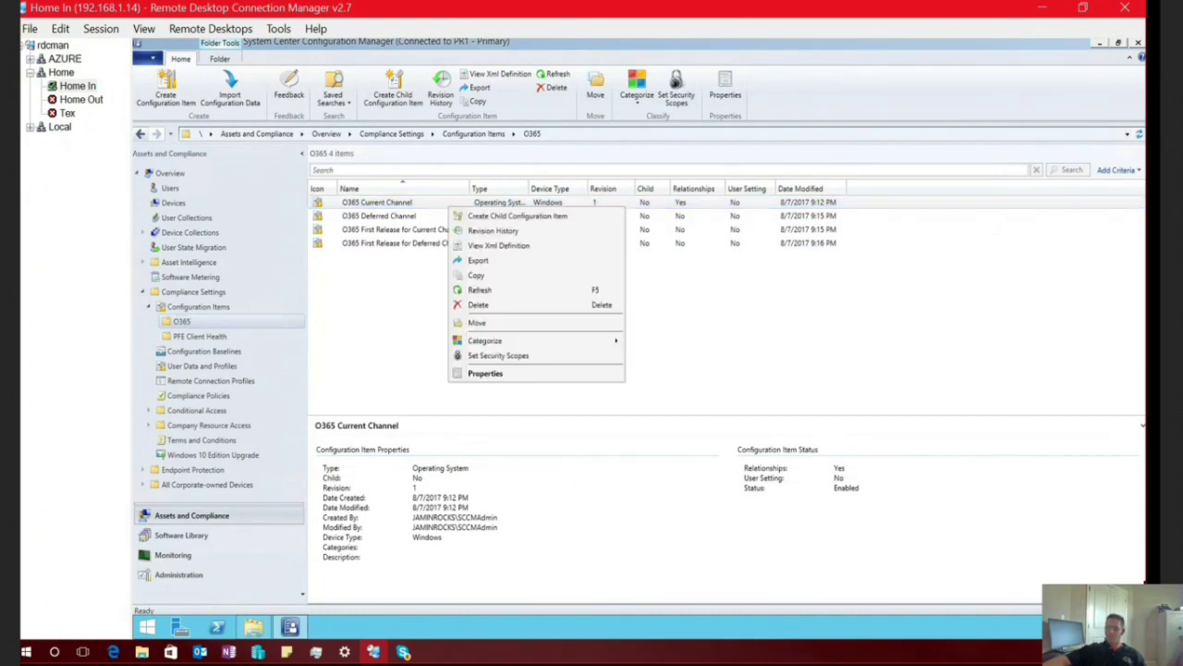
pyautogui.click(488, 373)
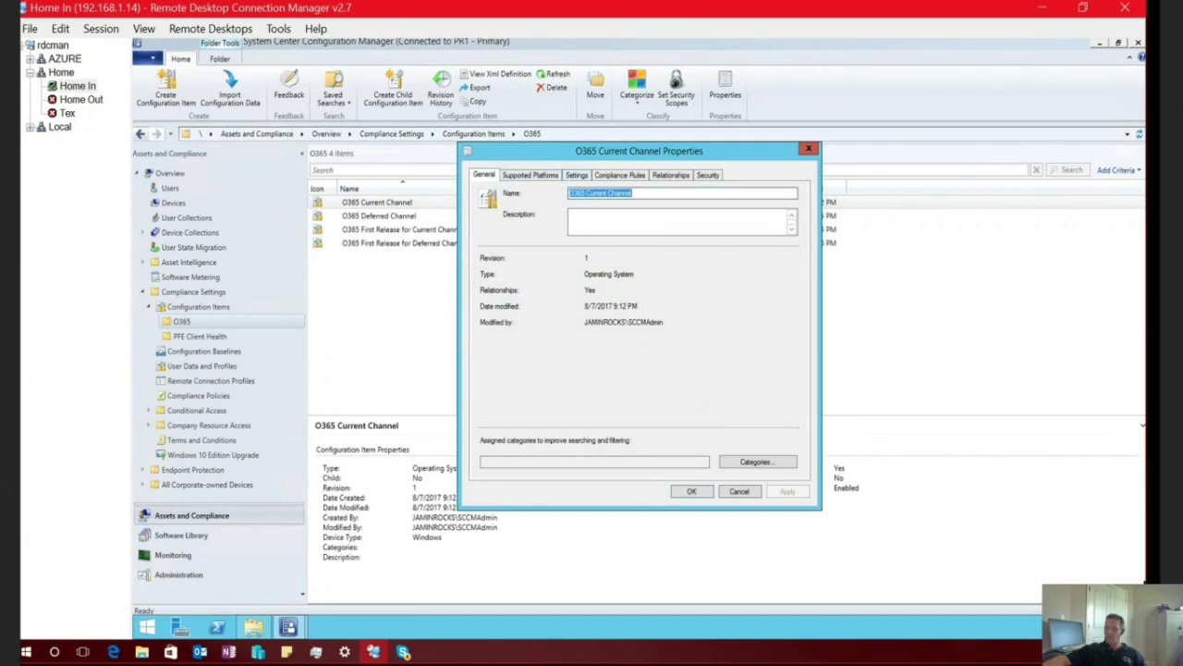
pyautogui.click(576, 175)
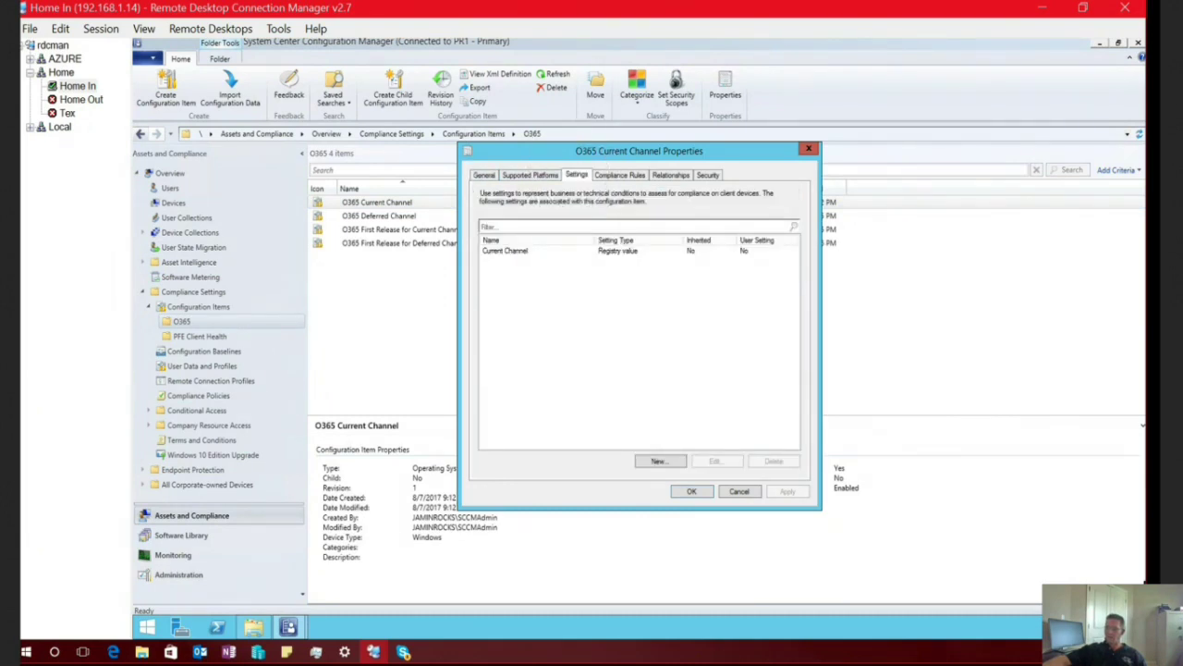
pyautogui.click(518, 251)
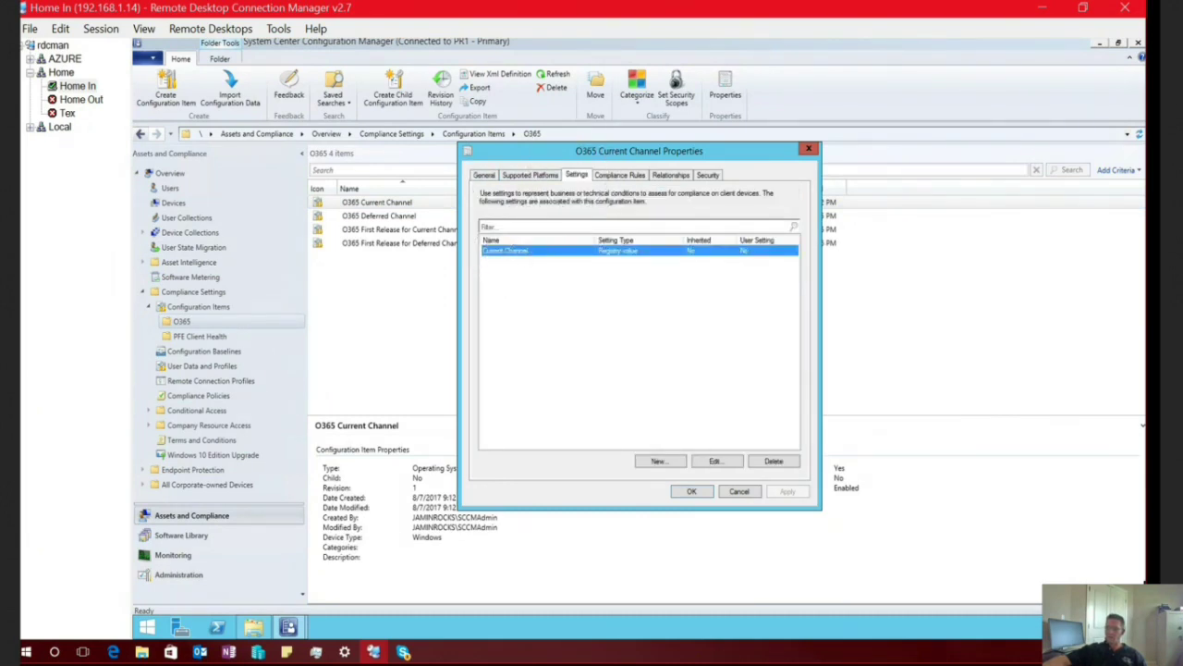
pyautogui.doubleClick(518, 251)
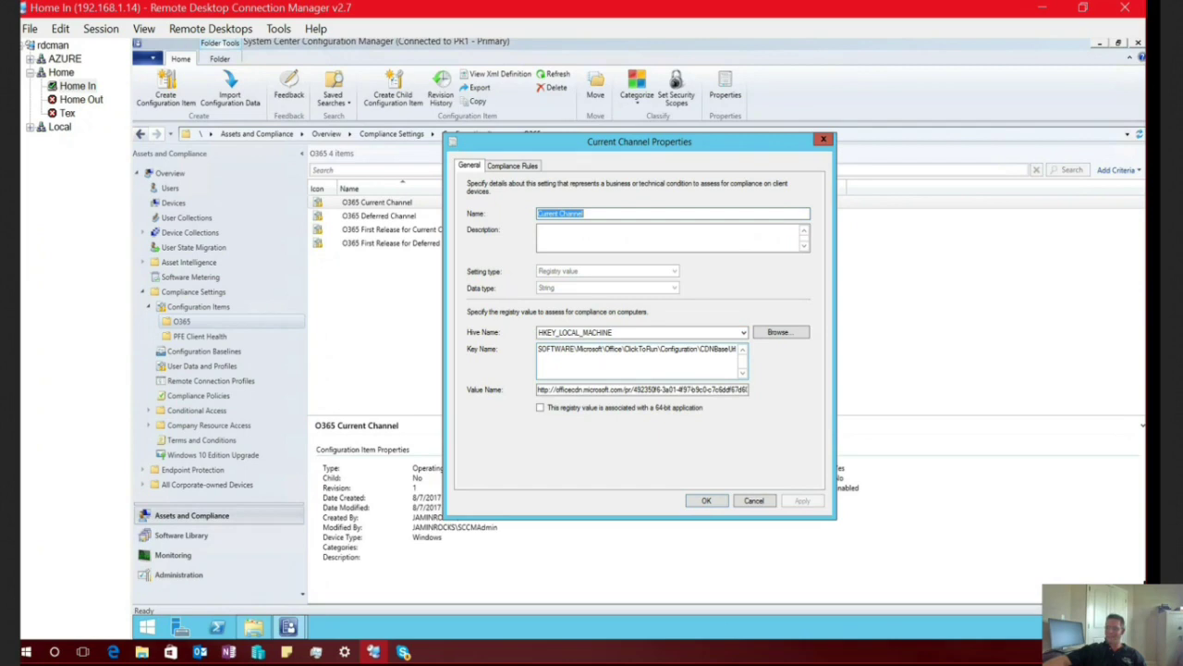
pyautogui.click(660, 389)
pyautogui.doubleClick(659, 389)
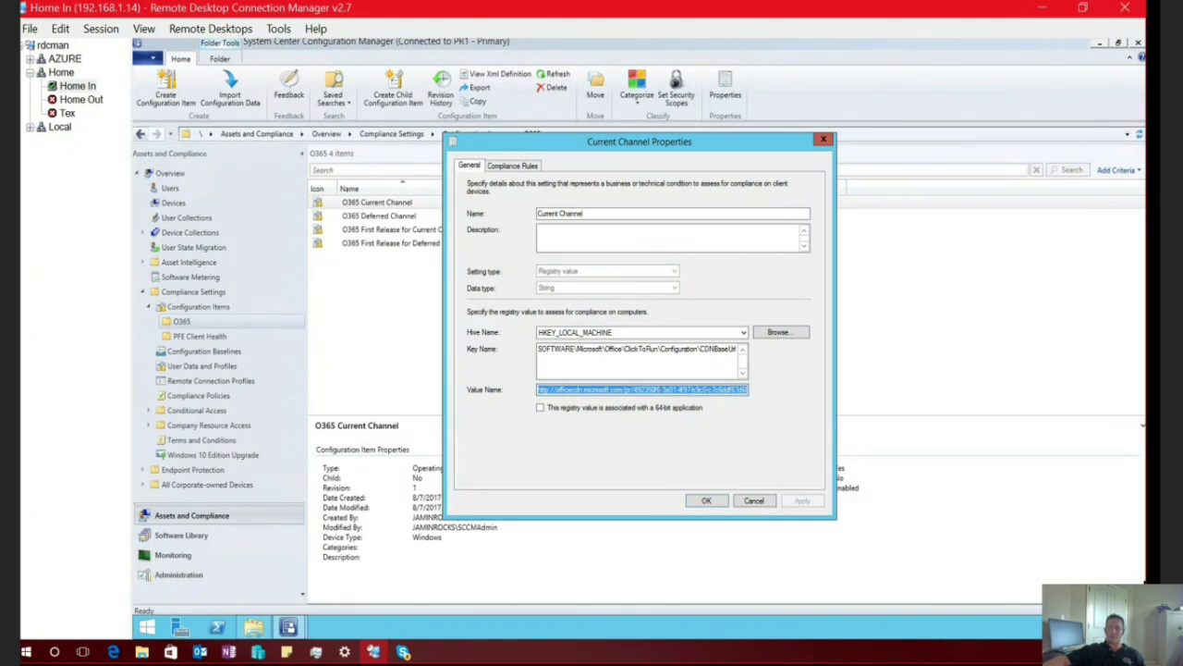
pyautogui.click(739, 502)
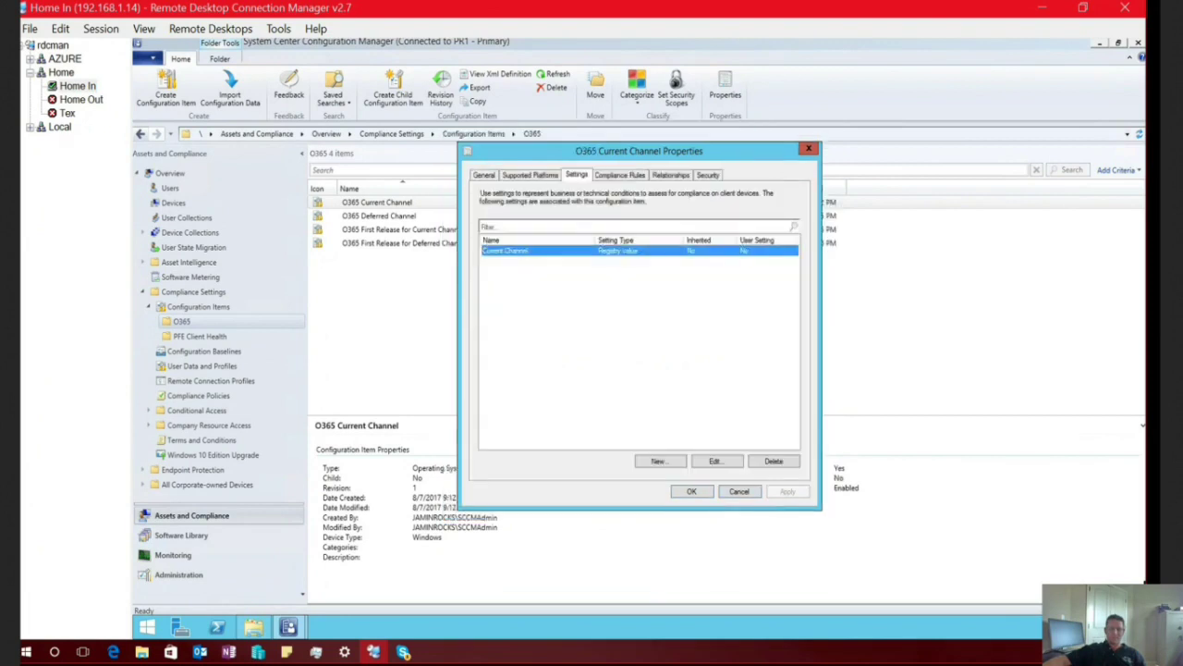
pyautogui.click(740, 491)
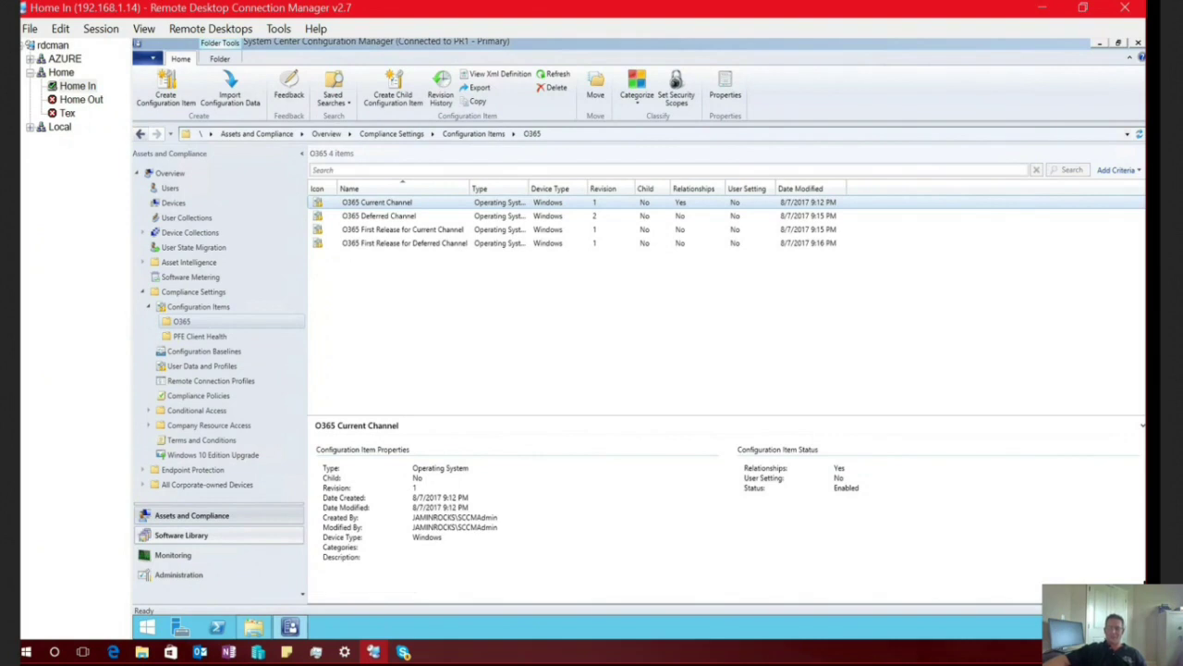
# Step: Start an automatic deployment rule from Office 365 Client Management in the Software Library and name it O365 Current Channel
pyautogui.click(181, 535)
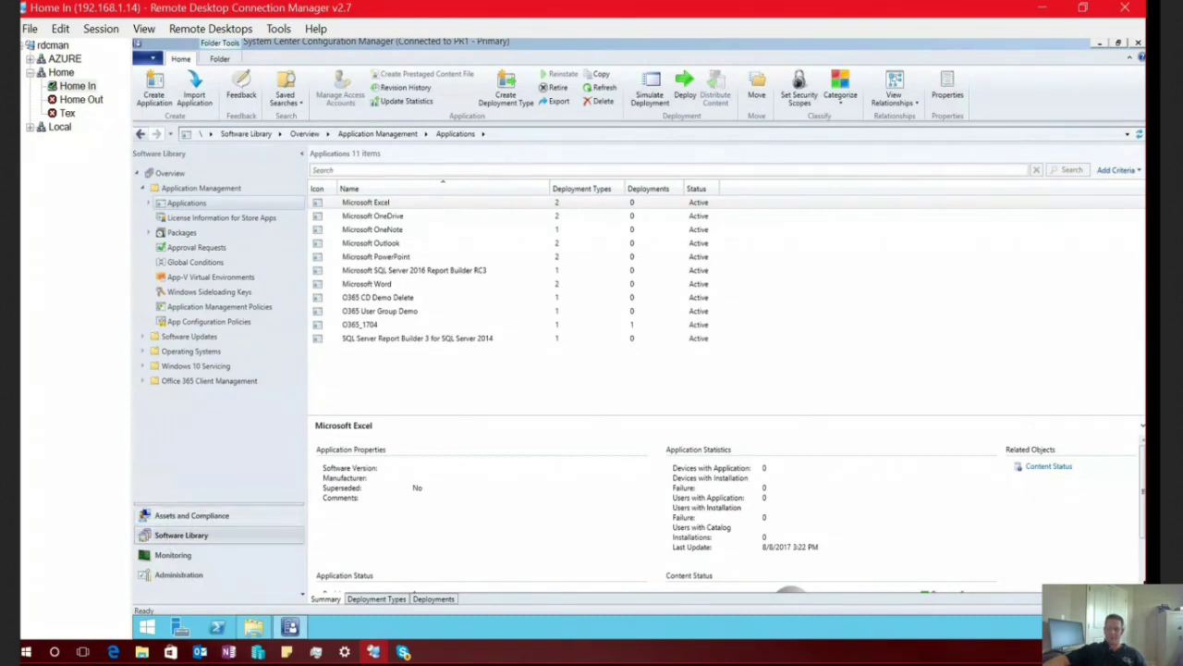
pyautogui.click(222, 390)
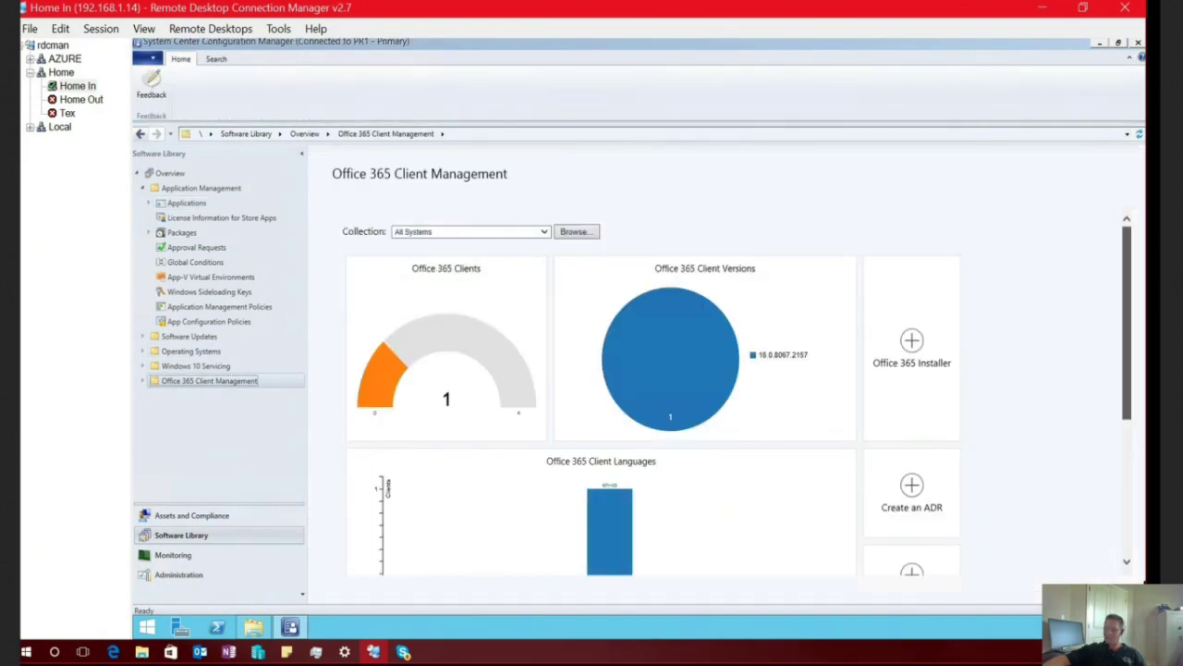
pyautogui.scroll(-2, 647, 388)
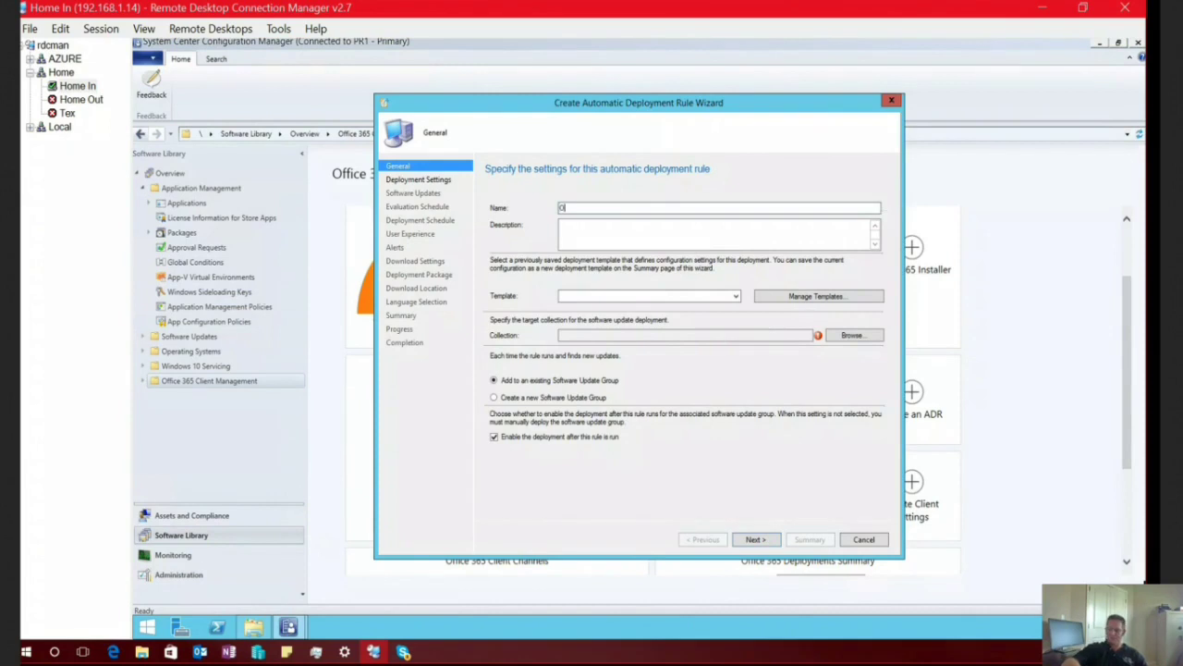
pyautogui.write('O365')
pyautogui.write(' Cur')
pyautogui.write('rent B')
pyautogui.write('r')
pyautogui.press('BackSpace')
pyautogui.press('BackSpace')
pyautogui.write('Channel')
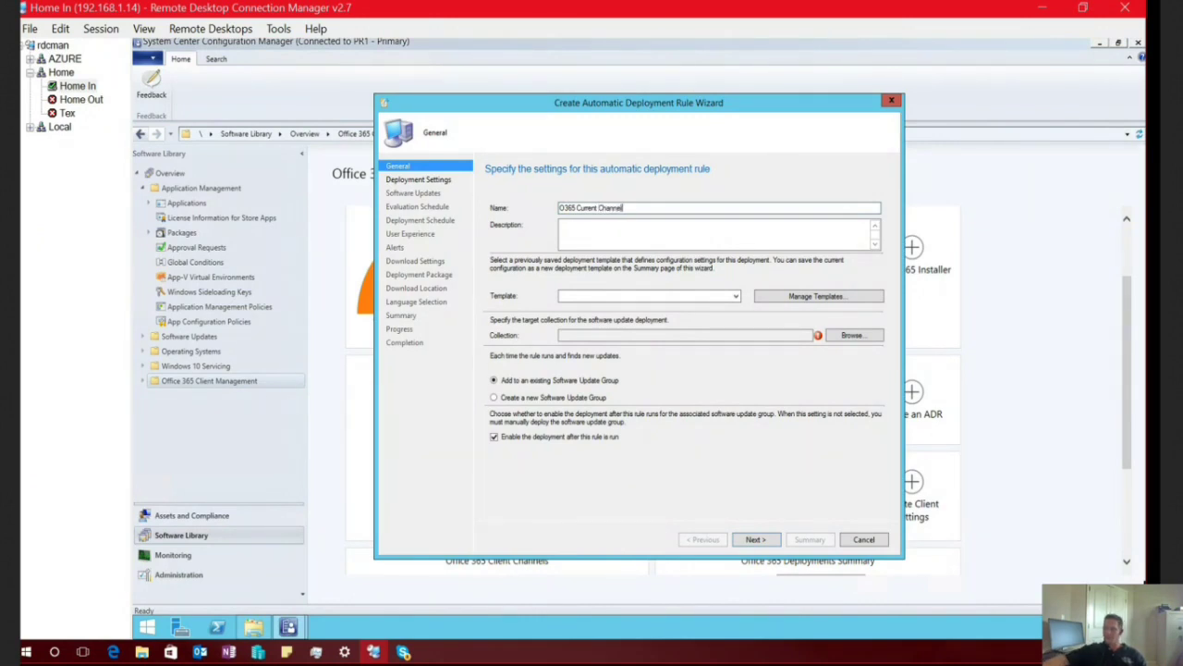
# Step: Target the rule at the O365 Current Channel device collection and try to continue past the general settings
pyautogui.click(852, 335)
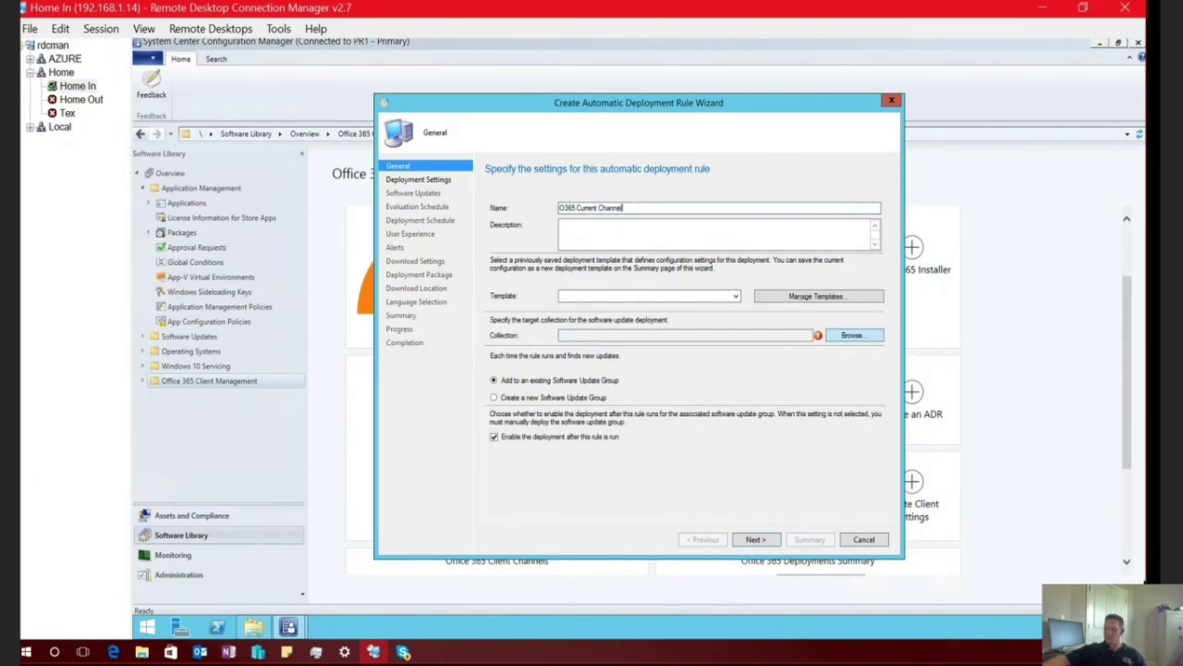
pyautogui.click(629, 296)
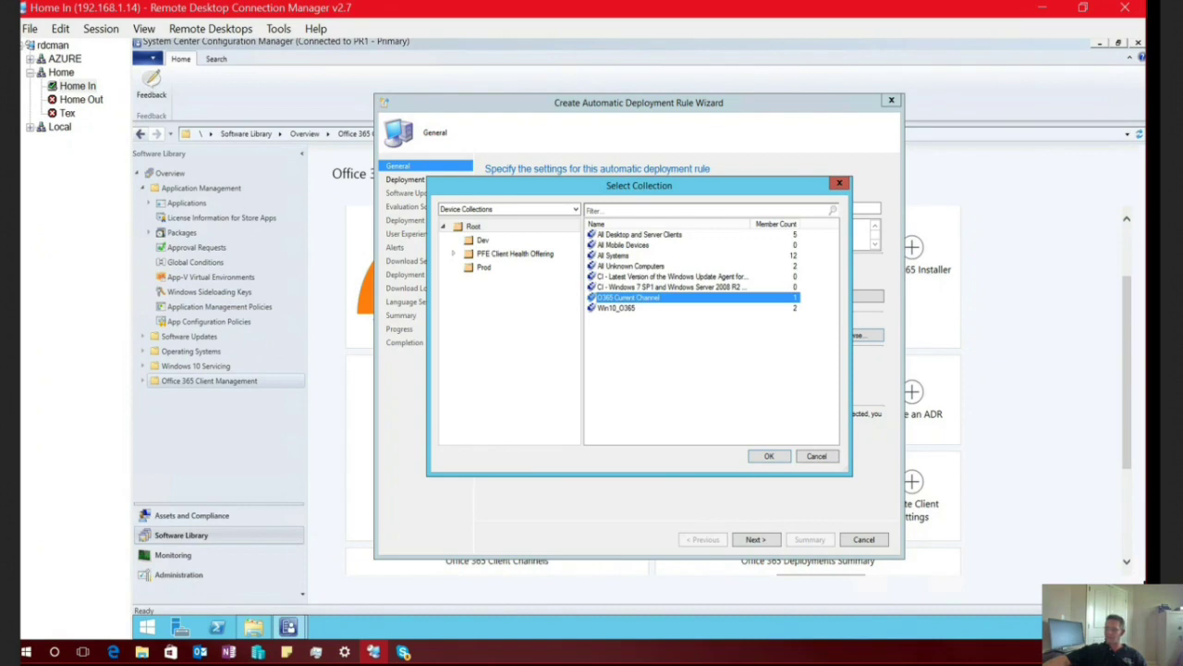
pyautogui.click(768, 456)
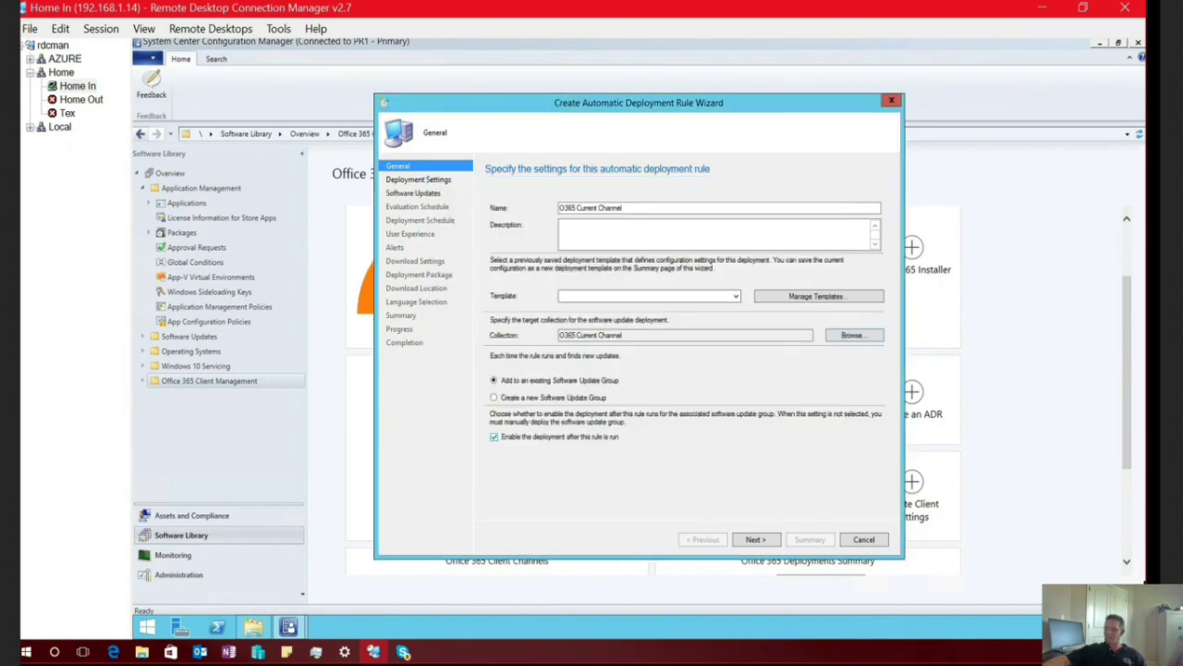
pyautogui.click(755, 539)
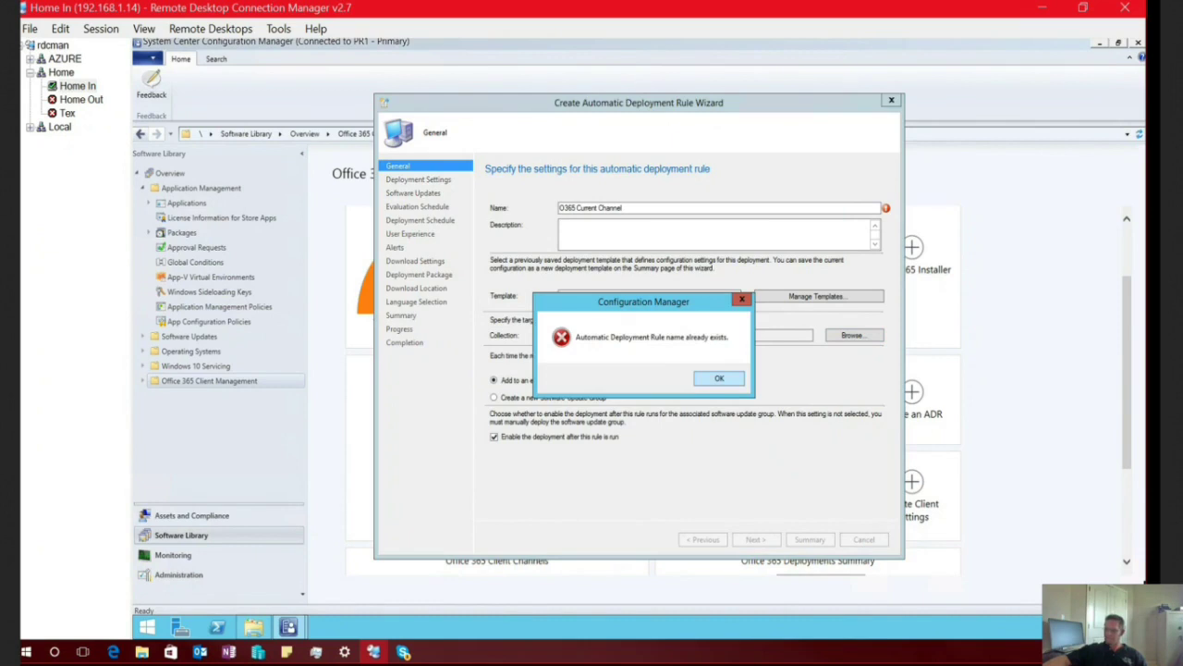
# Step: Append 2 to the rule's name and proceed to the deployment settings
pyautogui.press('Return')
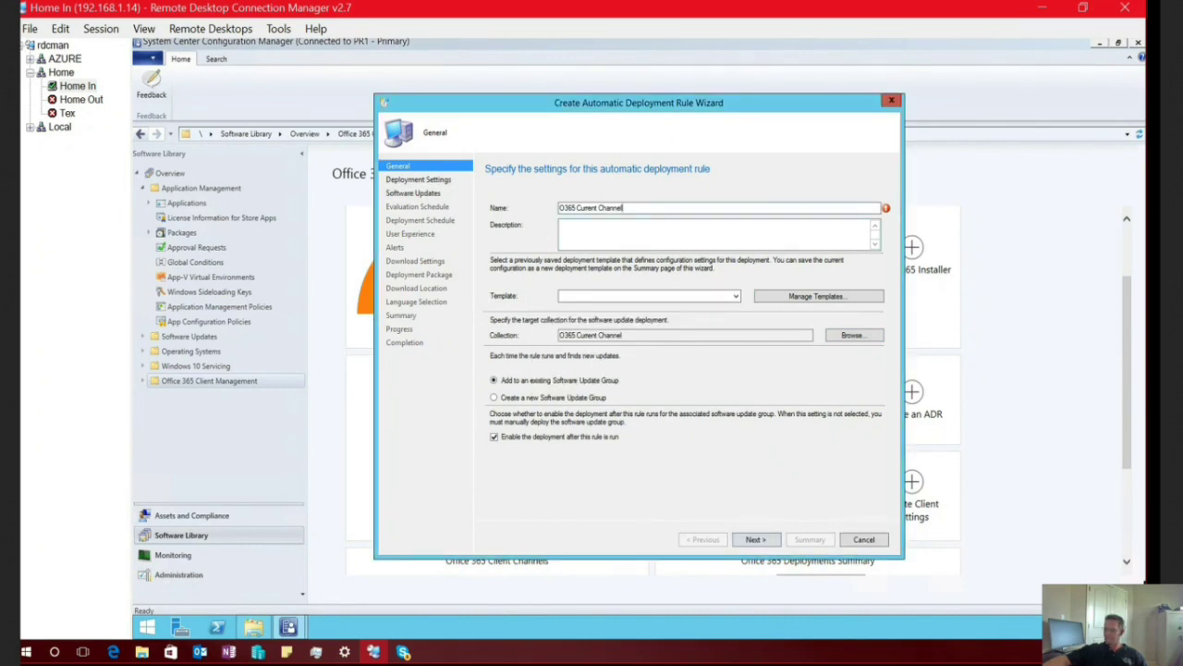
pyautogui.write('2')
pyautogui.click(757, 539)
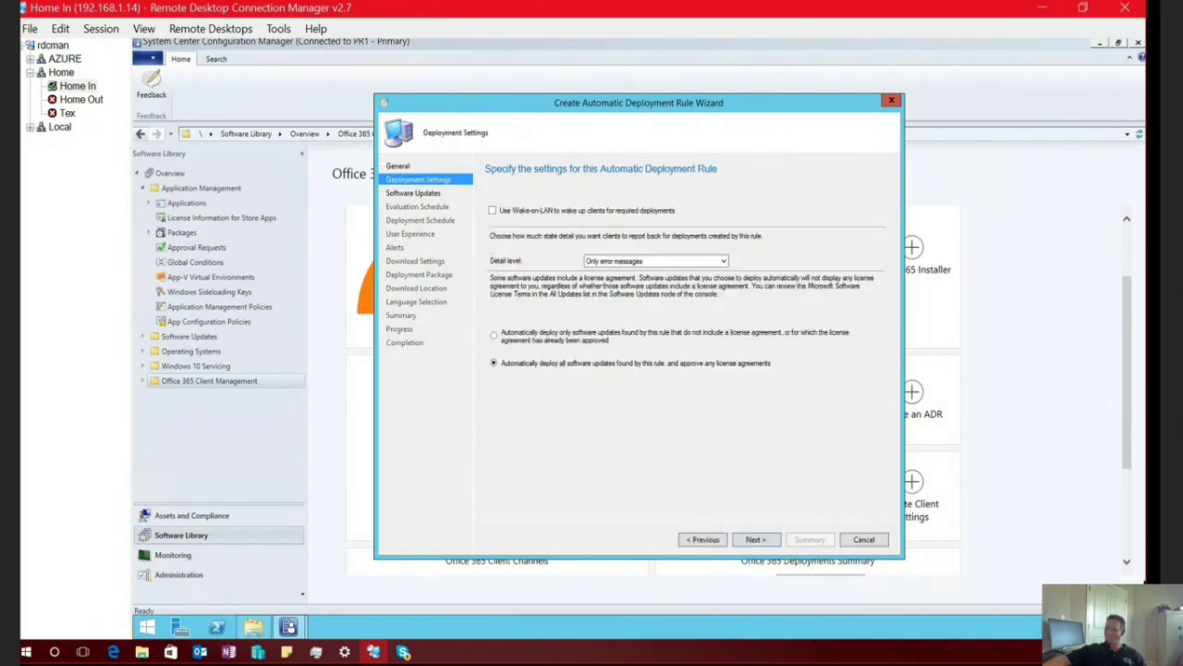
# Step: Set the state detail level to Only success and error messages and proceed to the software update filters
pyautogui.click(656, 261)
pyautogui.click(657, 261)
pyautogui.click(647, 275)
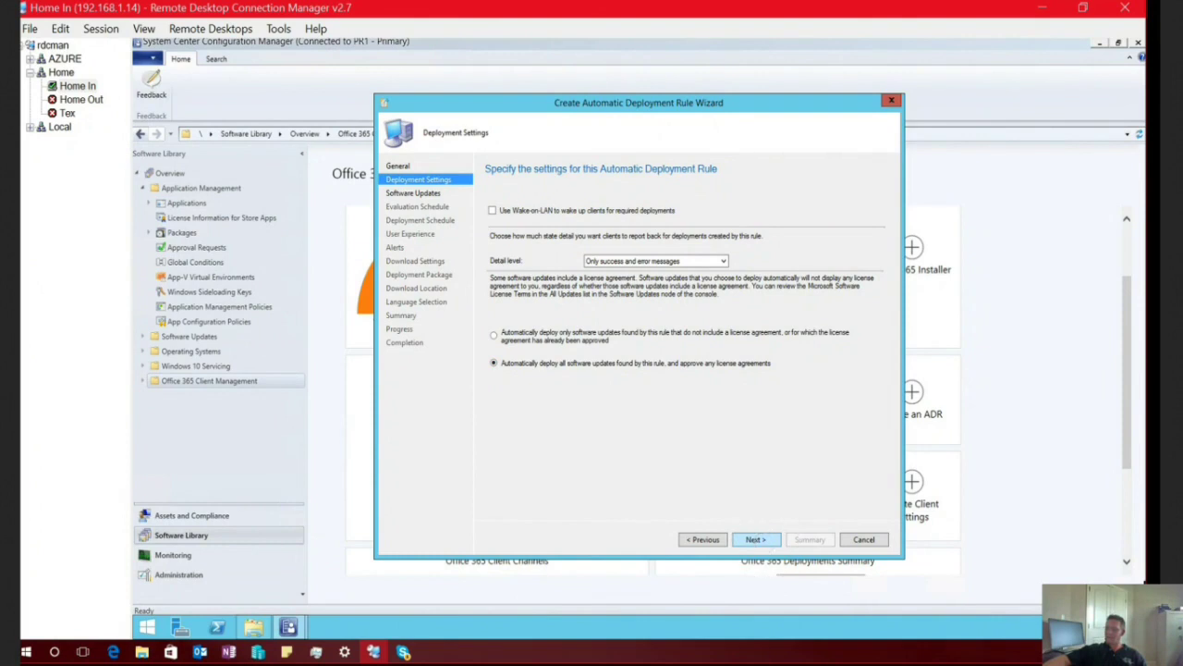
pyautogui.click(756, 539)
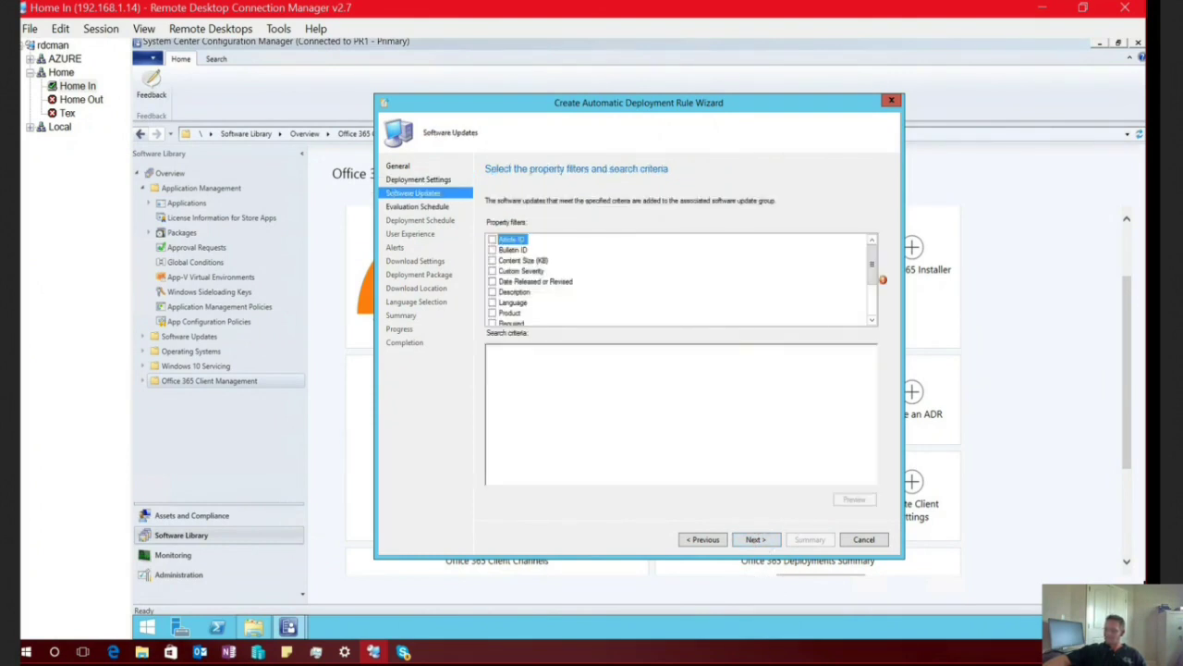
# Step: Enable the Product and Superseded property filters for the rule, leaving Date Released or Revised unselected
pyautogui.click(492, 312)
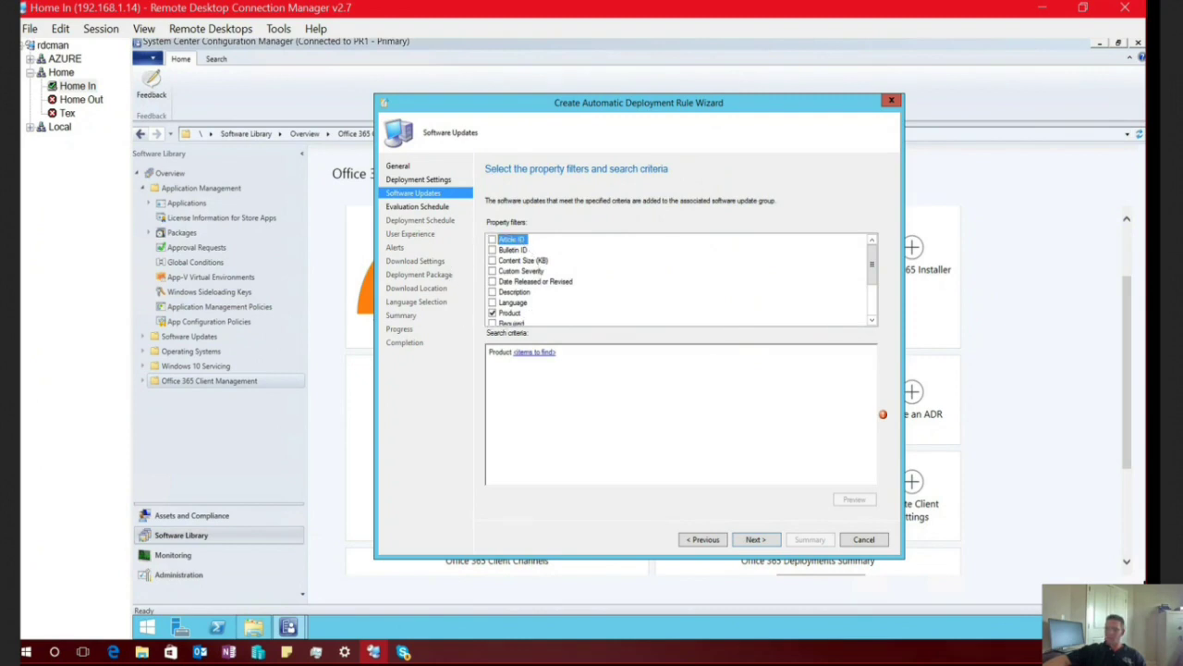
pyautogui.click(492, 281)
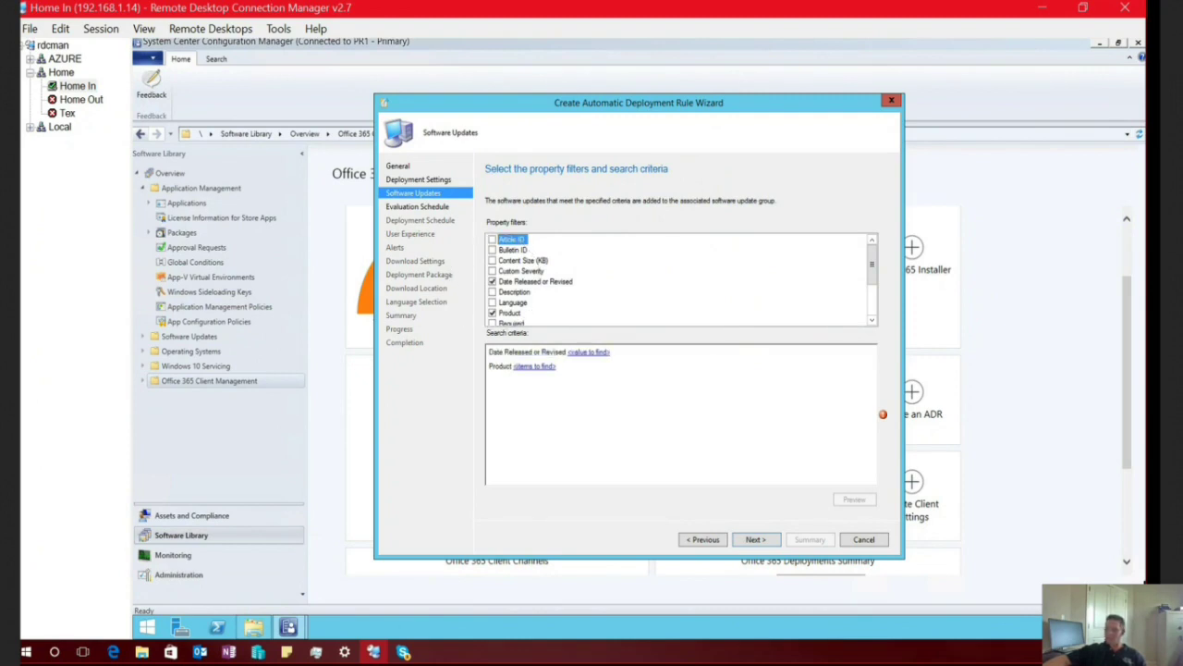
pyautogui.click(492, 281)
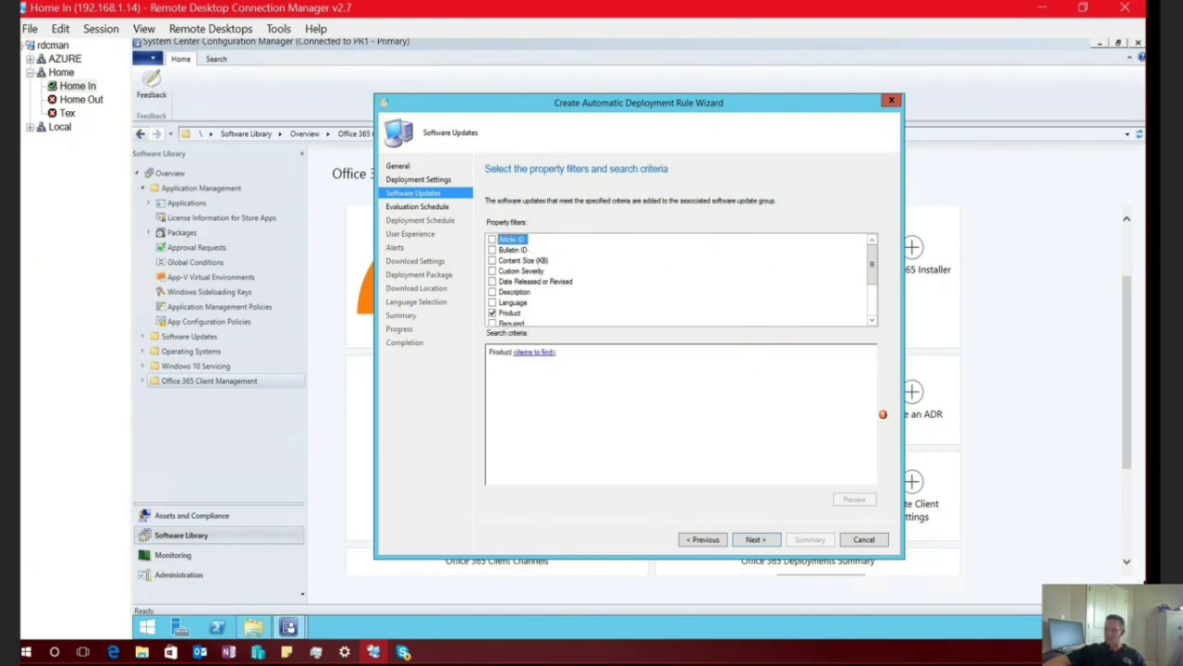
pyautogui.scroll(-1, 680, 278)
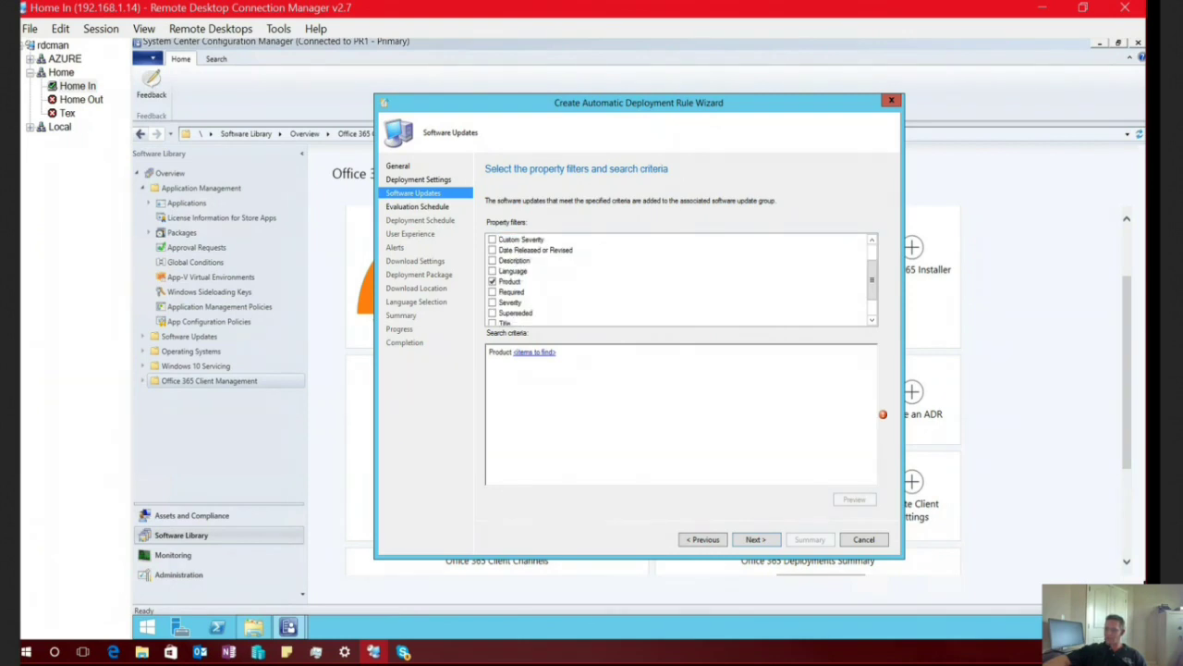
pyautogui.click(492, 312)
# Step: Set the Product search criterion to Office 365 Client and the Superseded criterion to No
pyautogui.click(534, 353)
pyautogui.scroll(-15, 638, 323)
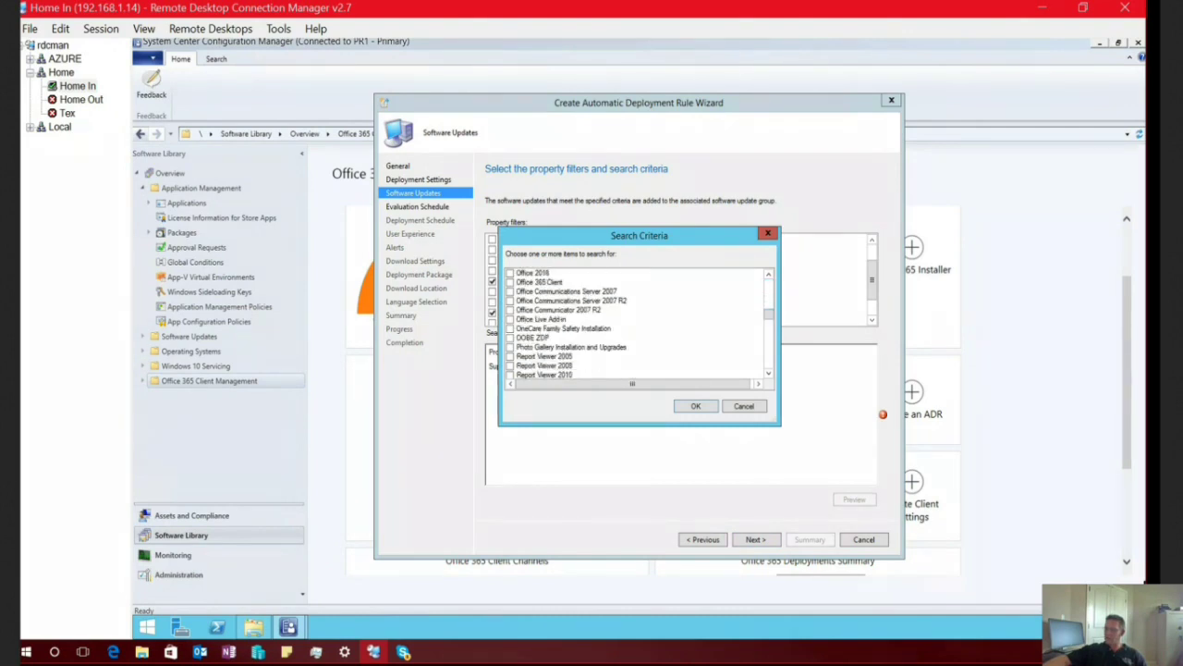
pyautogui.click(509, 282)
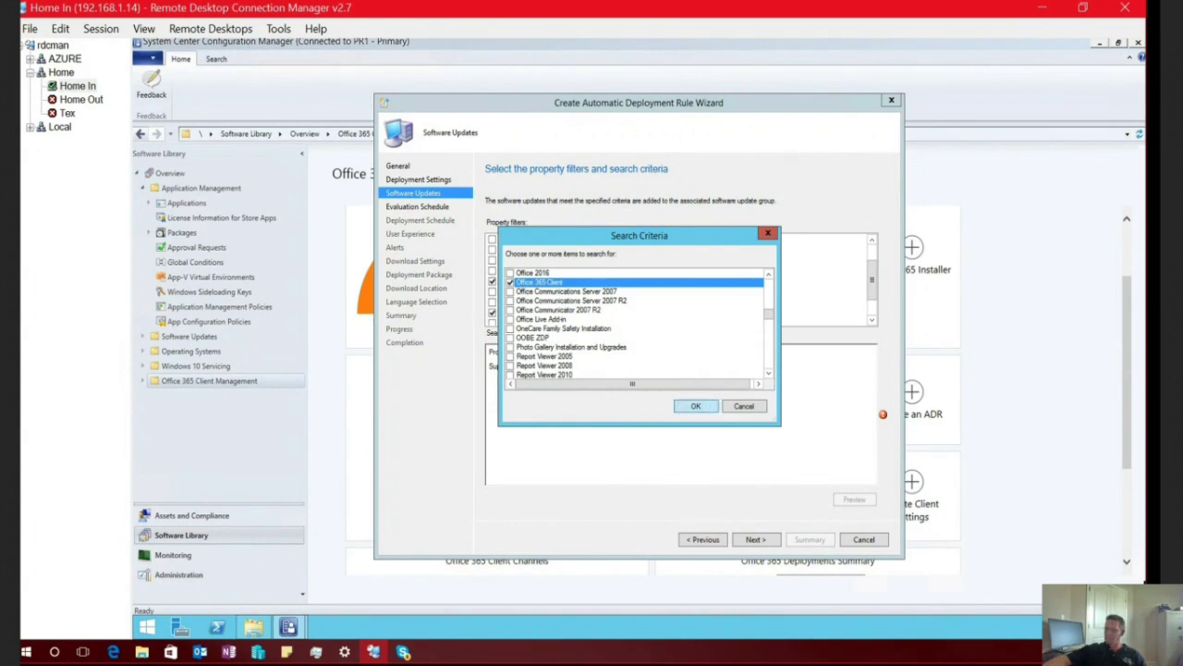
pyautogui.click(695, 406)
pyautogui.click(547, 366)
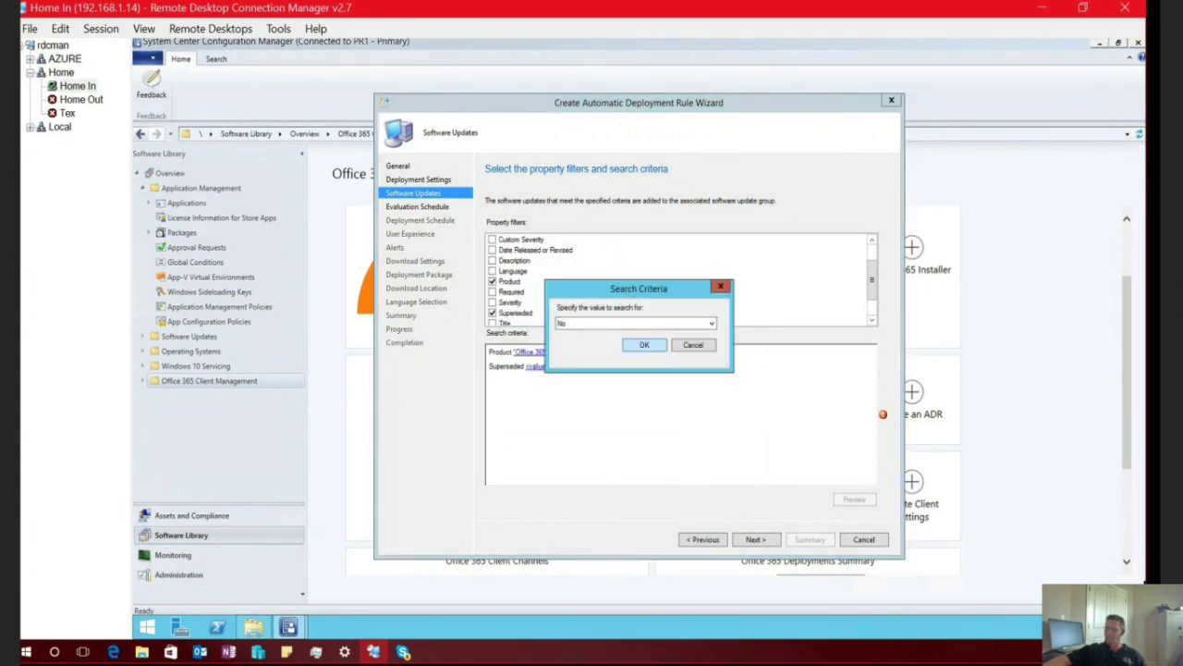
pyautogui.press('Return')
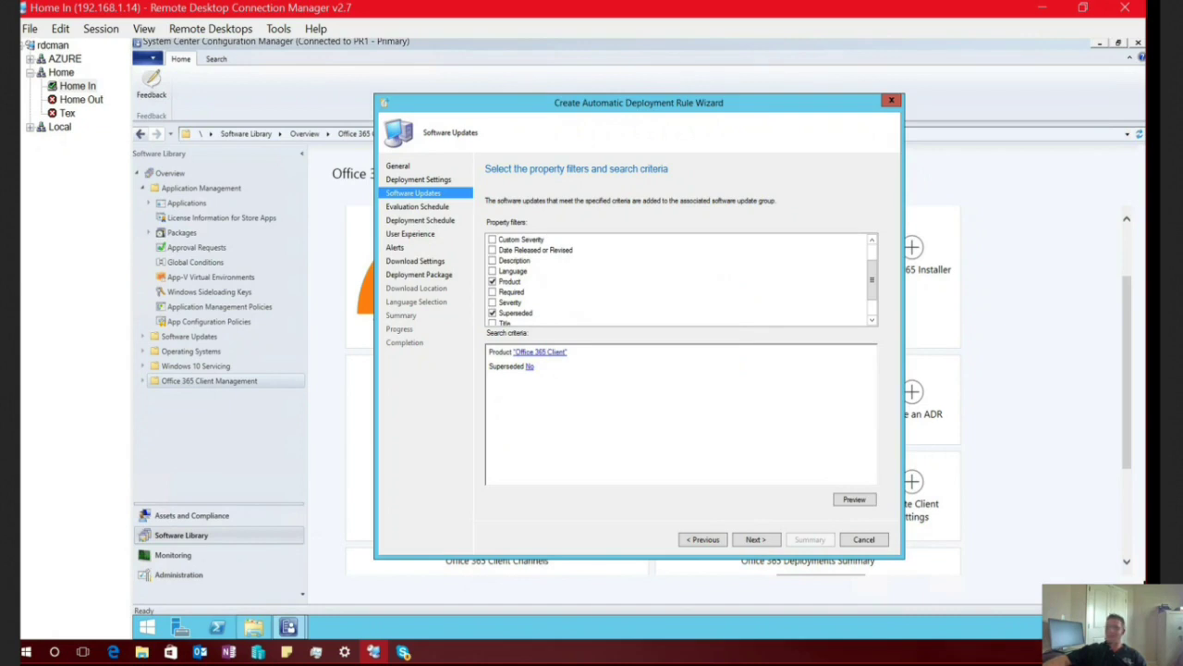
# Step: Preview the updates matching the product and superseded criteria, widening the Title column to read the full update names
pyautogui.click(855, 499)
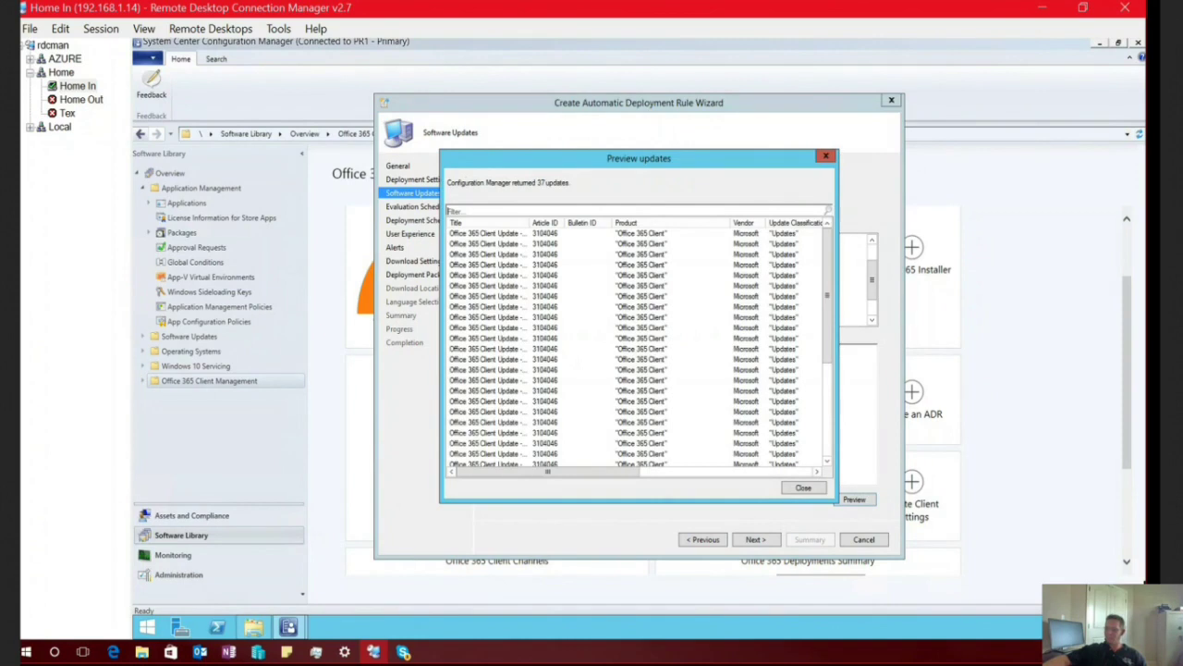
pyautogui.moveTo(531, 223); pyautogui.dragTo(738, 223)
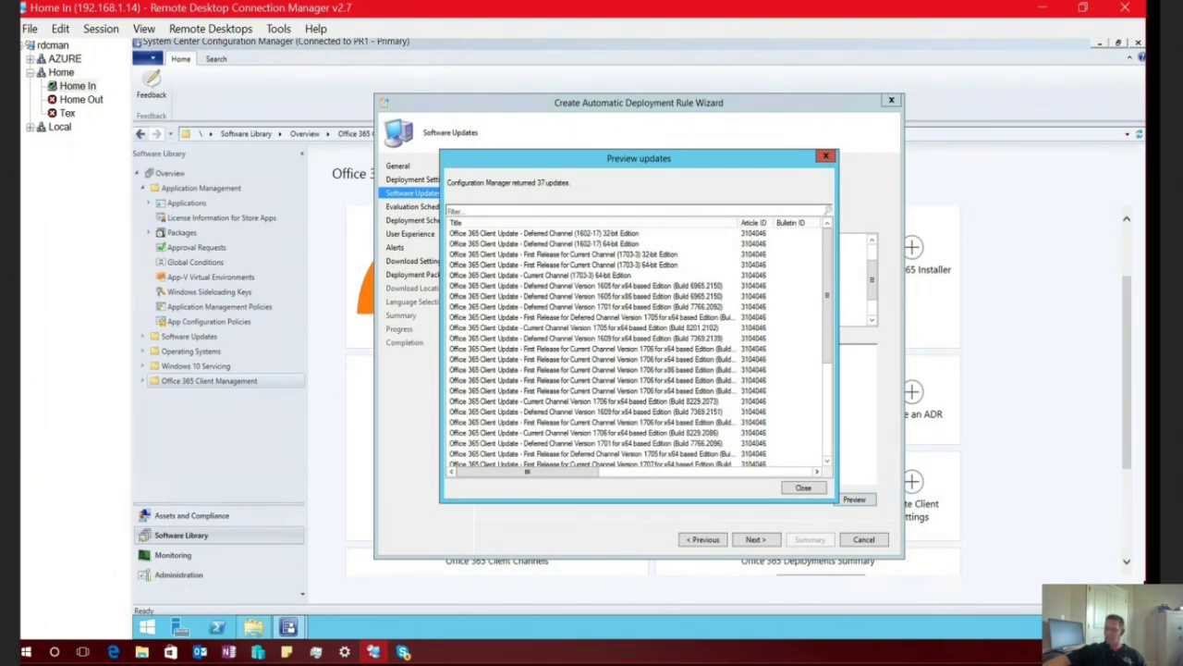
pyautogui.press('Escape')
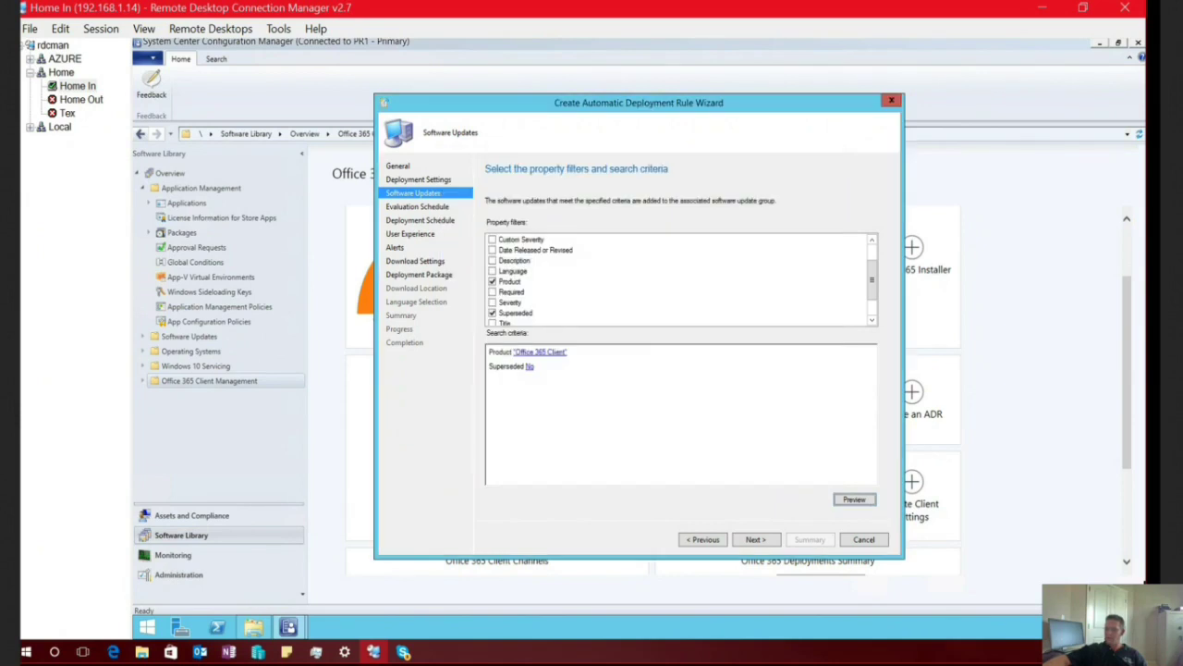
# Step: Add a Title property filter to the rule with the search text "current channel"
pyautogui.click(492, 322)
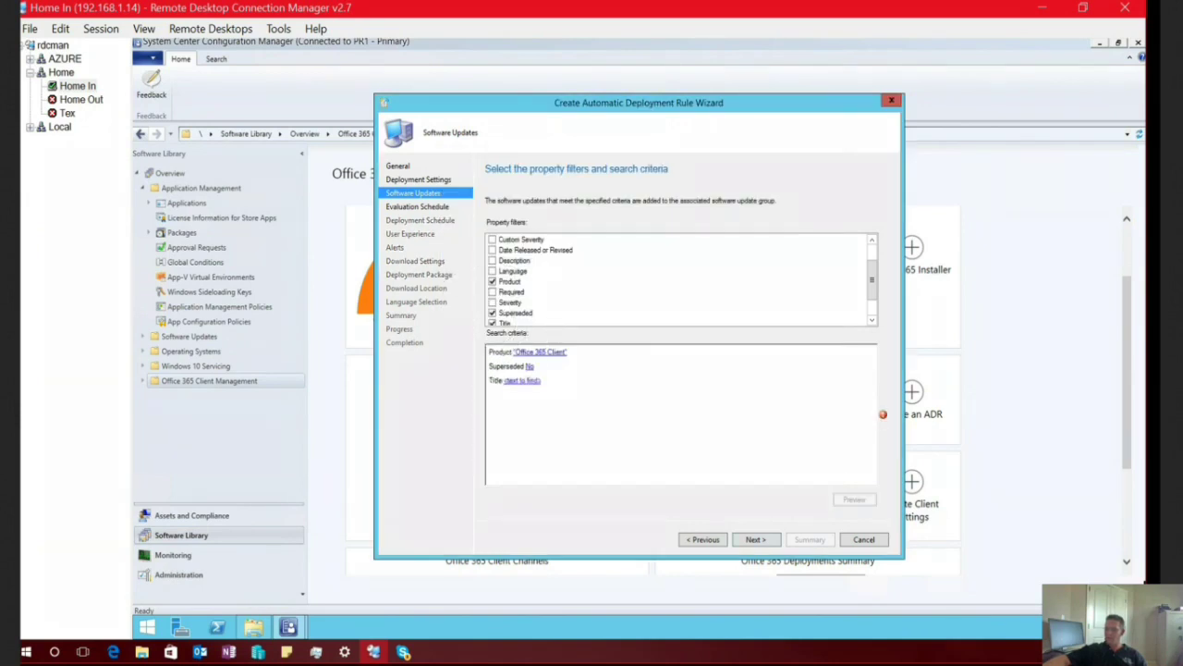
pyautogui.click(522, 380)
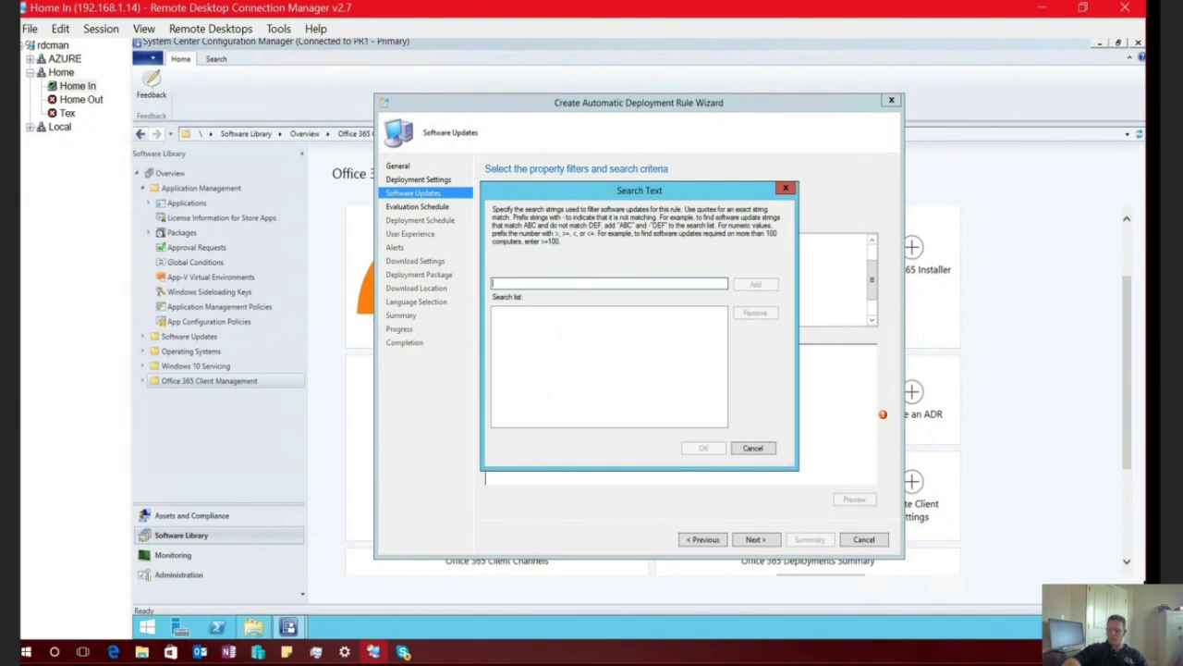
pyautogui.write('current channel')
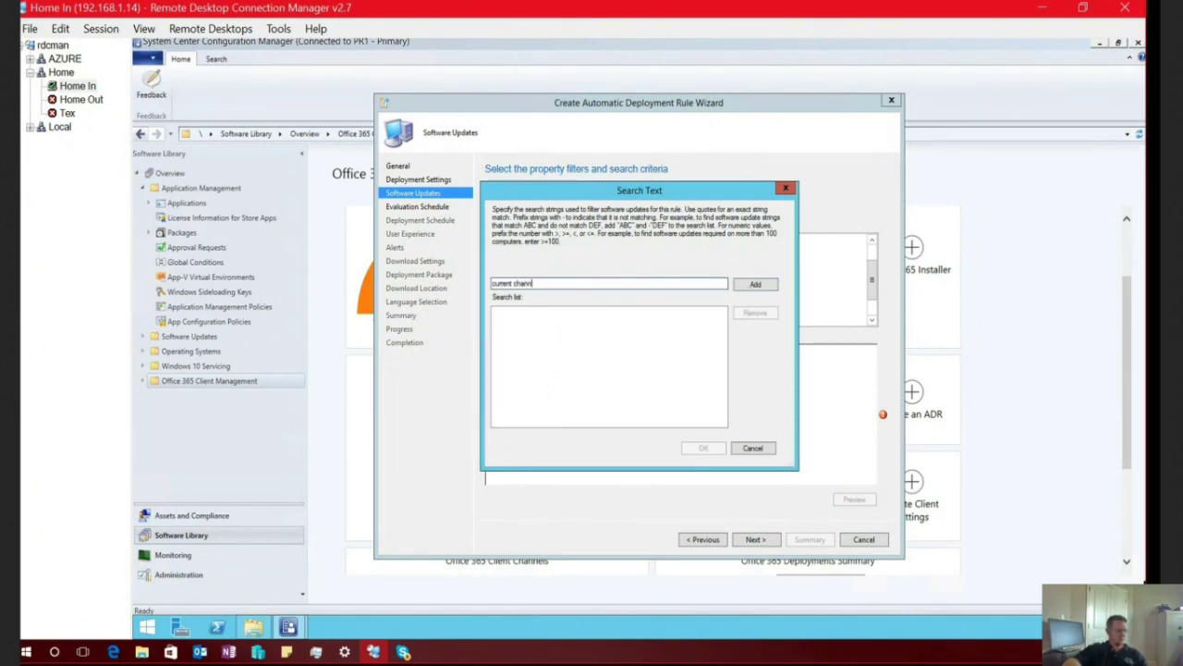
pyautogui.press('Return')
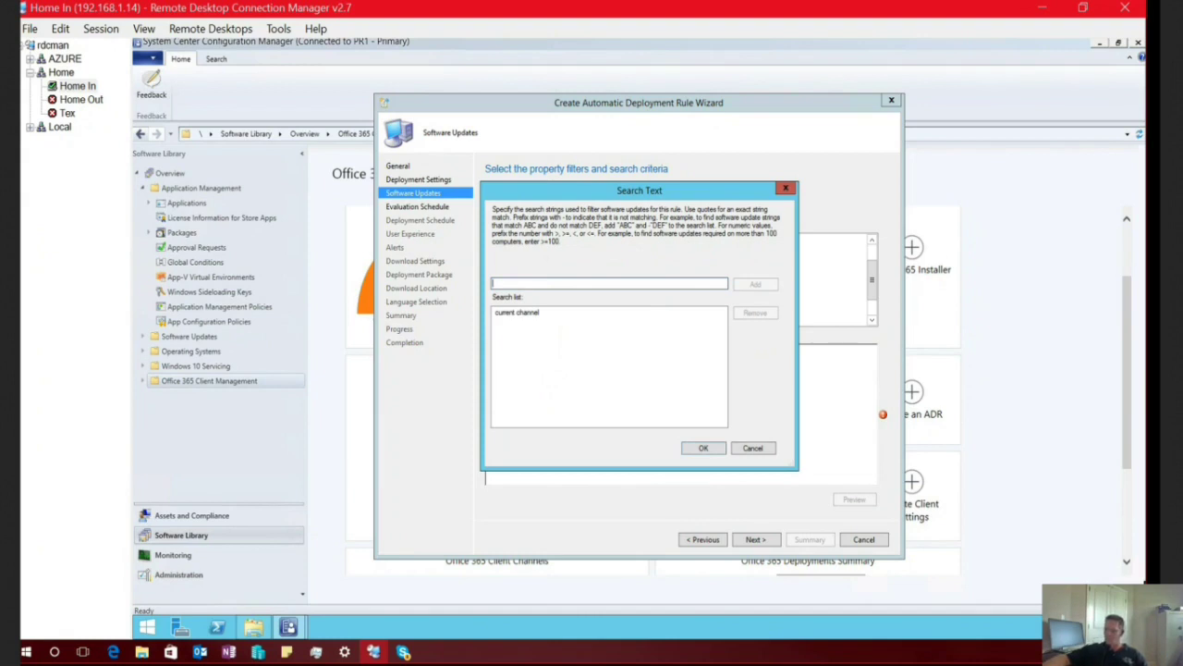
pyautogui.click(703, 448)
# Step: Preview the updates that match with the title filter added and examine which channels and versions their full titles name
pyautogui.click(852, 498)
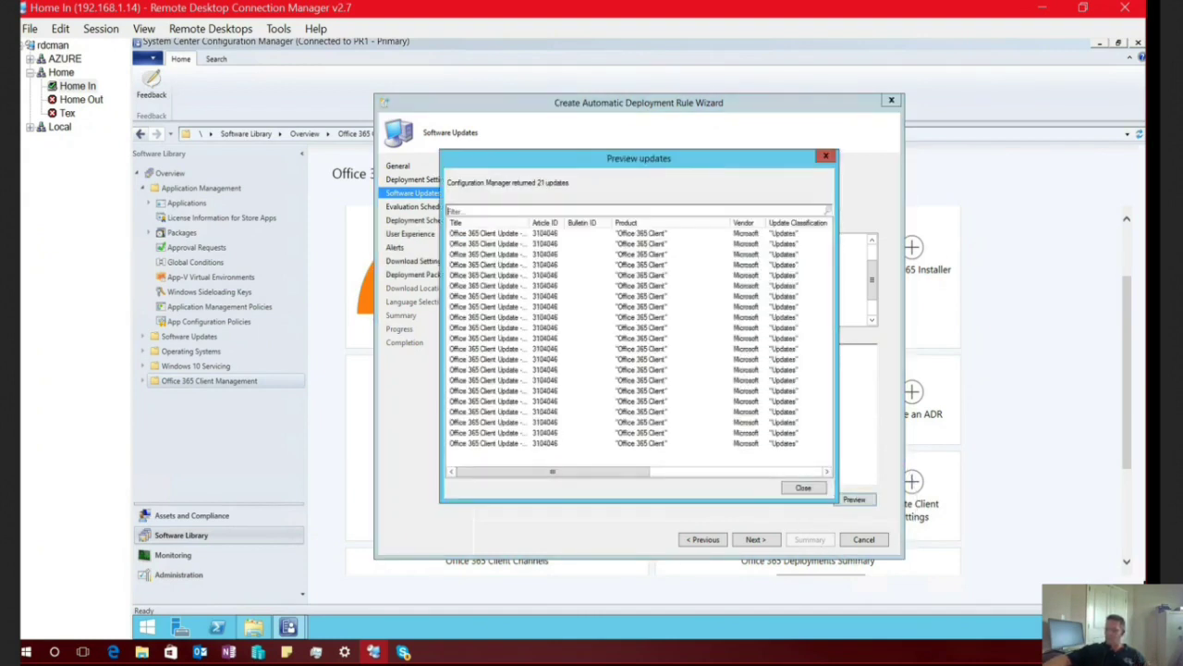
pyautogui.moveTo(529, 223); pyautogui.dragTo(705, 223)
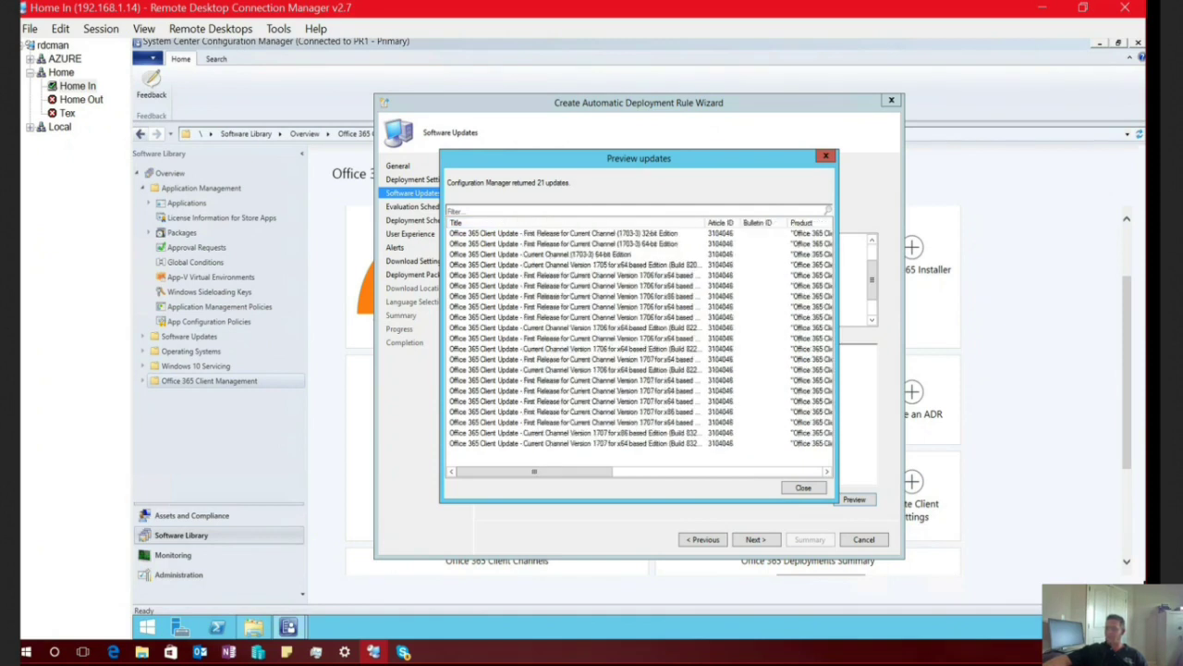
pyautogui.click(564, 233)
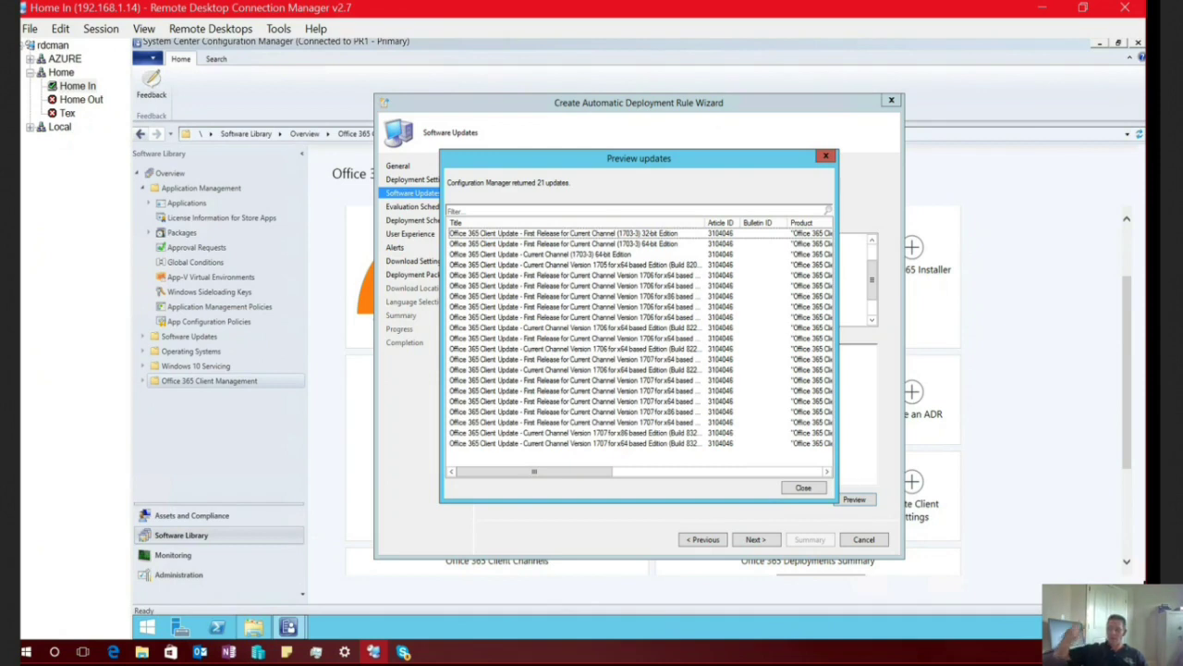
pyautogui.click(801, 487)
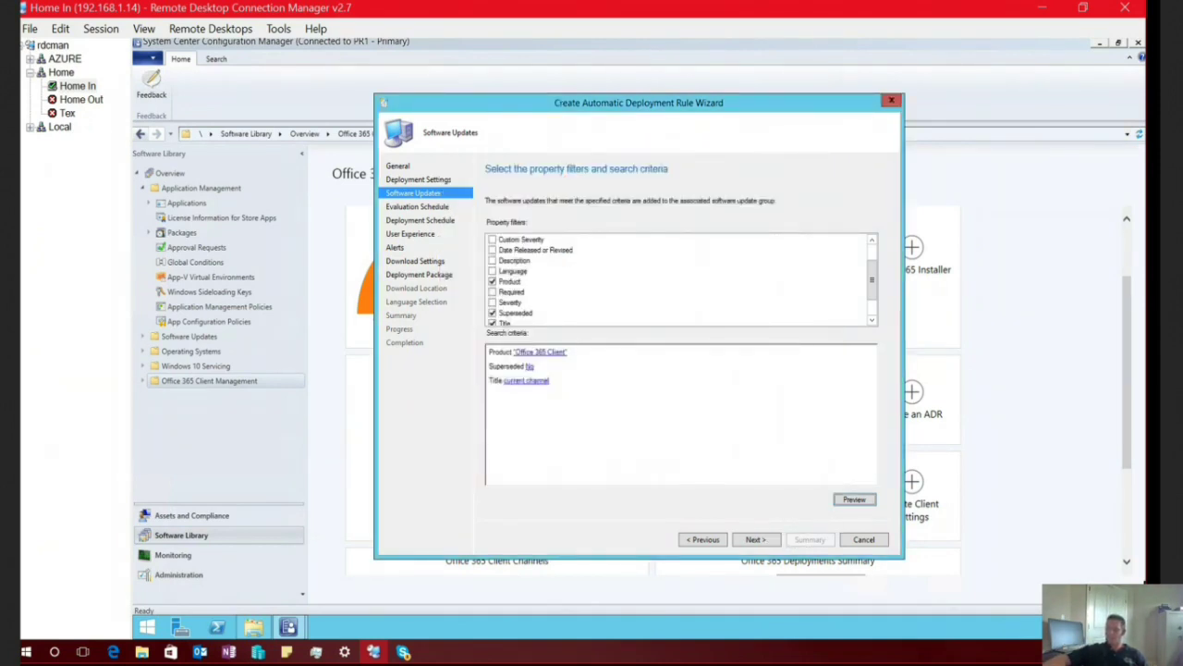
# Step: Schedule the rule to run on the third Wednesday of every month and proceed to the deployment schedule
pyautogui.click(757, 539)
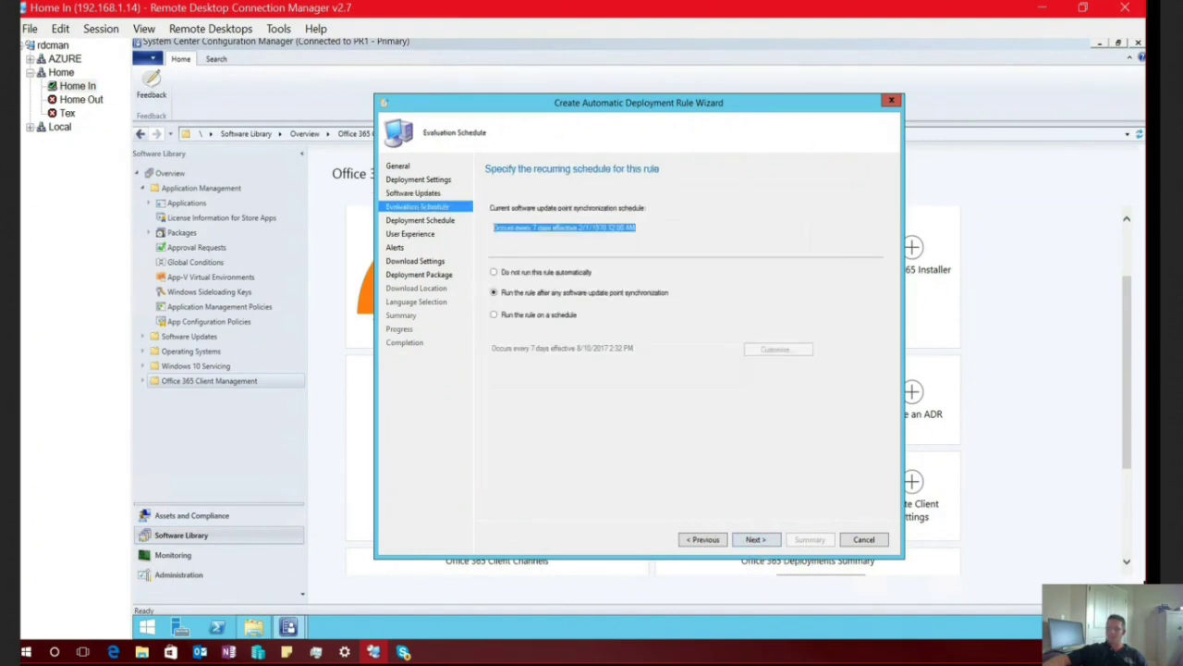
pyautogui.click(494, 314)
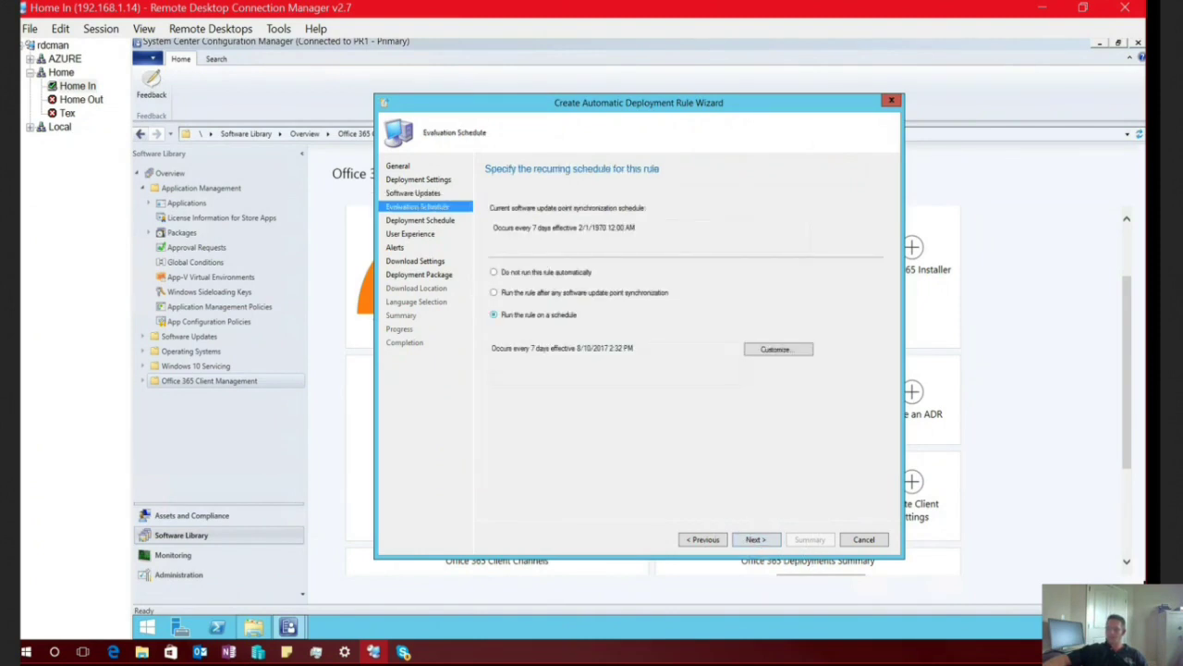
pyautogui.click(779, 348)
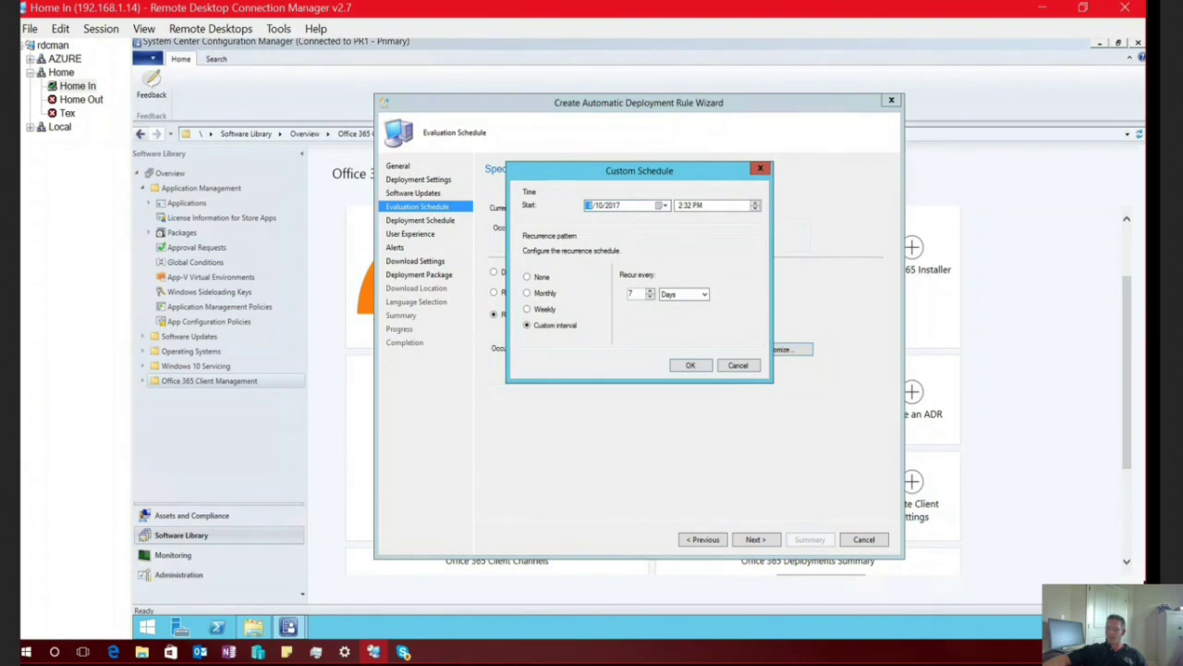
pyautogui.click(527, 292)
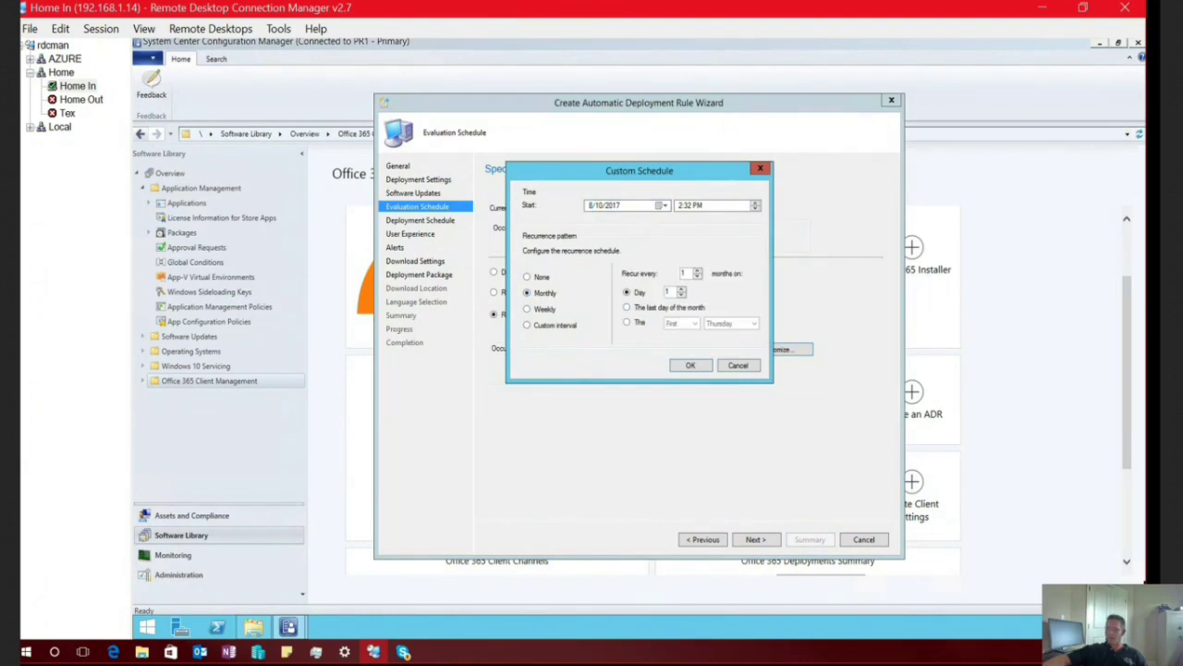
pyautogui.click(627, 322)
pyautogui.click(682, 323)
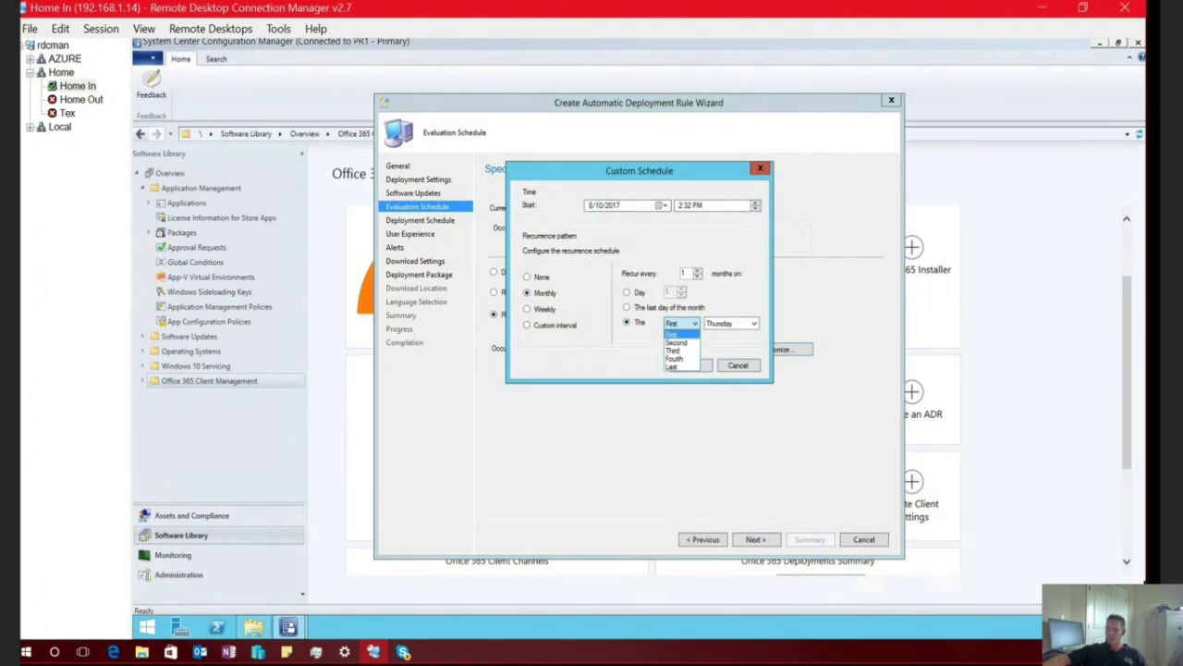
pyautogui.click(673, 350)
pyautogui.click(730, 322)
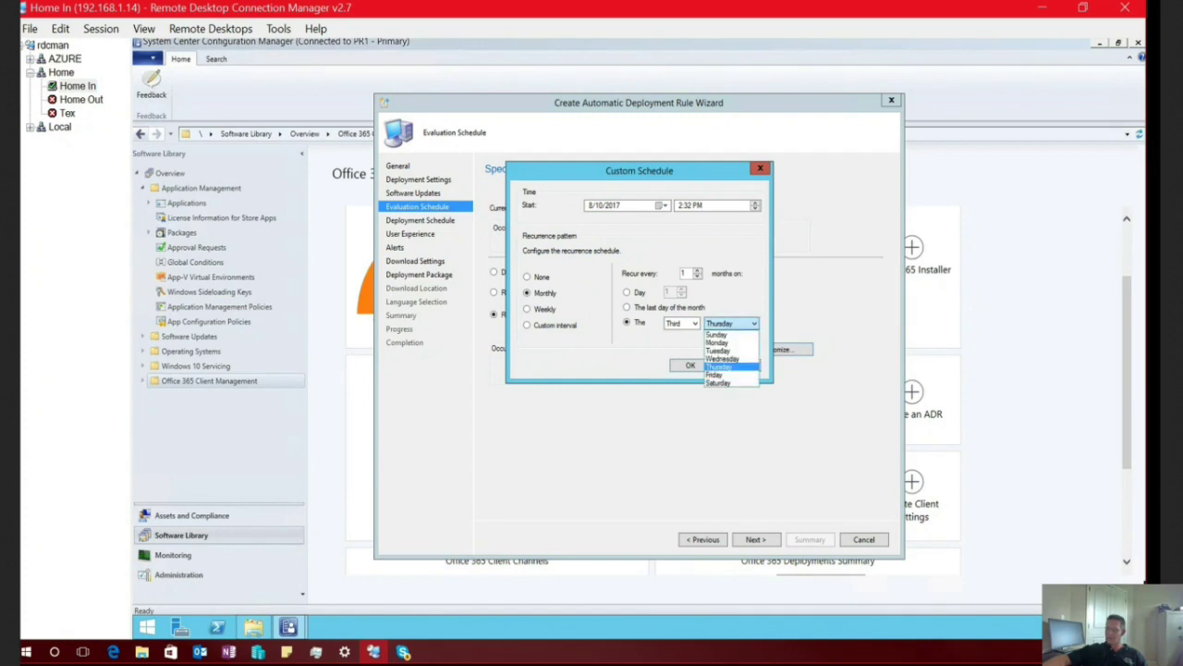
pyautogui.click(723, 358)
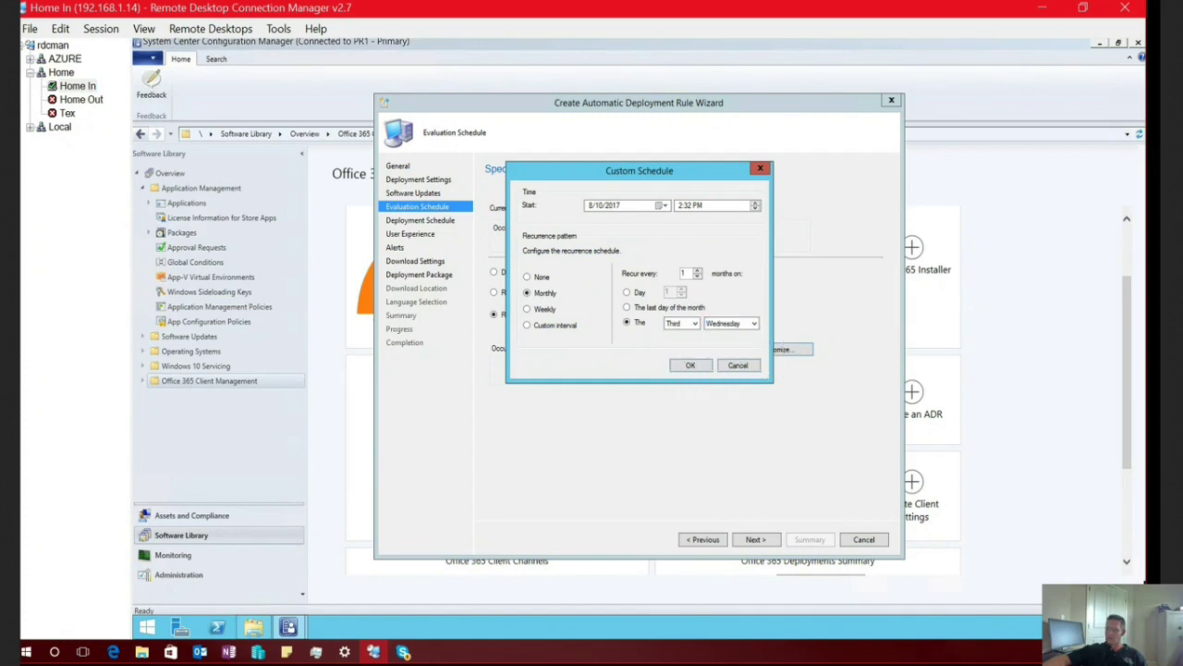
pyautogui.press('Return')
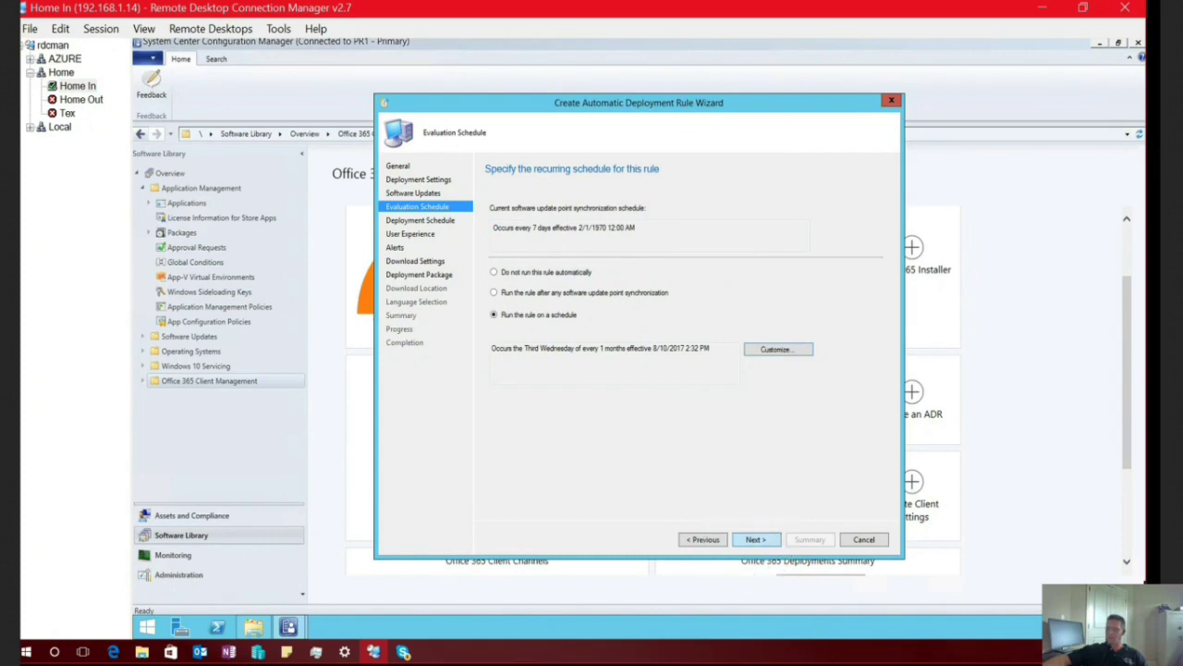
pyautogui.press('Return')
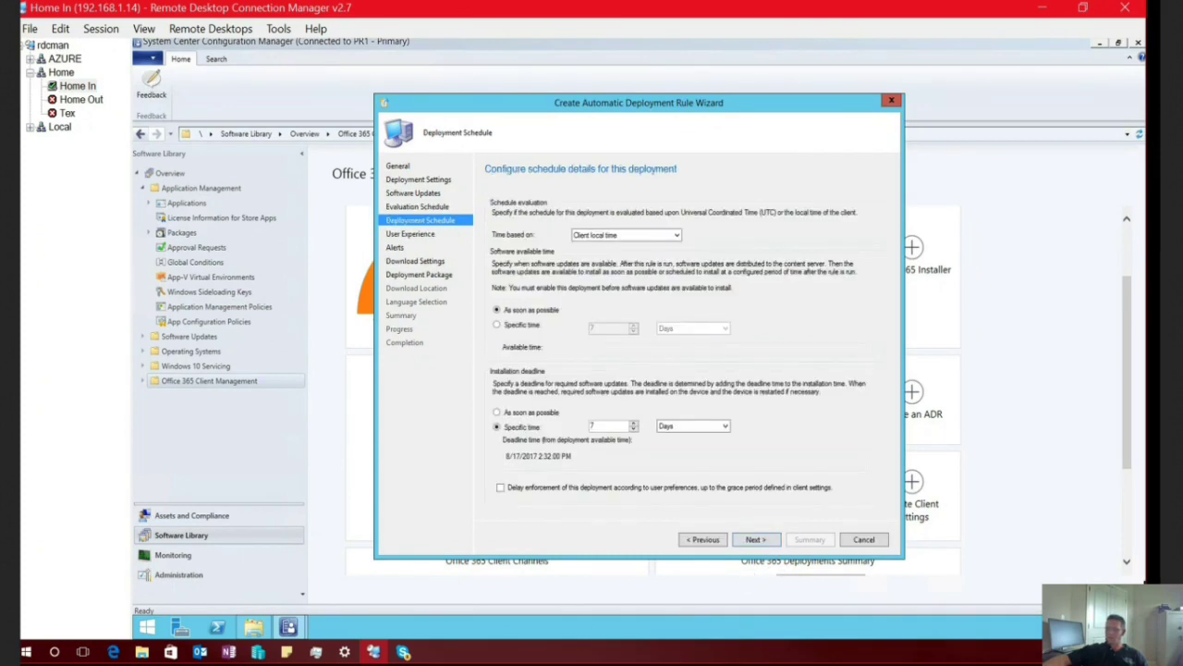
# Step: Set the installation deadline to As soon as possible and user notifications to Display in Software Center and show all notifications, continuing to the alerts
pyautogui.click(496, 412)
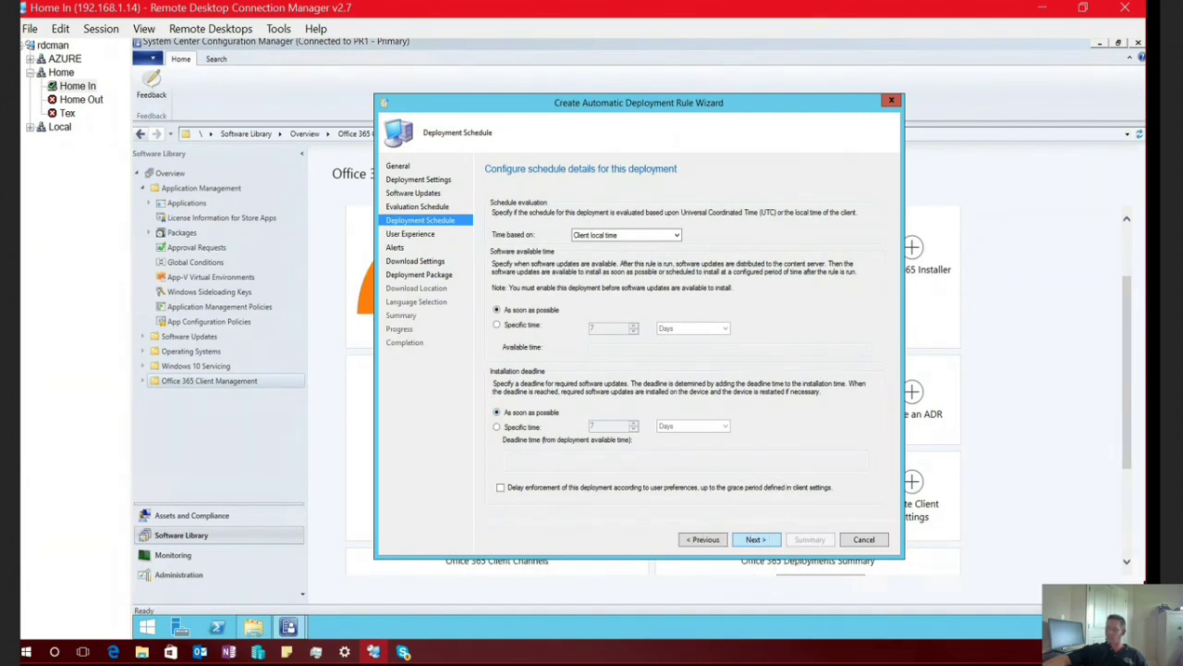
pyautogui.click(756, 539)
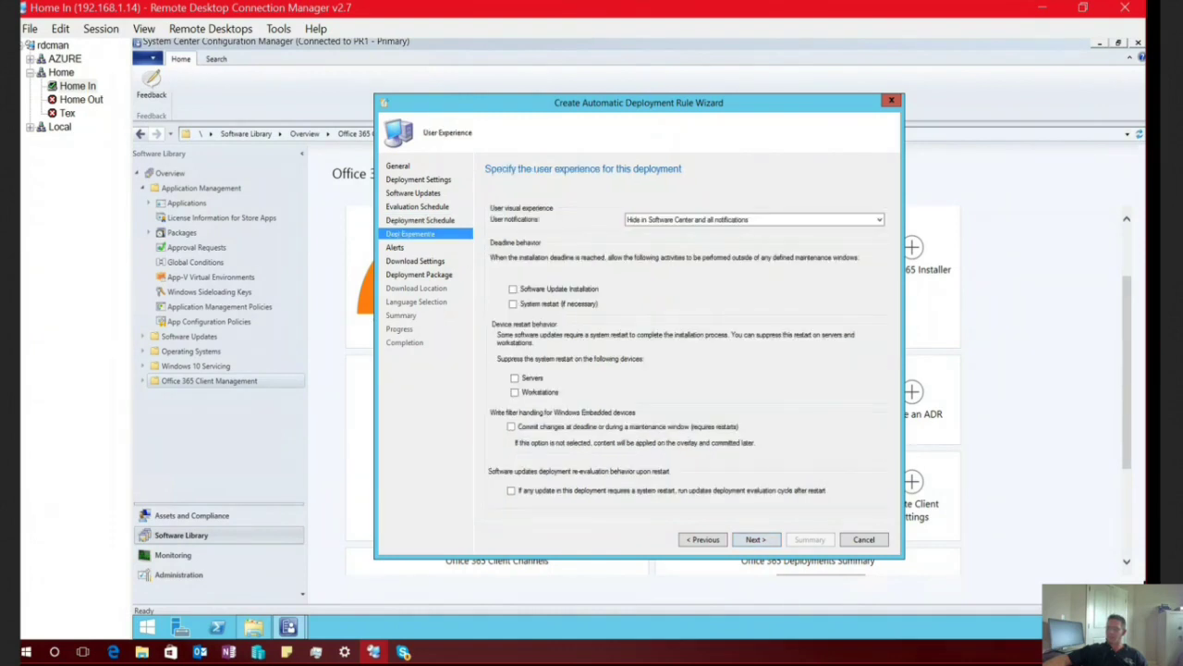
pyautogui.click(726, 219)
pyautogui.click(702, 230)
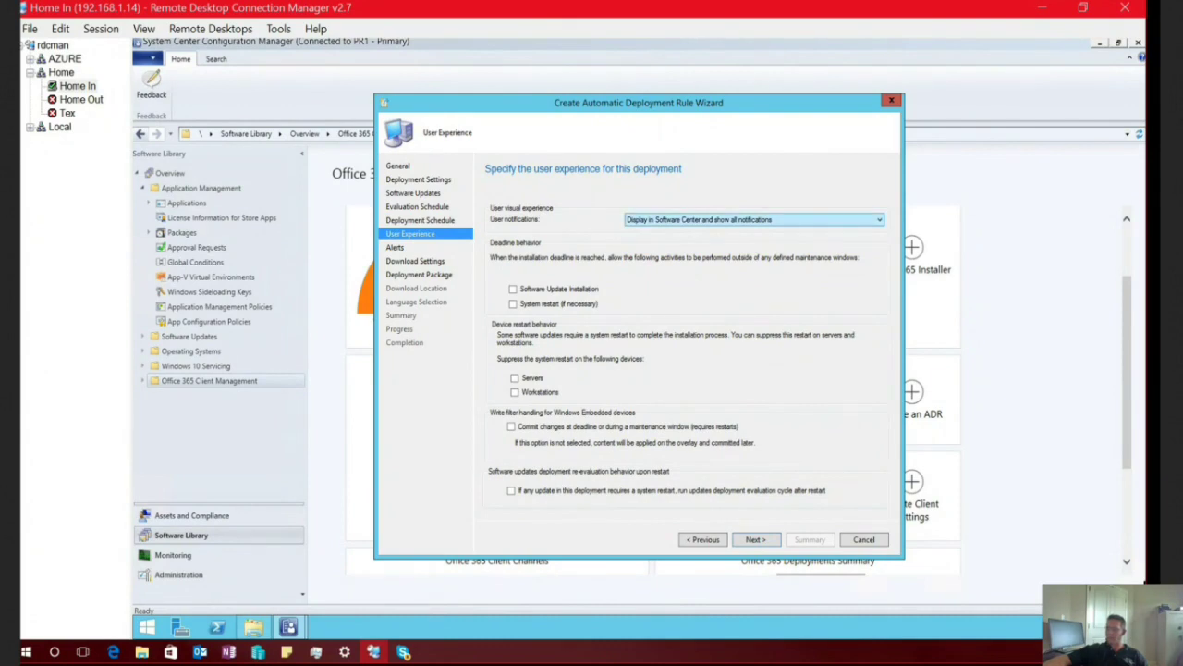
pyautogui.click(726, 219)
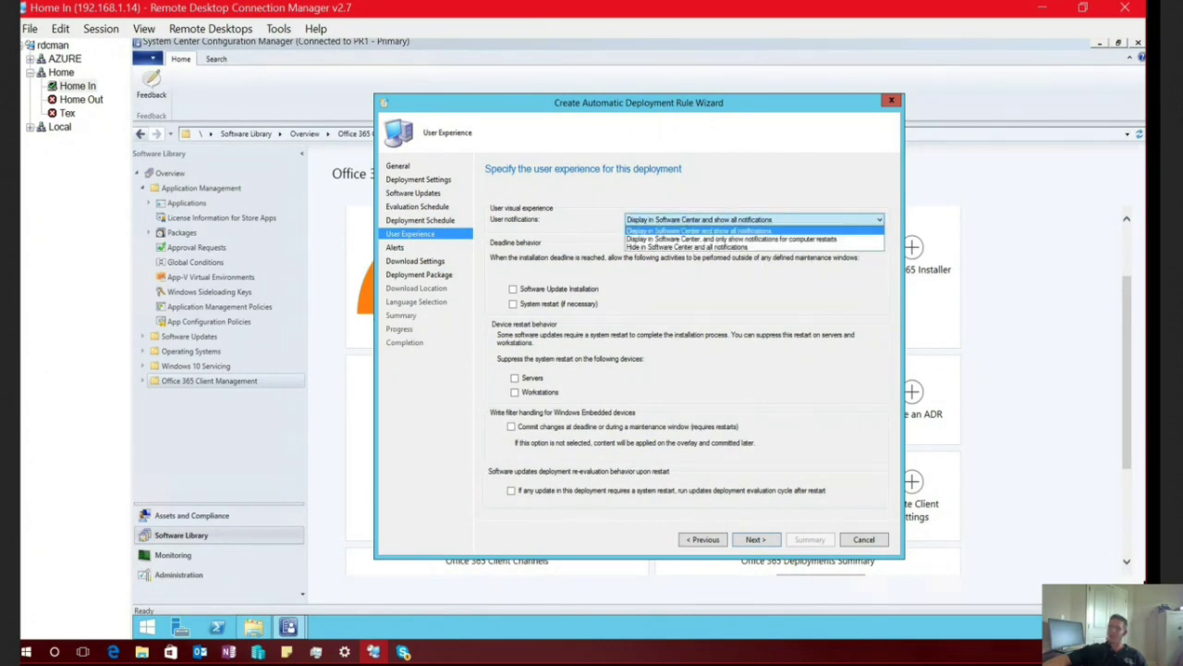
pyautogui.press('Escape')
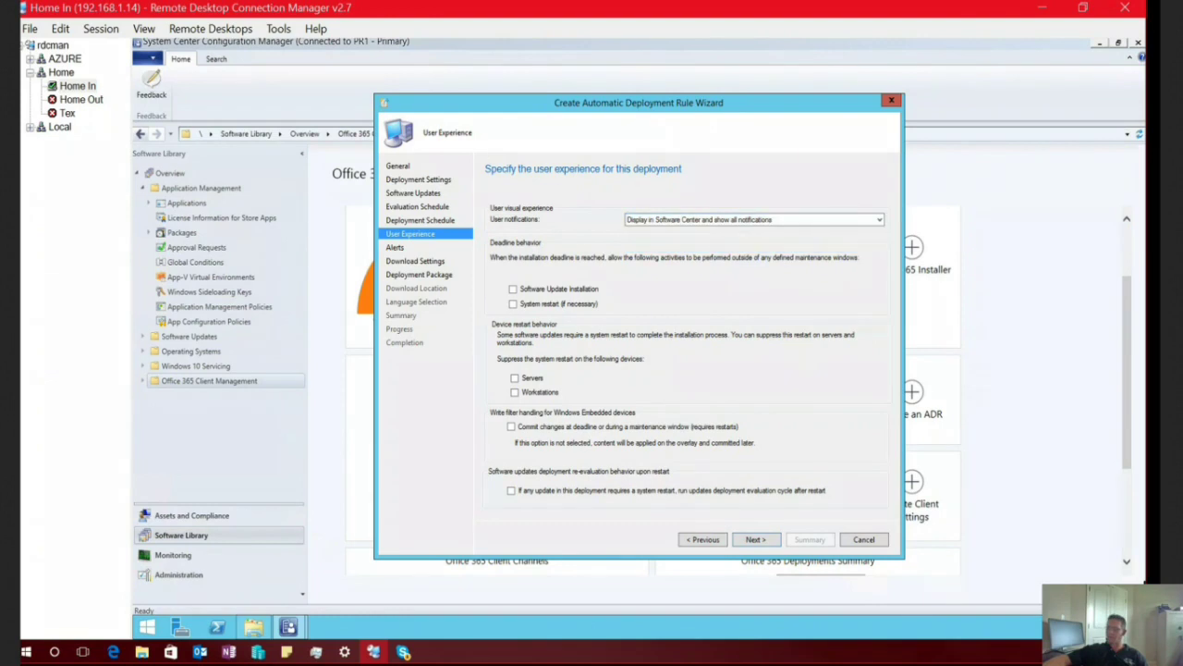
pyautogui.click(755, 539)
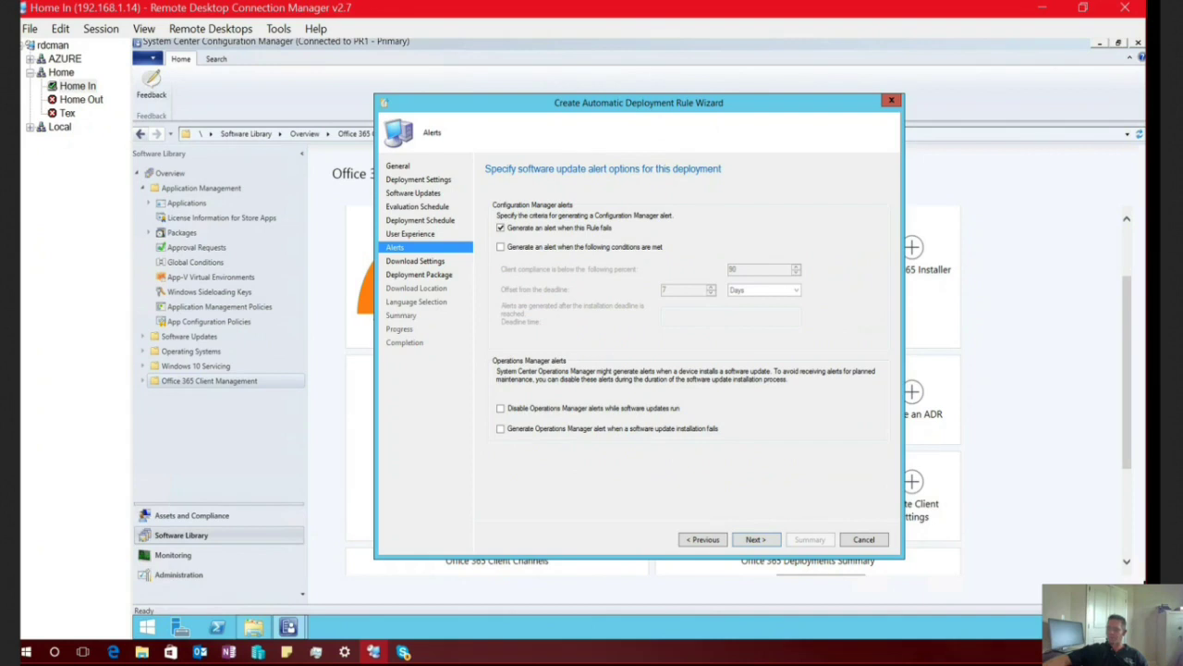
# Step: Accept the default alert and download settings, select the O365 Delete deployment package, and proceed to the download location
pyautogui.click(755, 539)
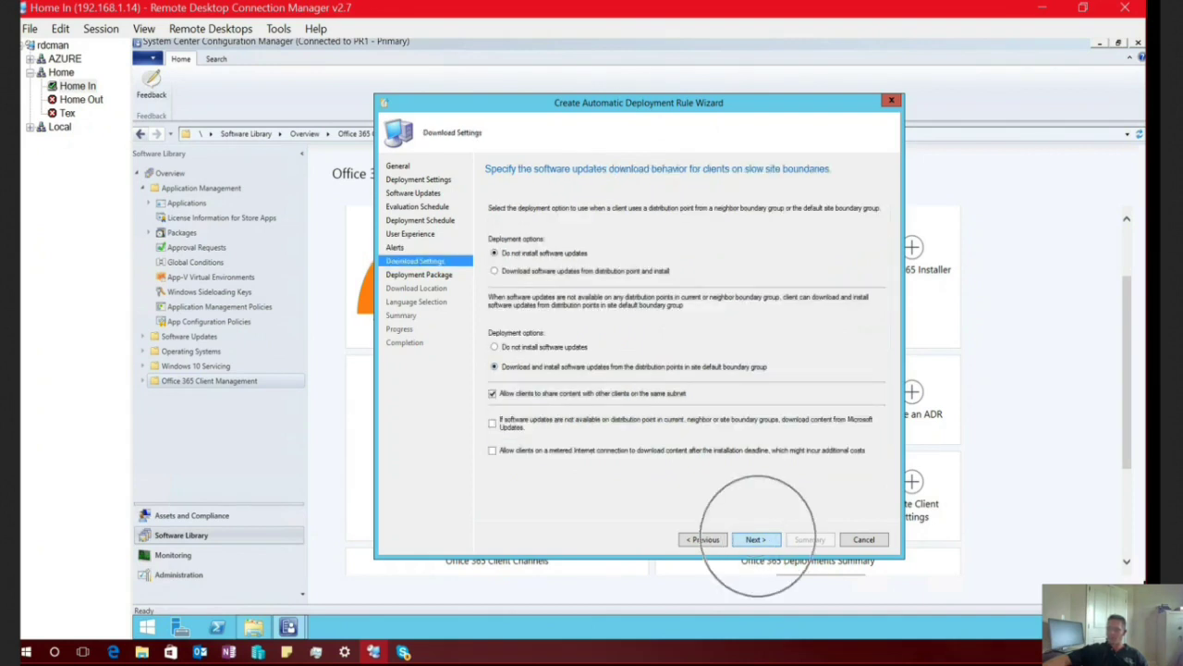
pyautogui.click(755, 539)
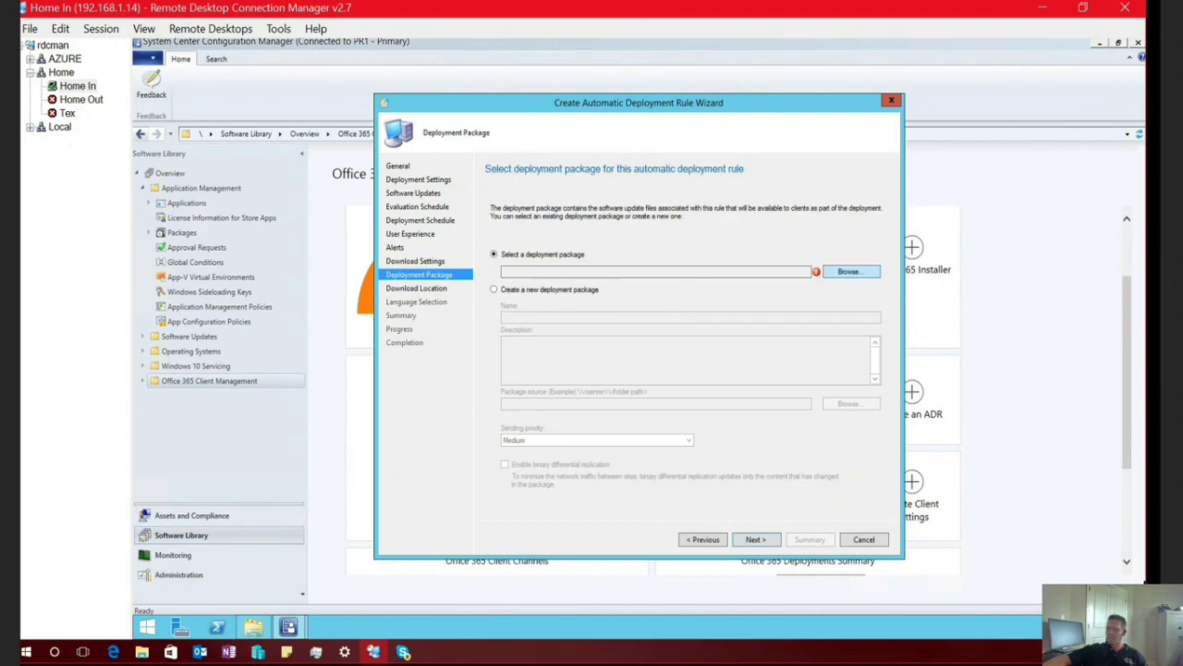
pyautogui.click(851, 271)
pyautogui.click(578, 243)
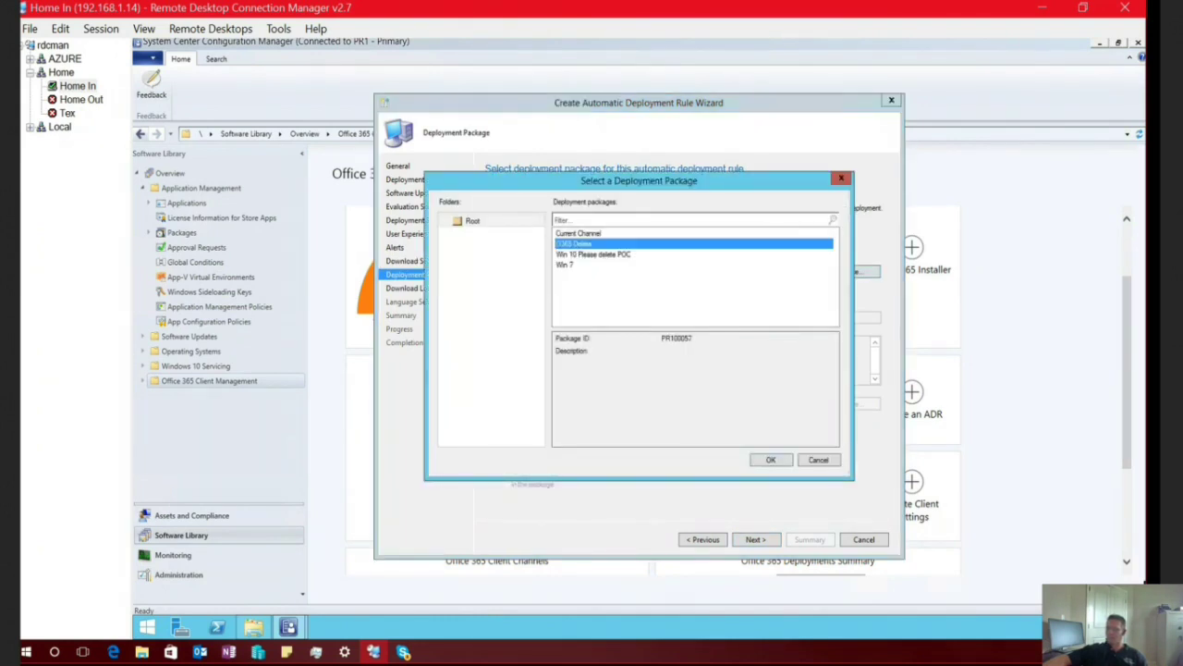
pyautogui.click(770, 459)
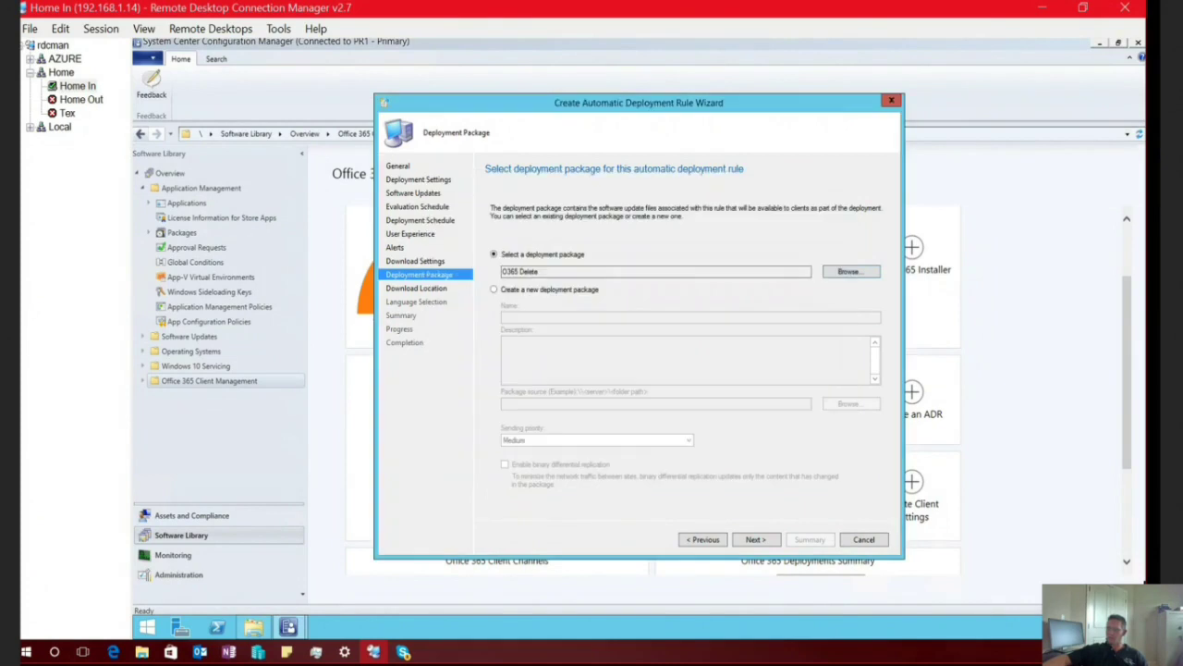
pyautogui.click(758, 540)
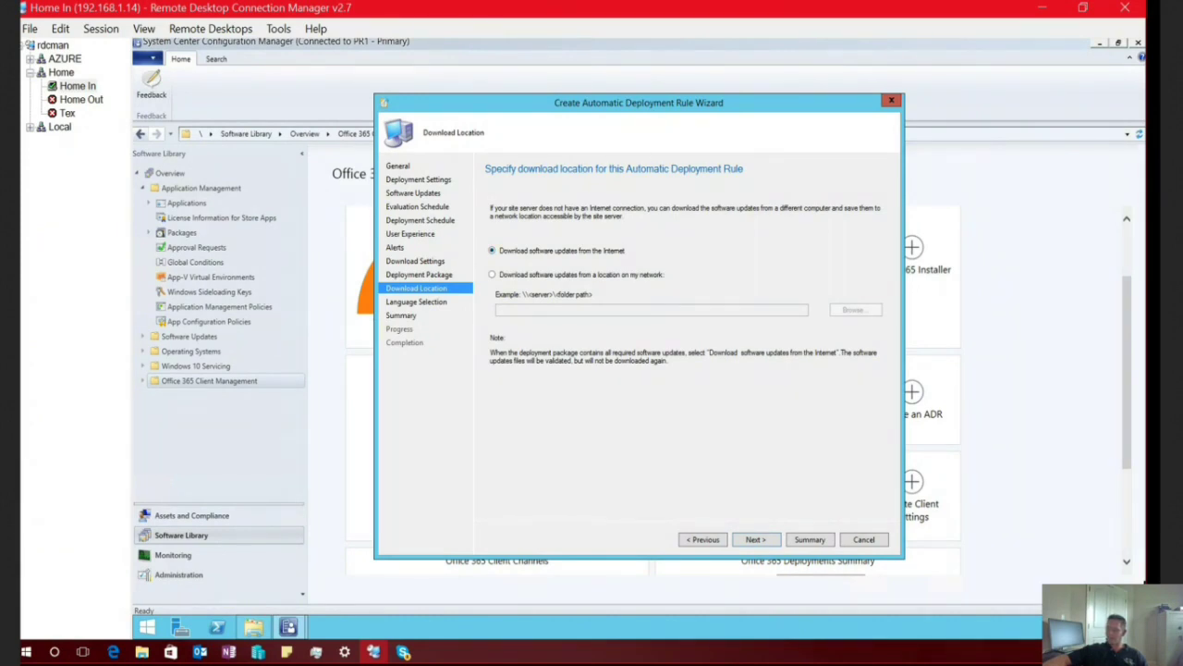
# Step: Keep the Internet download location and English update files, review the summary, and finish creating the O365 Current Channel 2 automatic deployment rule
pyautogui.click(755, 539)
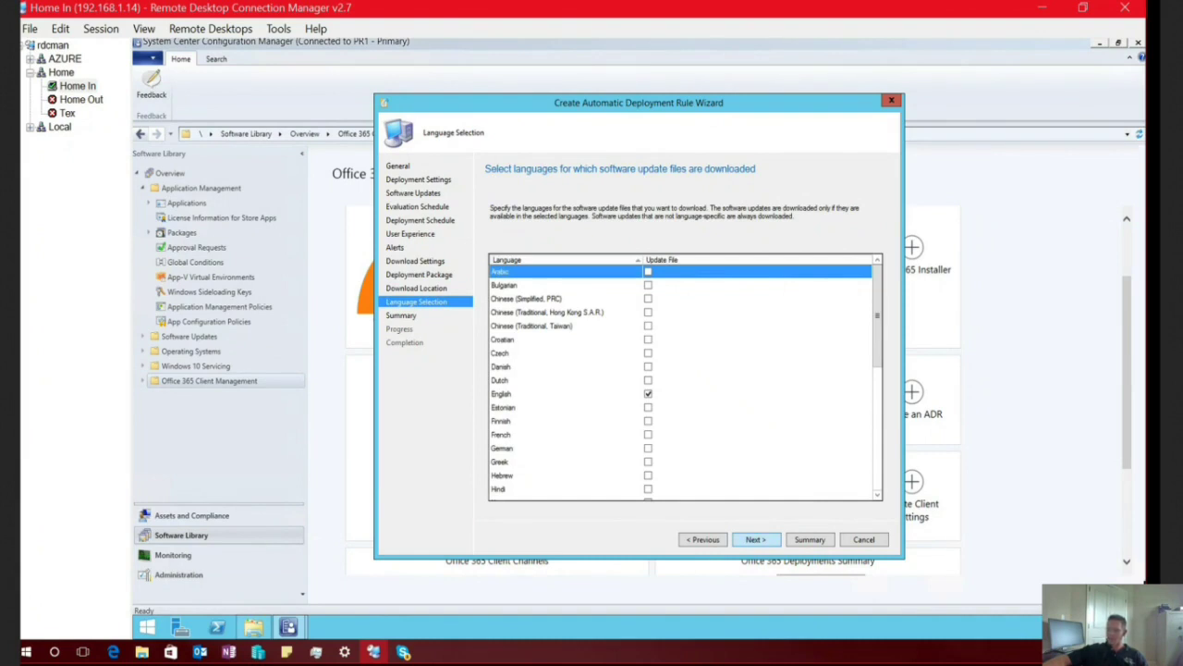
pyautogui.click(760, 536)
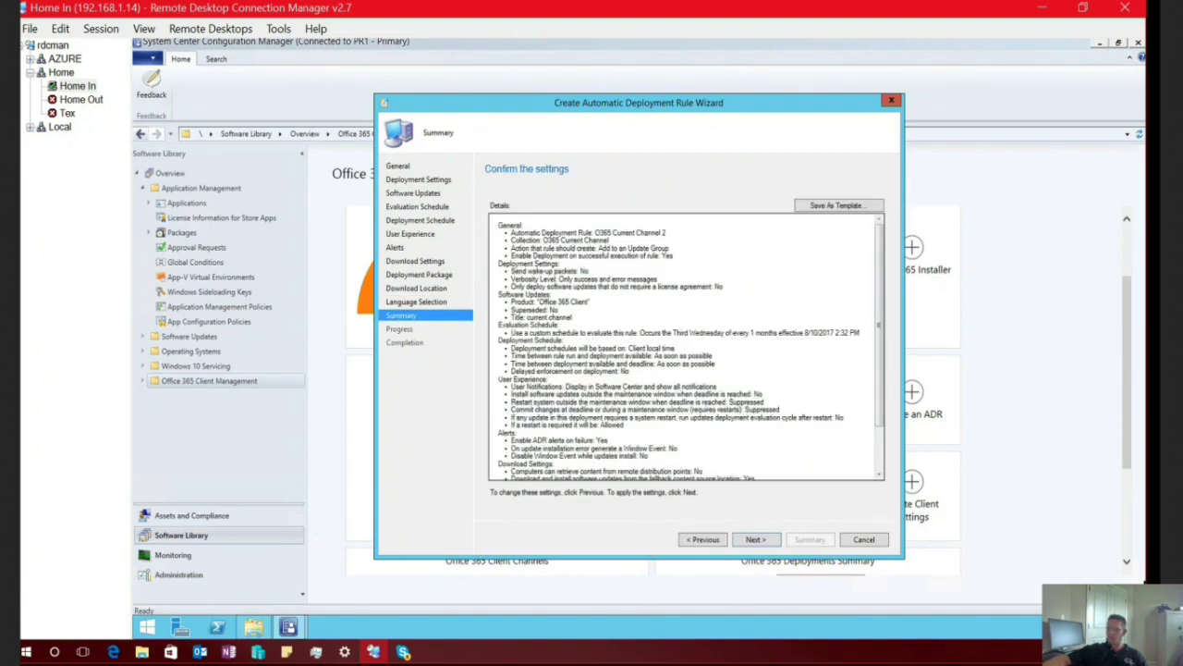
pyautogui.moveTo(542, 241); pyautogui.dragTo(609, 240)
pyautogui.click(610, 240)
pyautogui.moveTo(525, 226); pyautogui.dragTo(665, 233)
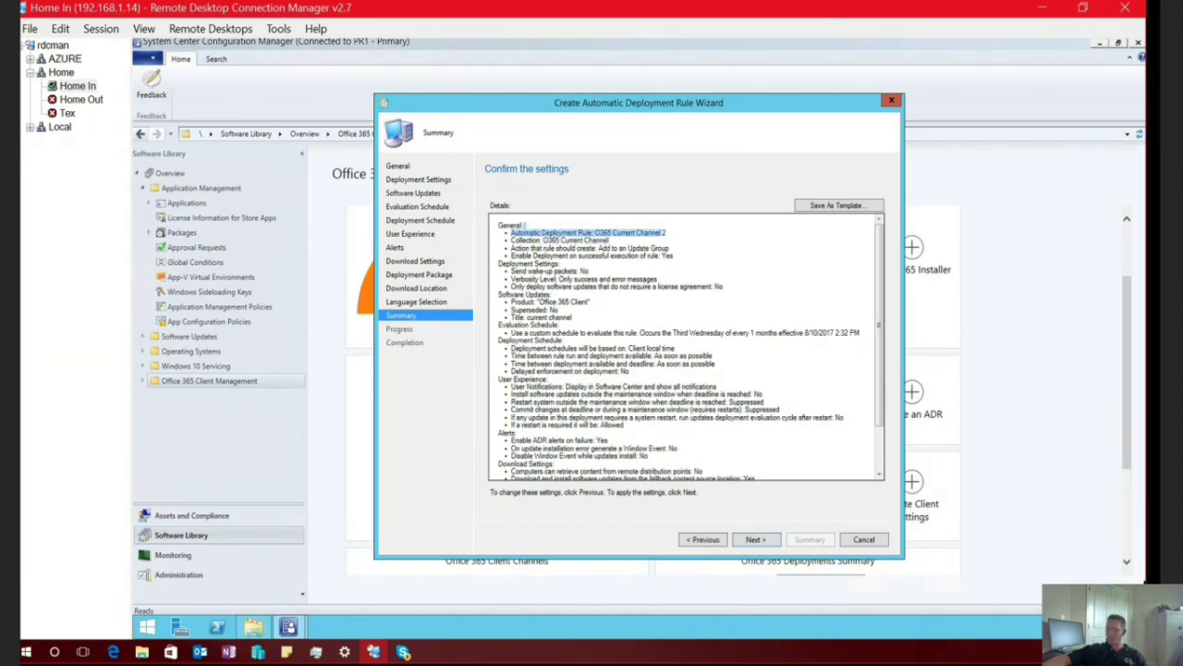
pyautogui.scroll(-2, 684, 347)
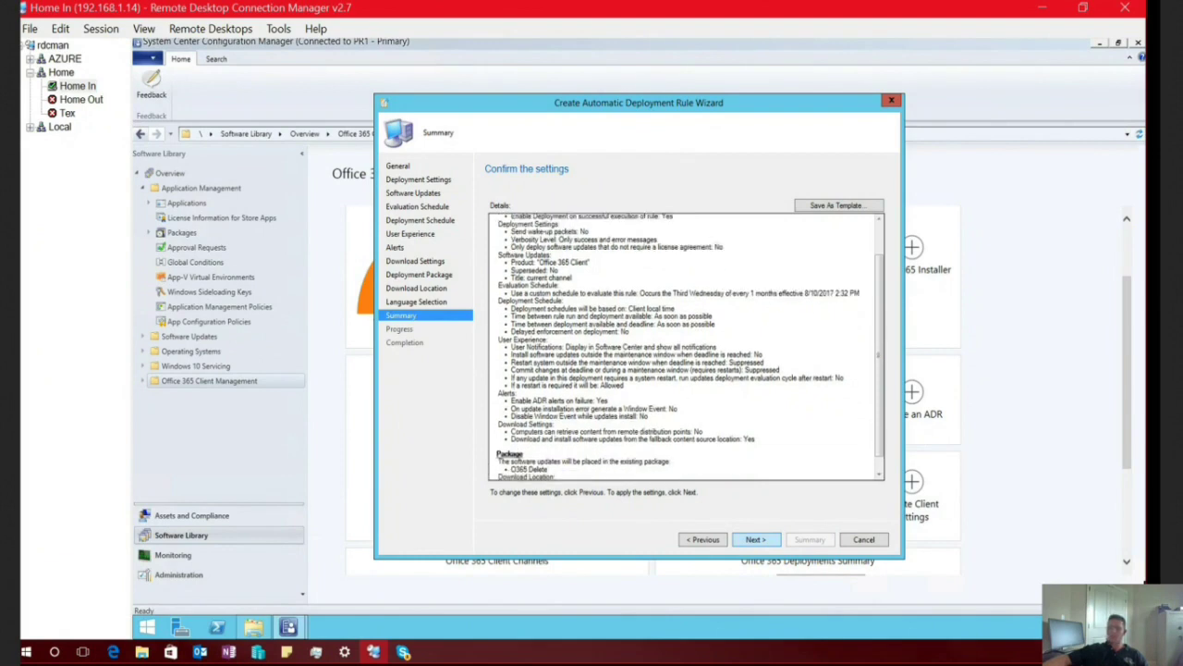
pyautogui.click(755, 539)
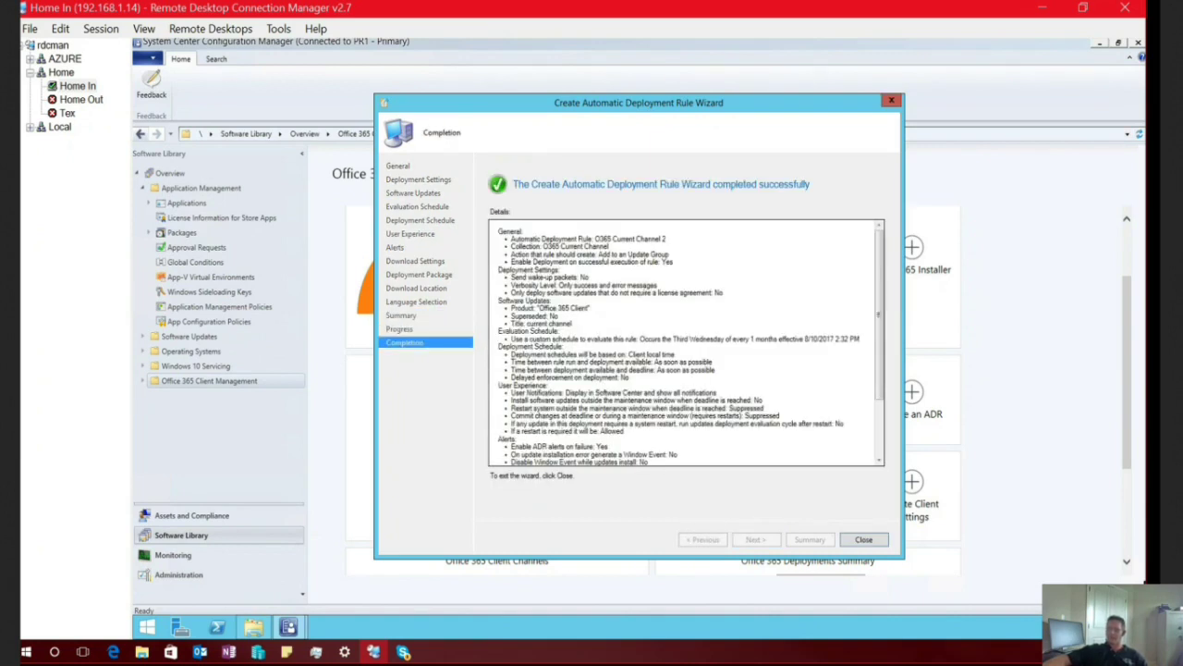
pyautogui.press('Return')
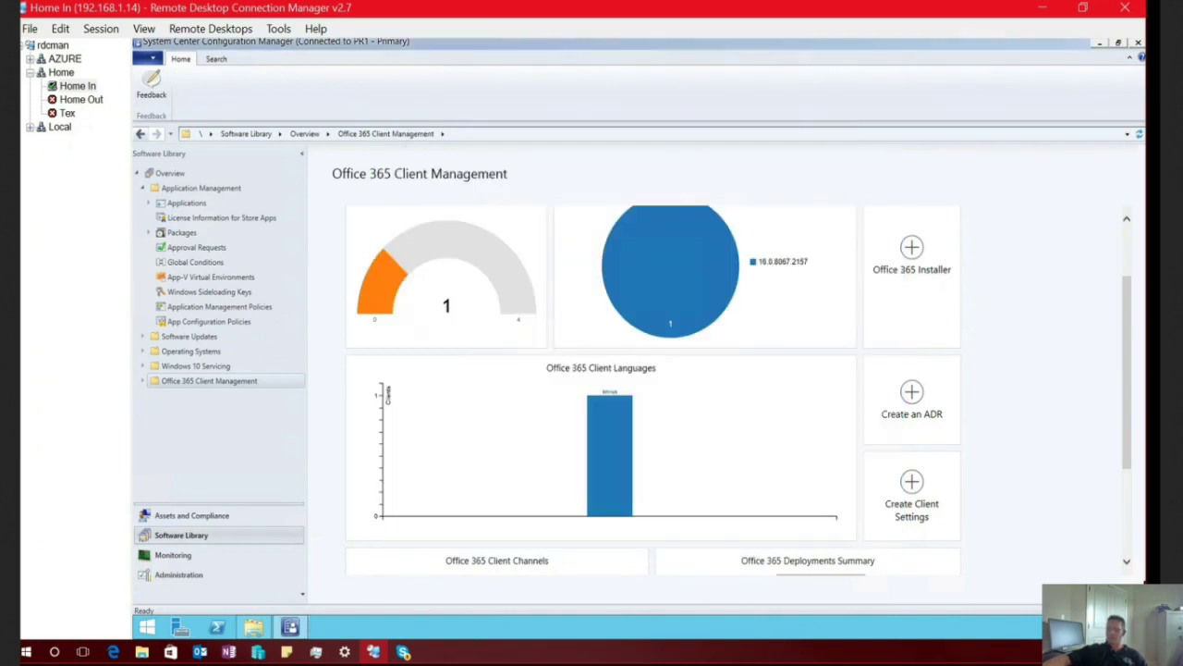